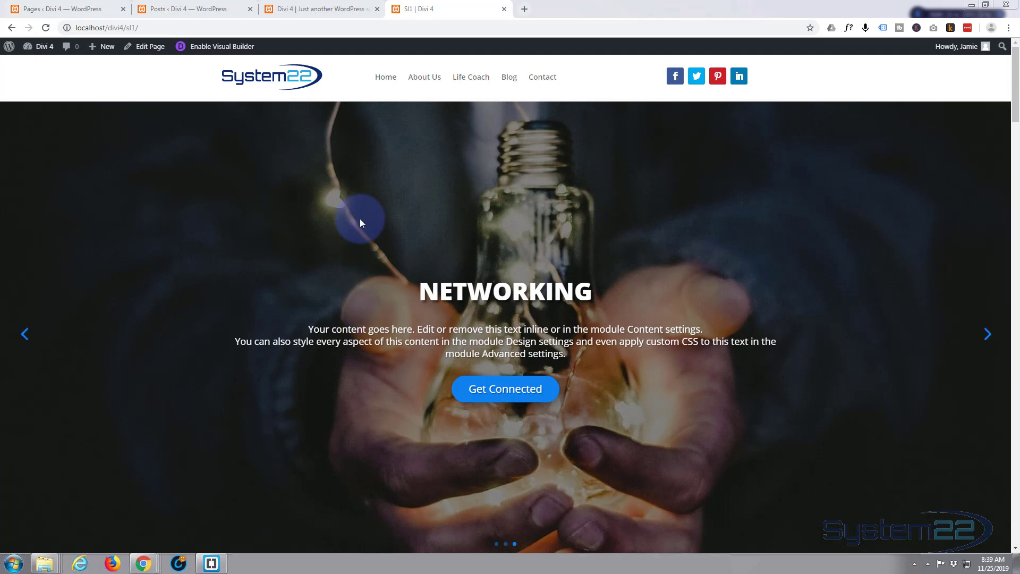
# Look over the finished example page from the Networking slider down to the footer
pyautogui.scroll(-8, 361, 215)
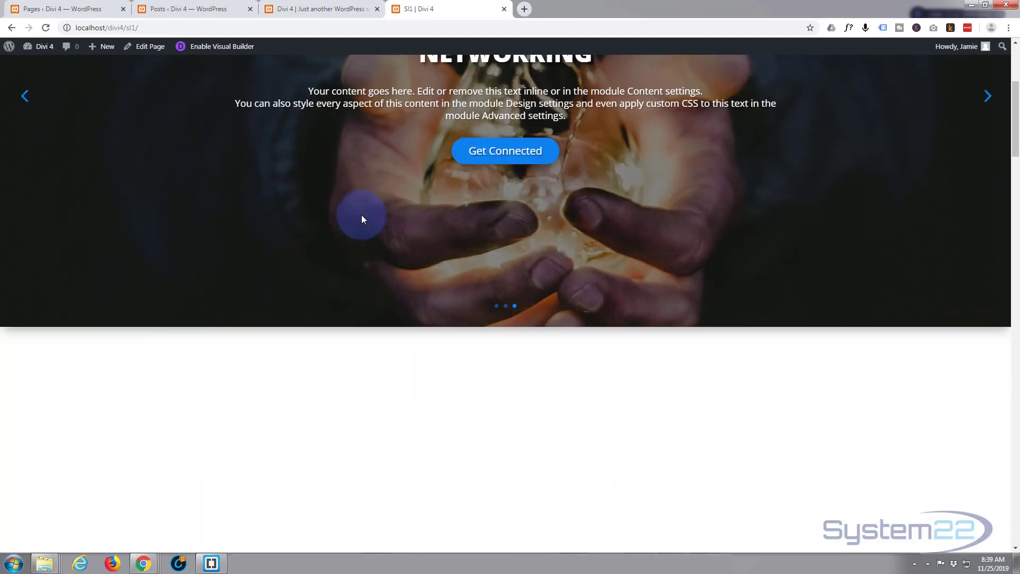
pyautogui.scroll(-10, 361, 215)
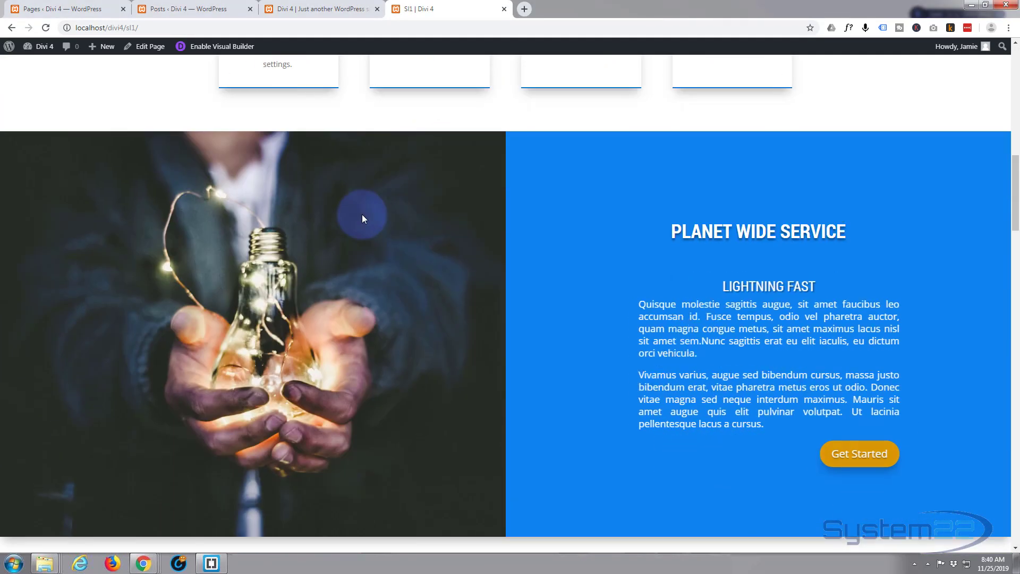
pyautogui.scroll(-9, 362, 218)
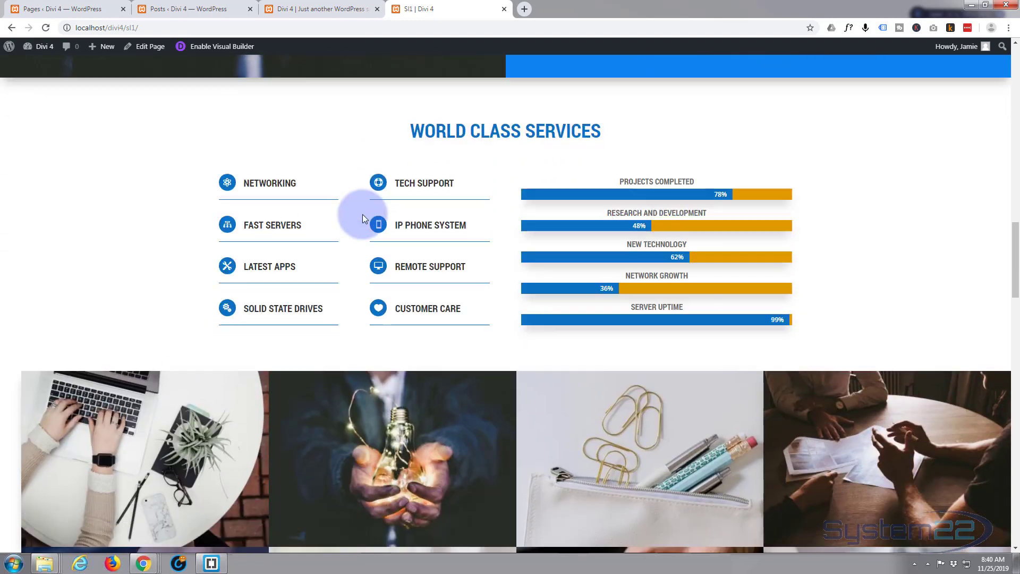
pyautogui.scroll(-9, 362, 215)
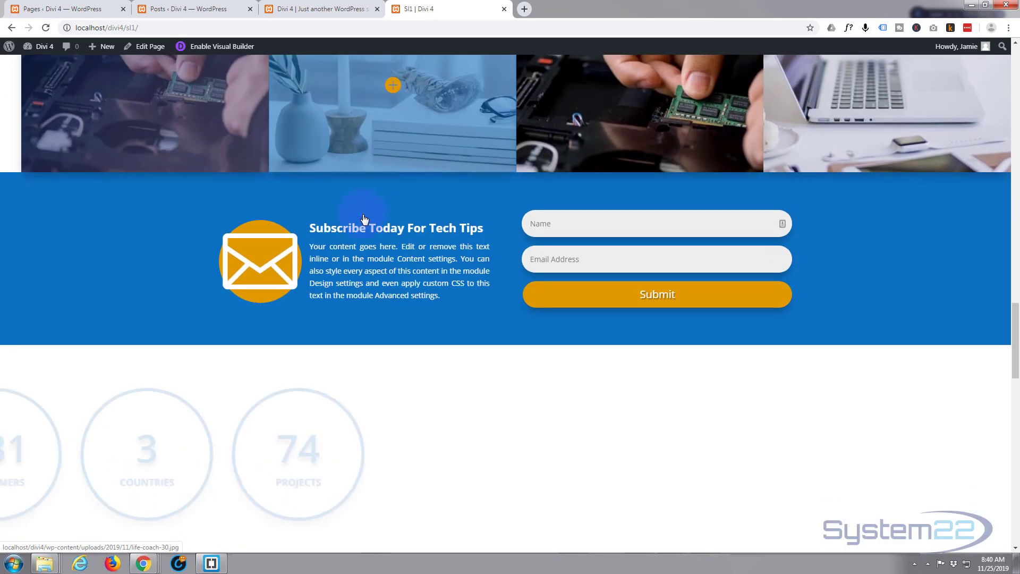
pyautogui.scroll(-5, 362, 215)
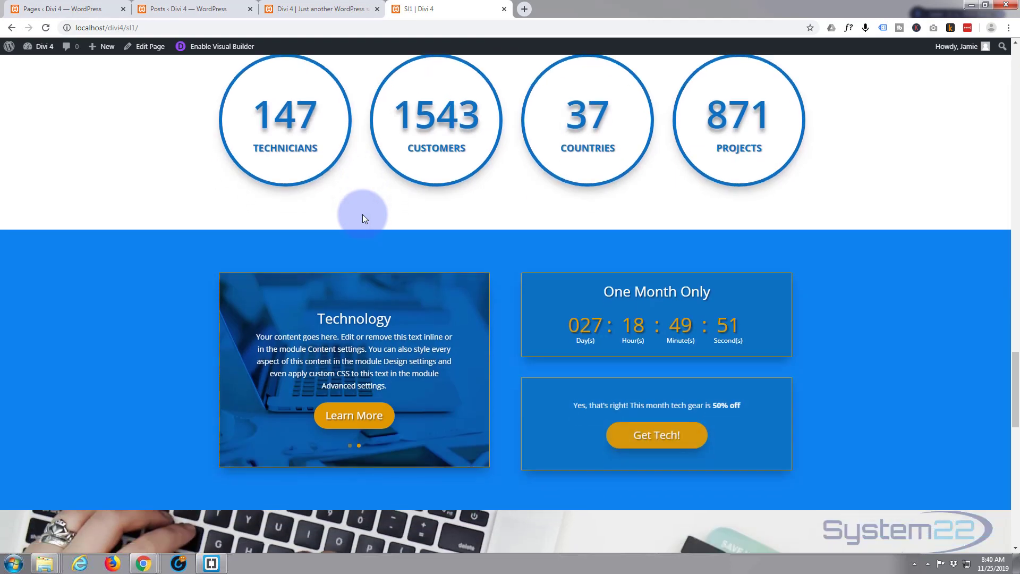
pyautogui.scroll(-8, 363, 217)
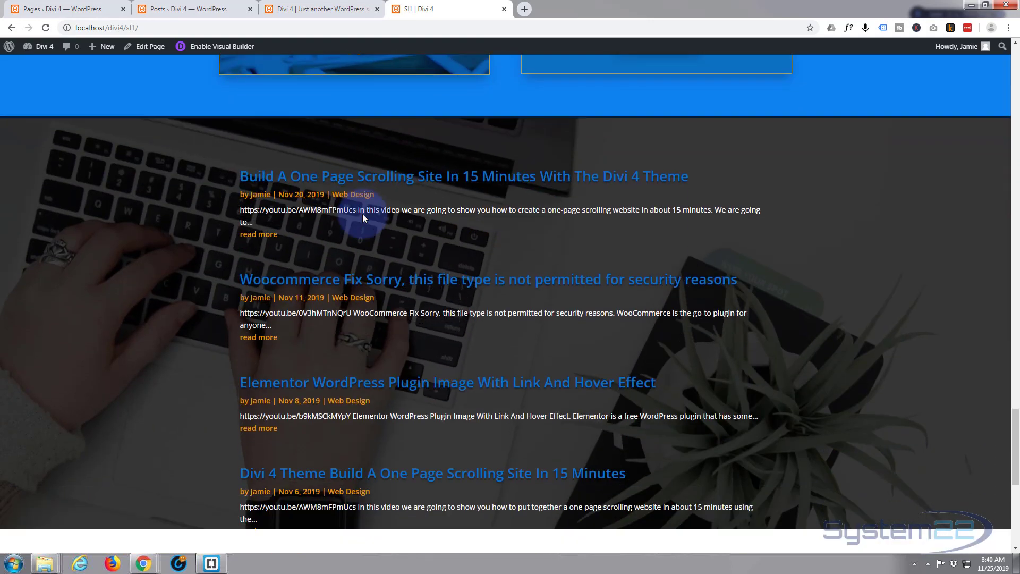
pyautogui.scroll(-4, 365, 218)
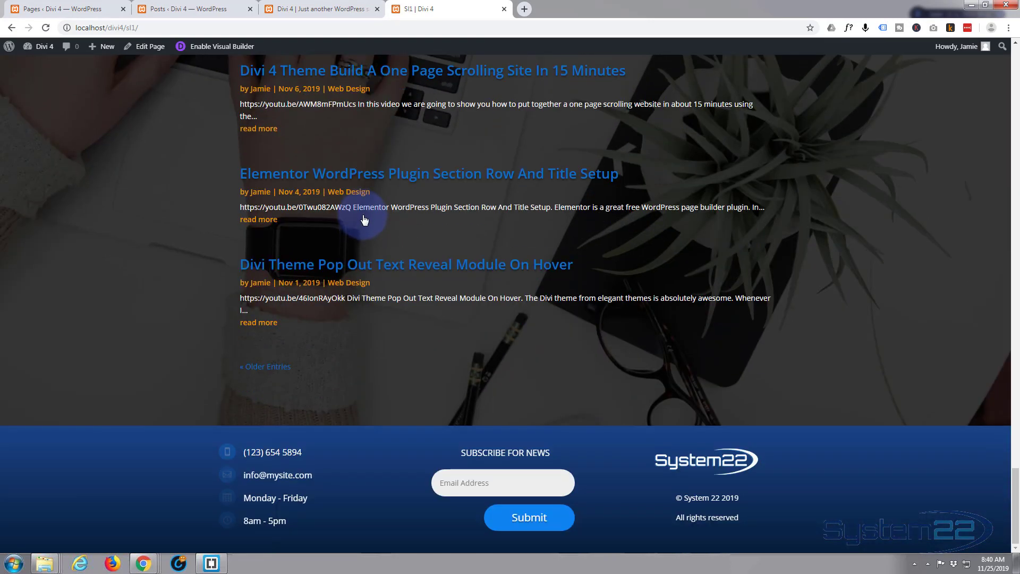
# Examine the example page's blog section, including its post list, Older Entries link and keyboard photo background
pyautogui.scroll(2, 353, 229)
pyautogui.scroll(3, 358, 232)
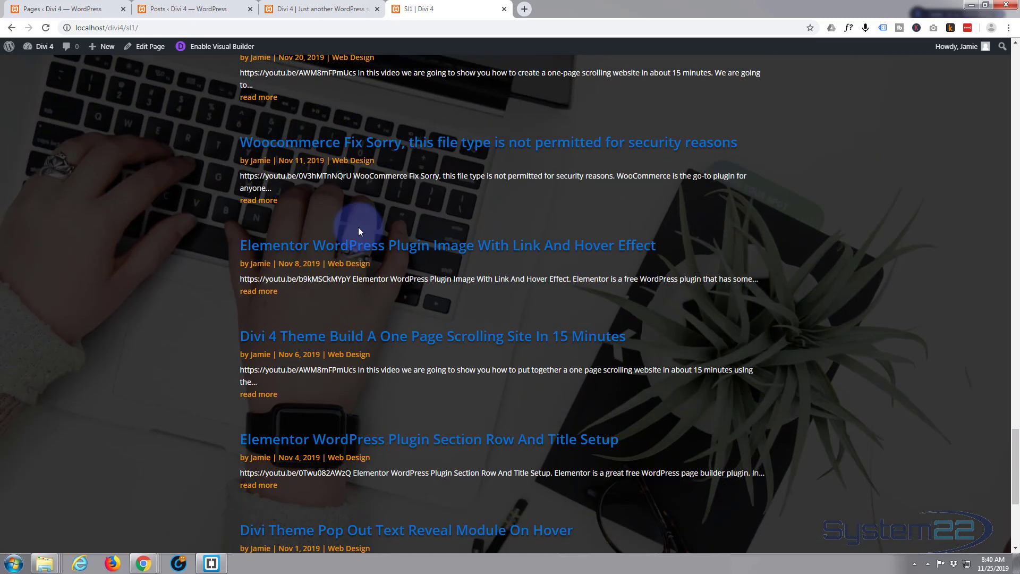
pyautogui.scroll(3, 358, 232)
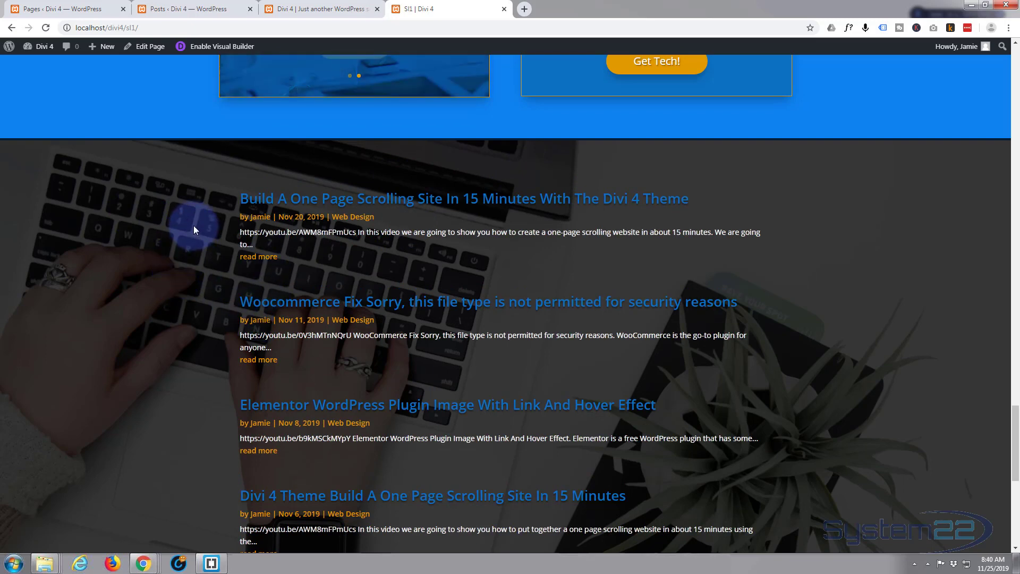
pyautogui.scroll(-4, 193, 227)
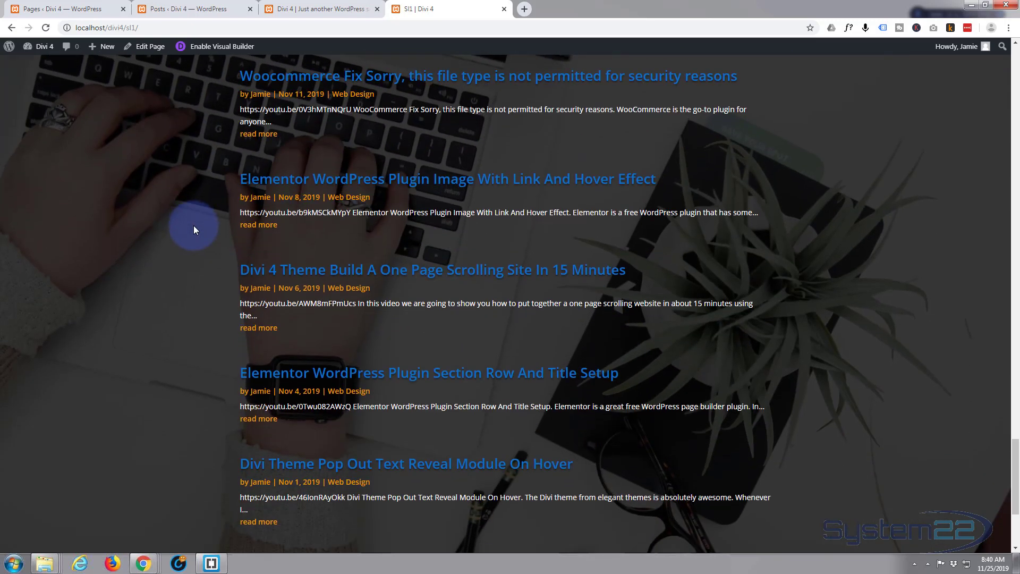
pyautogui.scroll(-4, 193, 225)
pyautogui.scroll(4, 191, 262)
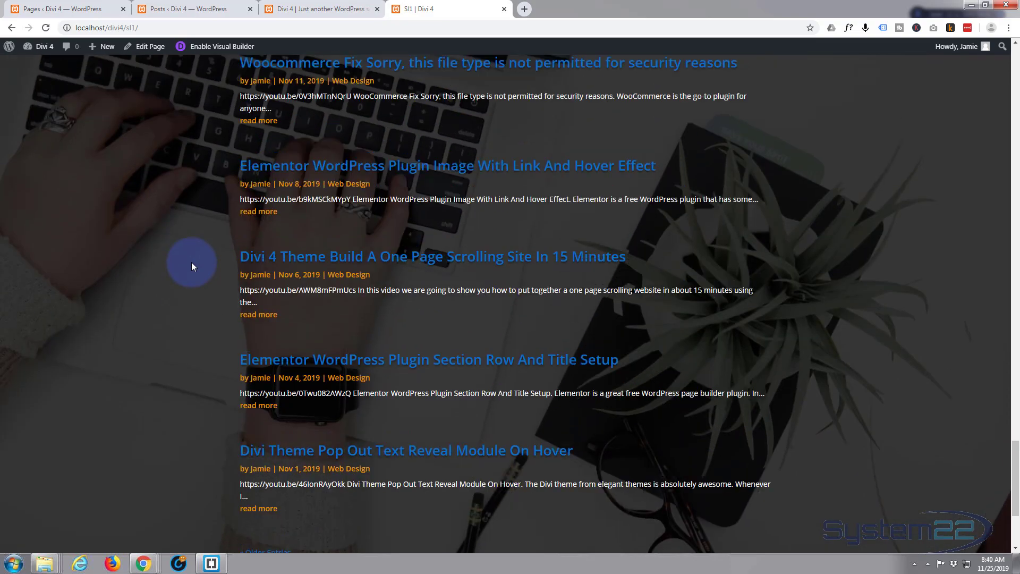
pyautogui.scroll(6, 192, 262)
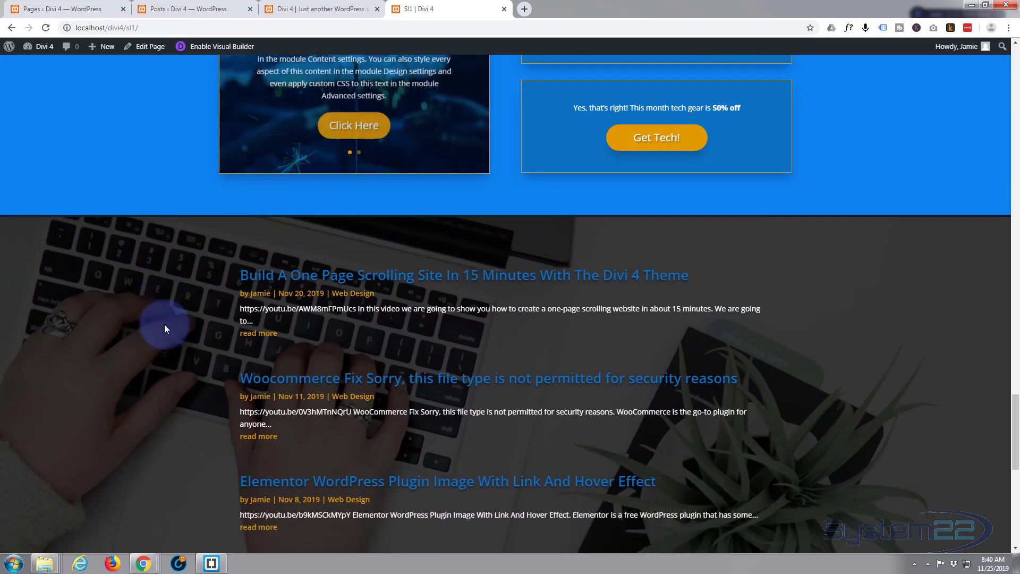
pyautogui.scroll(-1, 164, 328)
pyautogui.scroll(-3, 176, 317)
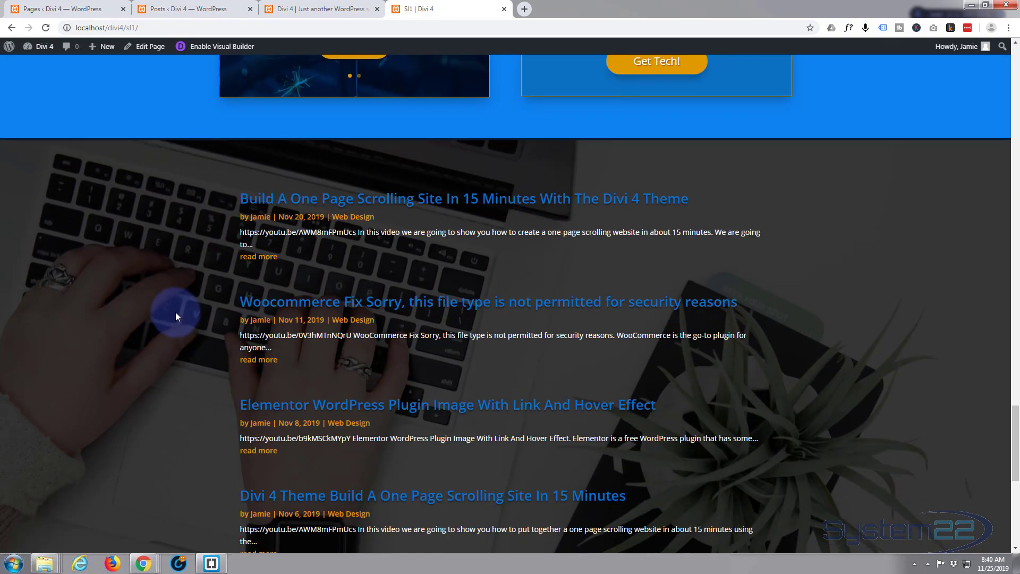
pyautogui.scroll(-3, 175, 314)
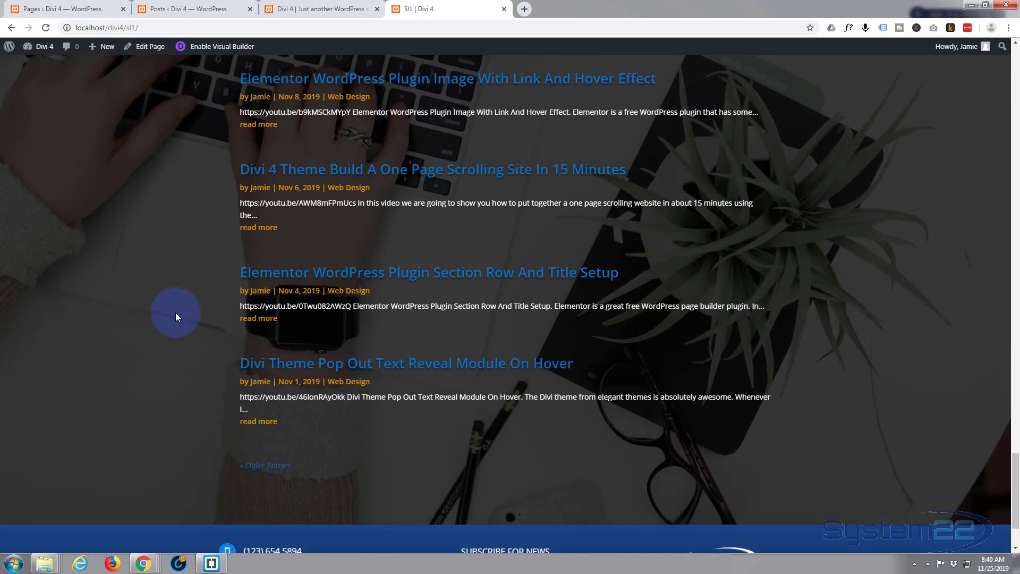
pyautogui.scroll(3, 176, 314)
pyautogui.scroll(4, 176, 316)
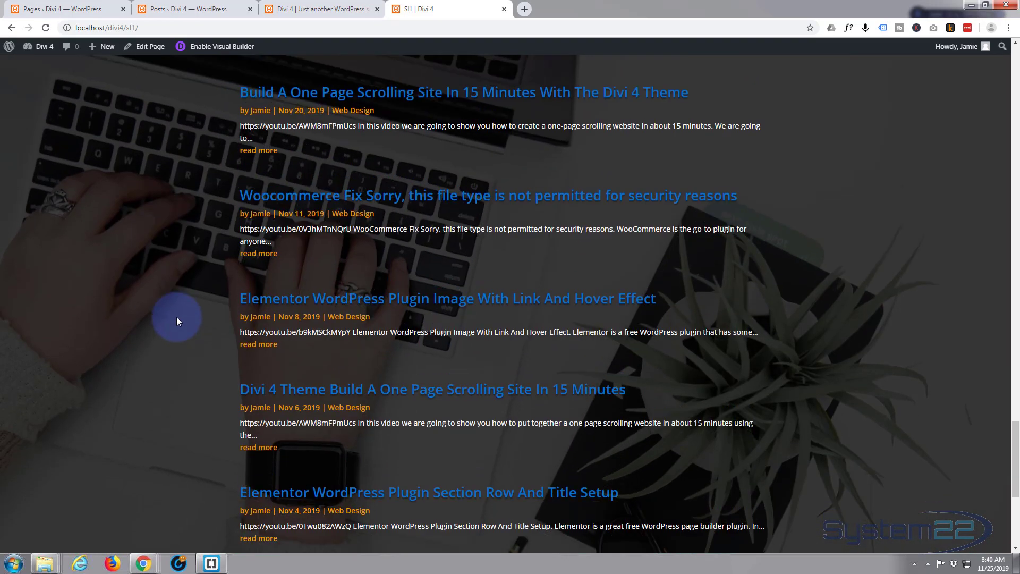
pyautogui.scroll(-3, 178, 317)
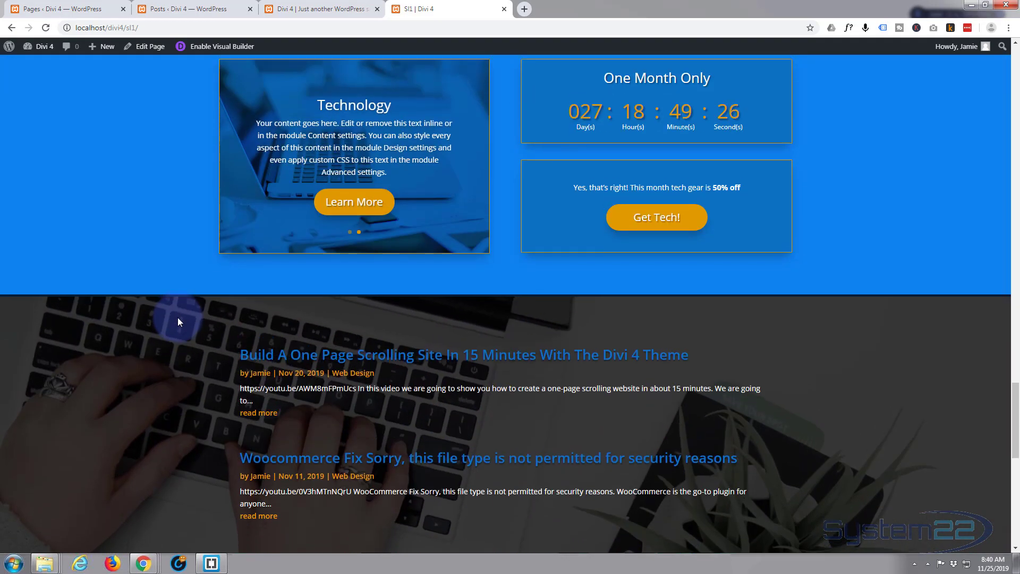
pyautogui.scroll(-6, 176, 317)
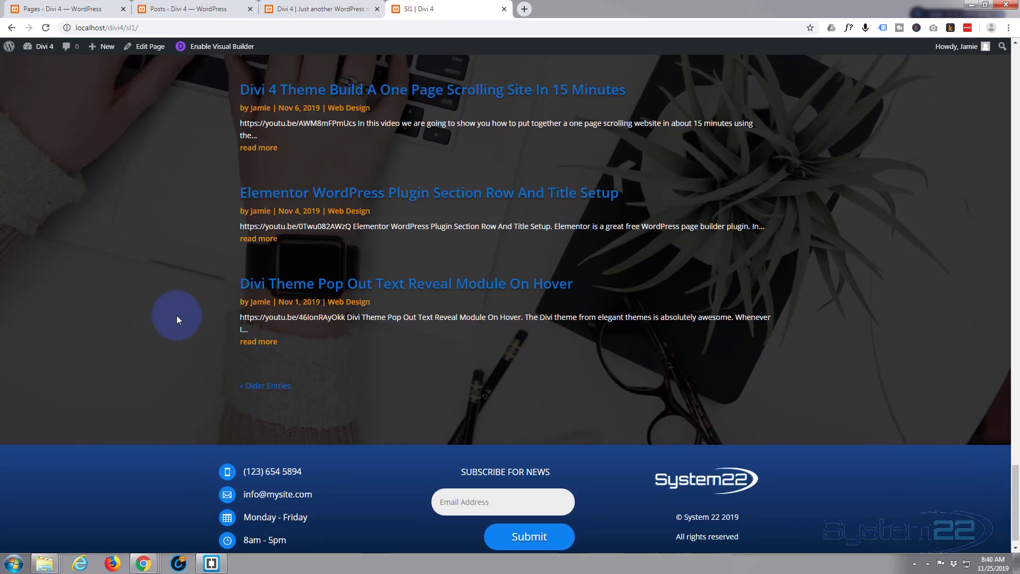
pyautogui.scroll(5, 176, 317)
pyautogui.scroll(4, 177, 317)
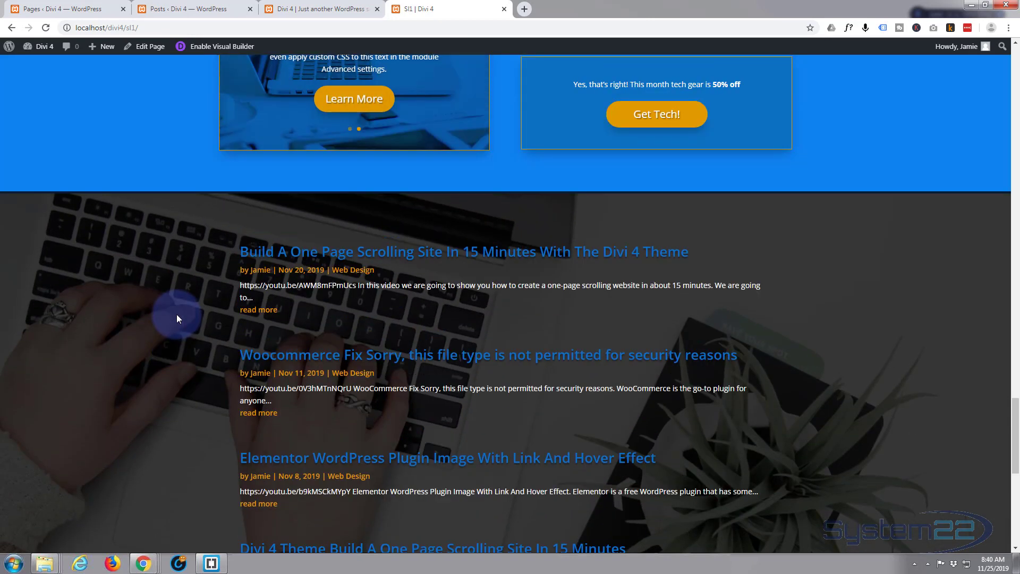
pyautogui.scroll(-2, 177, 316)
pyautogui.scroll(-1, 177, 315)
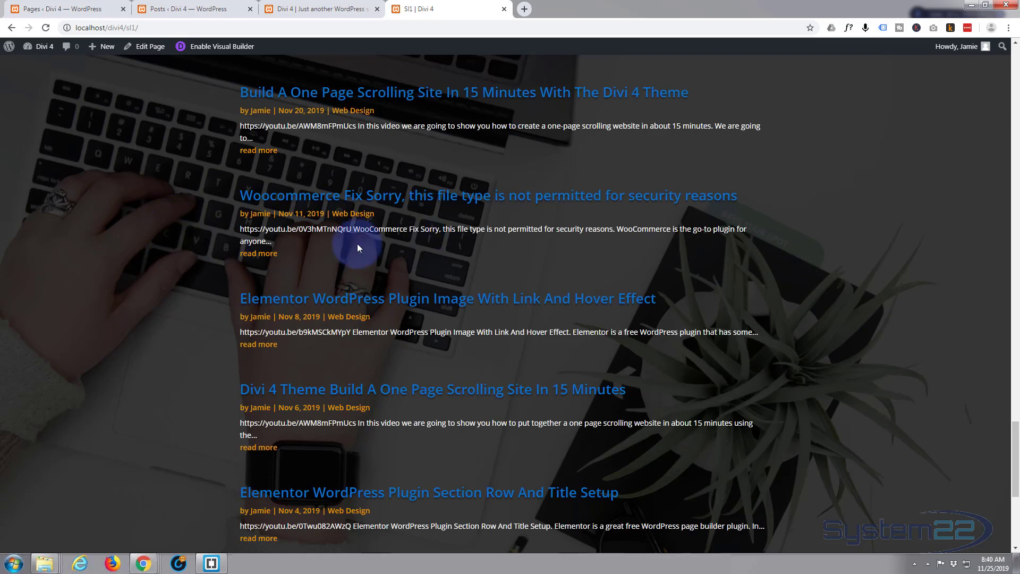
pyautogui.scroll(4, 193, 272)
pyautogui.scroll(-3, 195, 272)
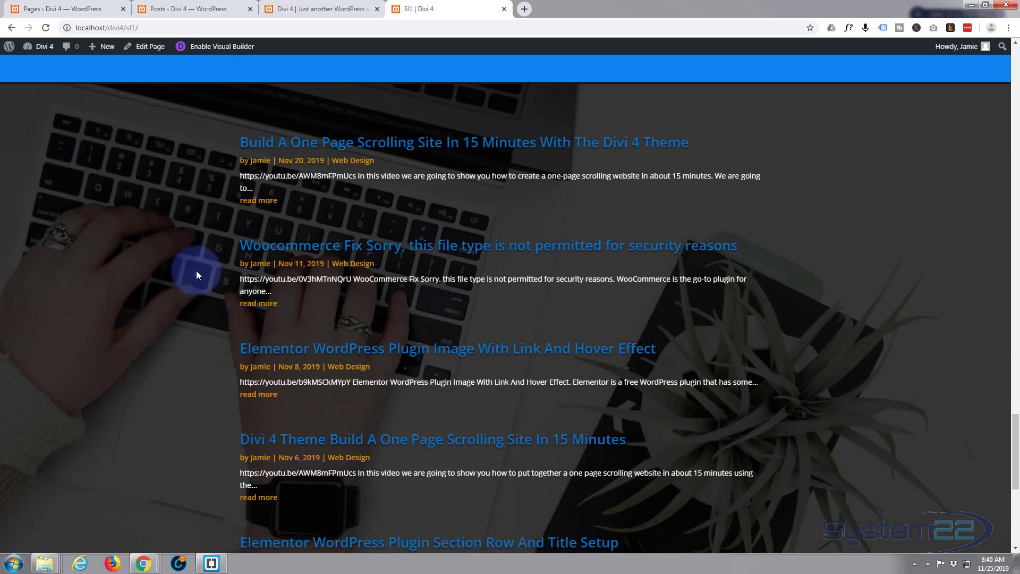
pyautogui.scroll(-6, 196, 273)
pyautogui.scroll(2, 197, 273)
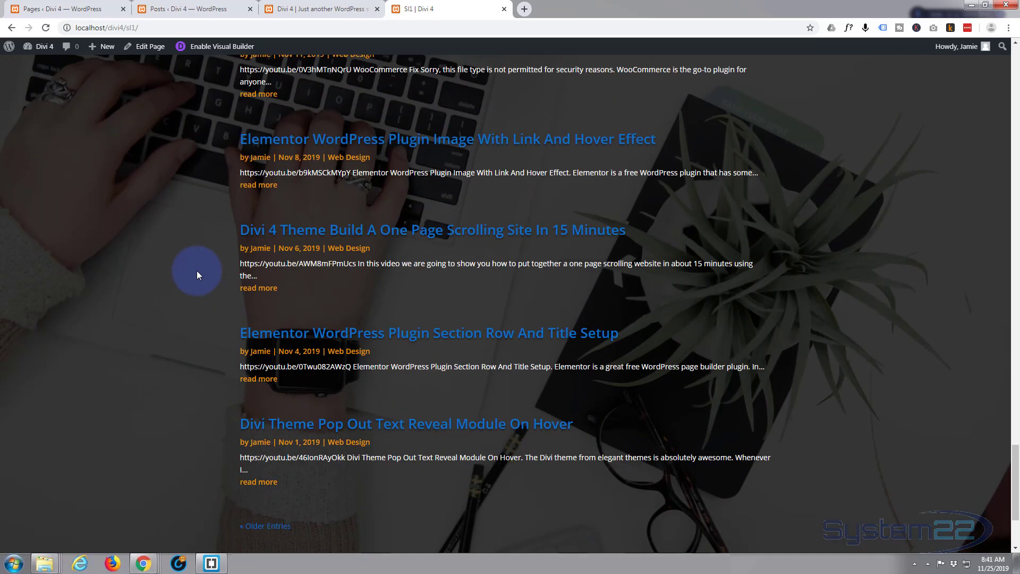
pyautogui.scroll(4, 196, 274)
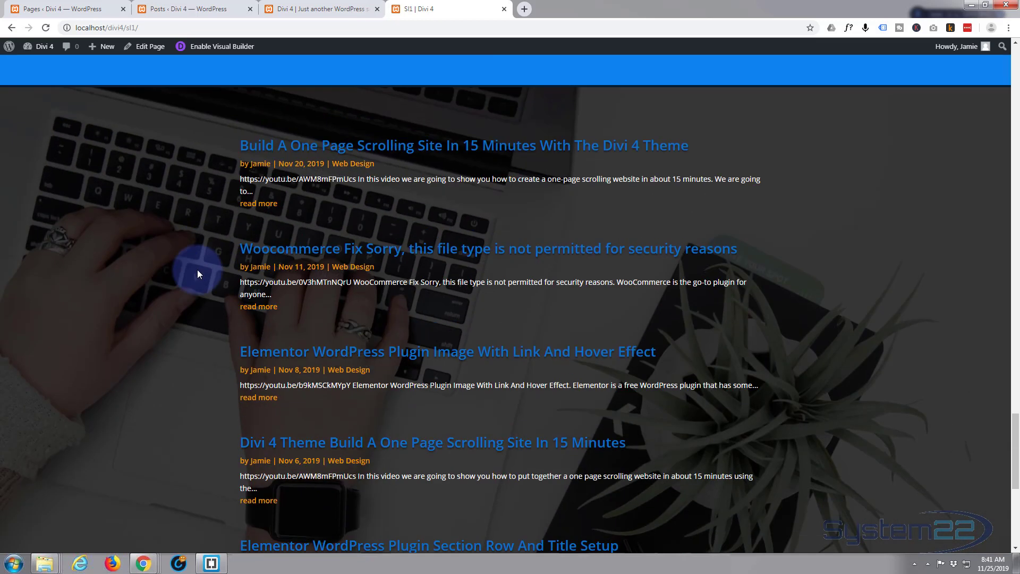
# Switch to the Divi 4 home page and examine its layout from the slider down to the footer
pyautogui.click(306, 9)
pyautogui.scroll(-5, 282, 199)
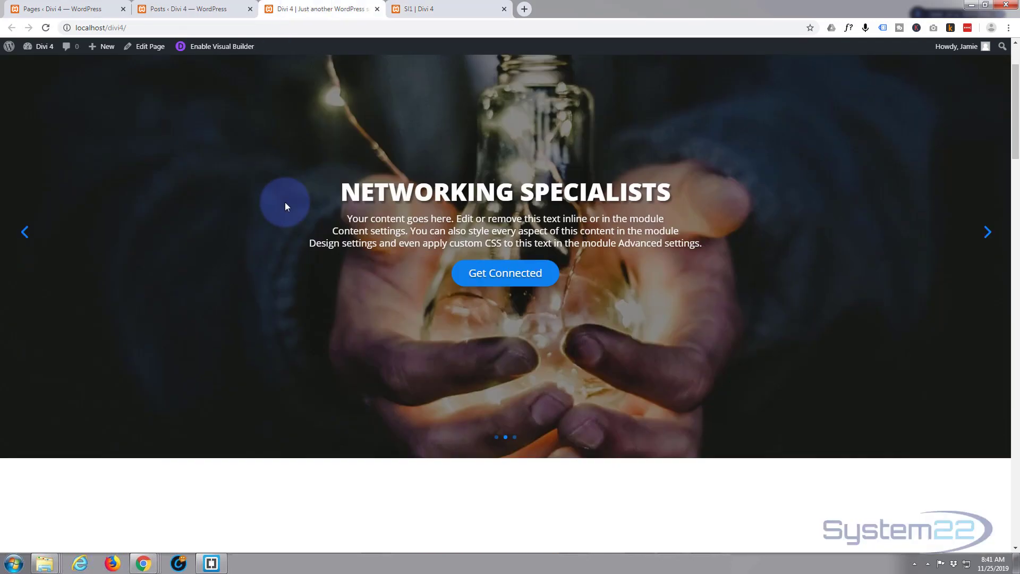
pyautogui.scroll(-15, 285, 203)
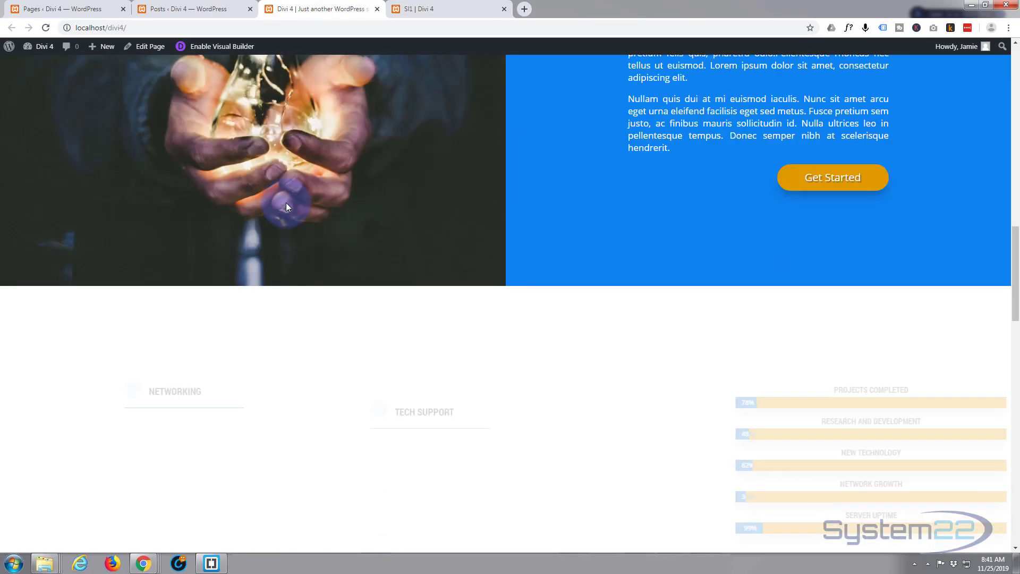
pyautogui.scroll(-15, 287, 201)
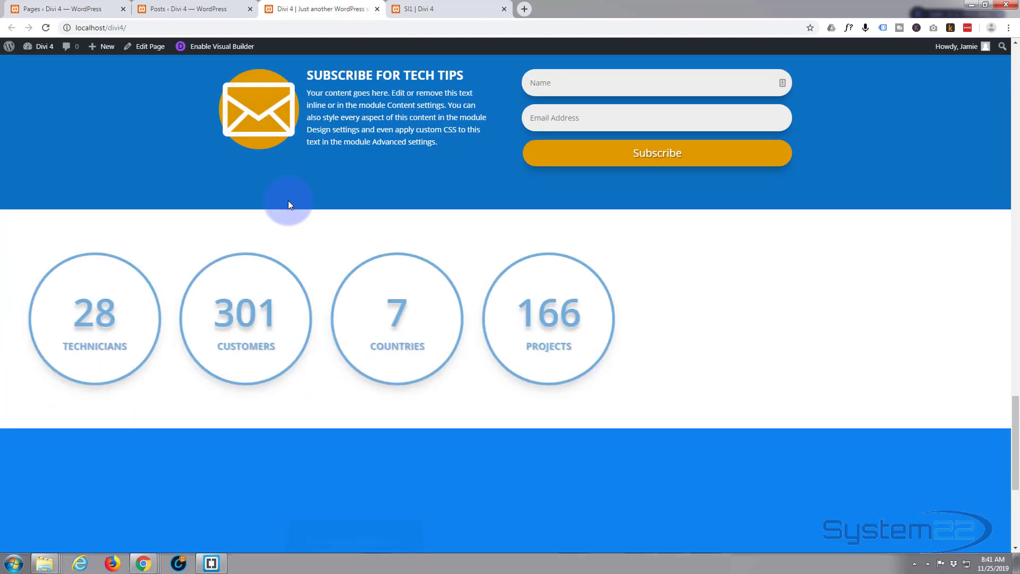
pyautogui.scroll(-5, 288, 199)
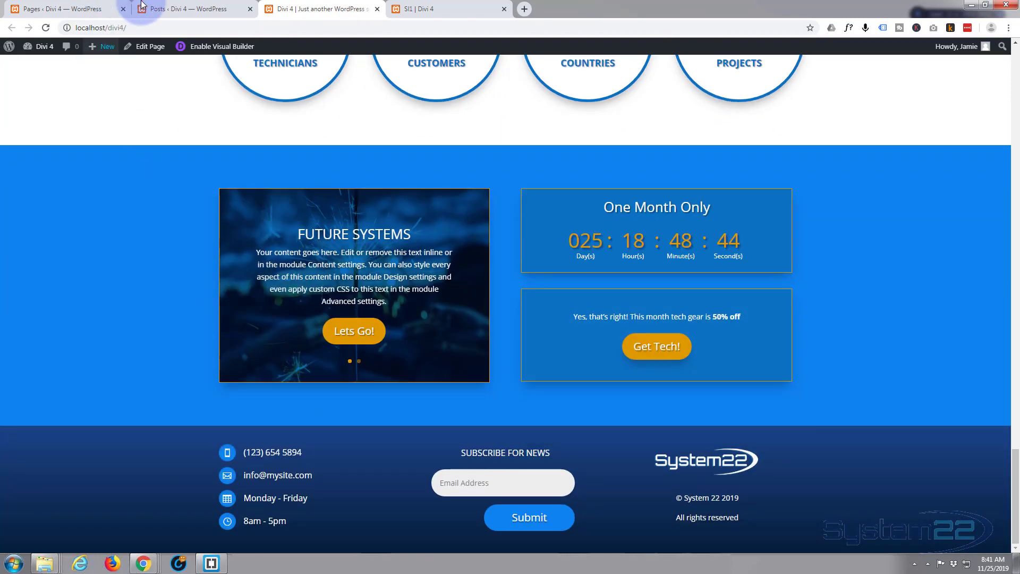
# Look through the published posts in the WordPress Posts list
pyautogui.click(165, 11)
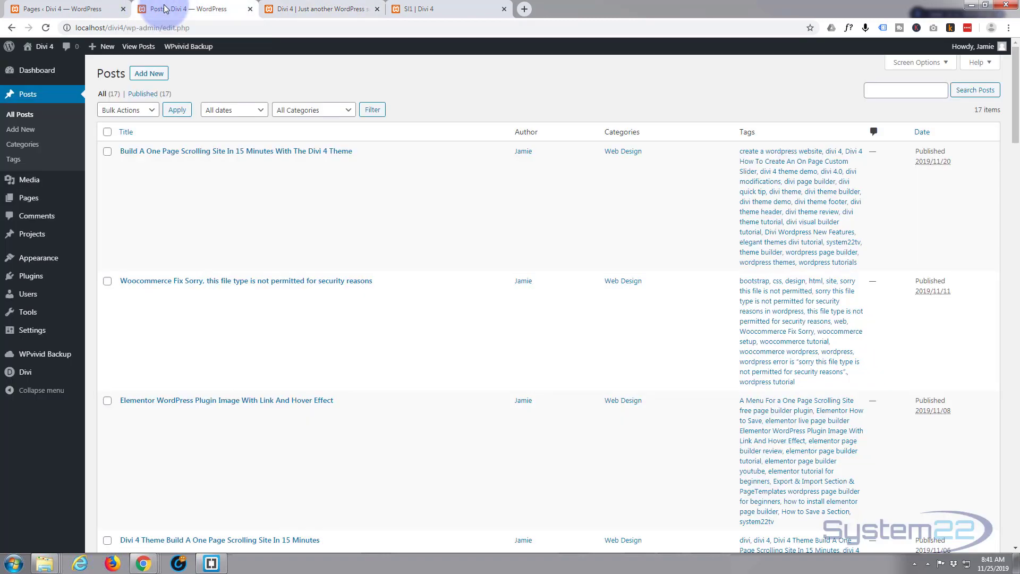
pyautogui.scroll(-9, 335, 234)
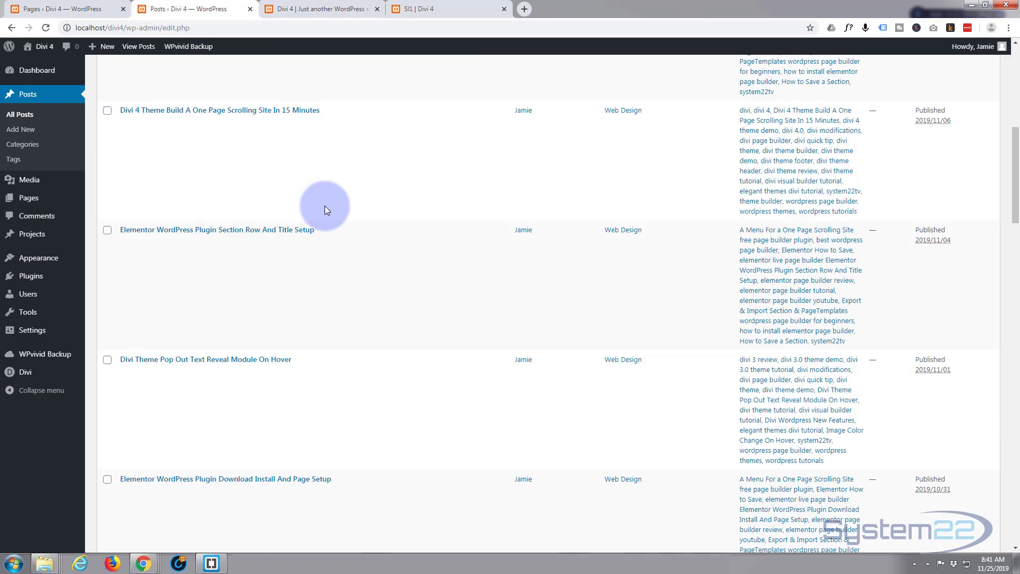
pyautogui.scroll(-3, 325, 209)
pyautogui.scroll(9, 324, 212)
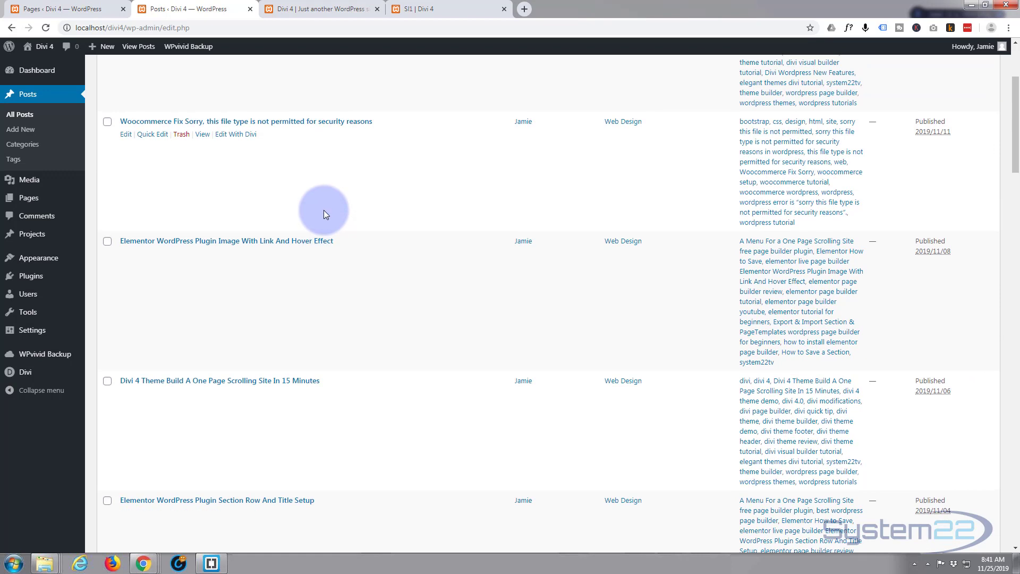
pyautogui.scroll(3, 323, 211)
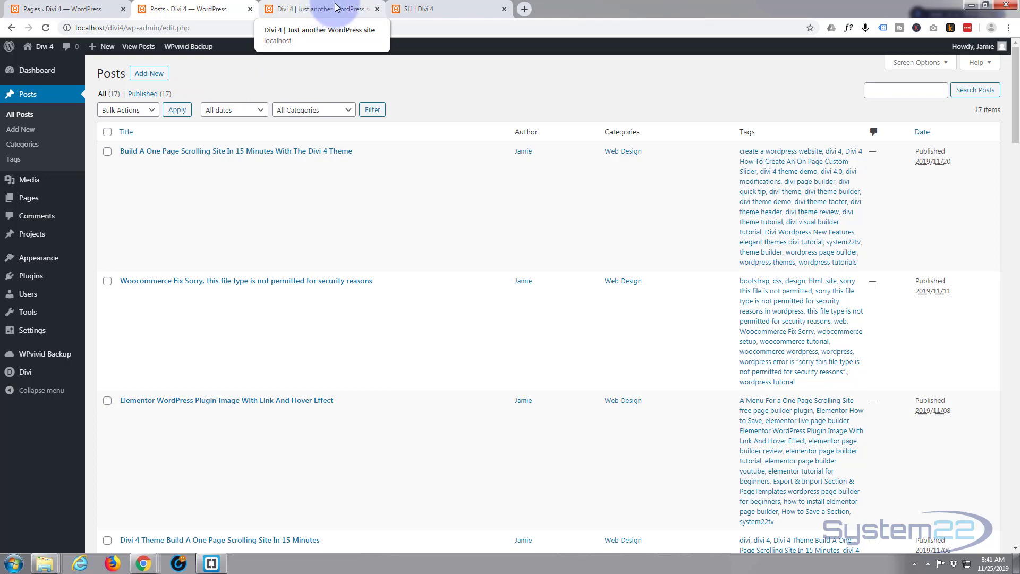
# On the Divi 4 home page, add a regular section with a single-column row between the One Month Only section and the footer
pyautogui.click(318, 11)
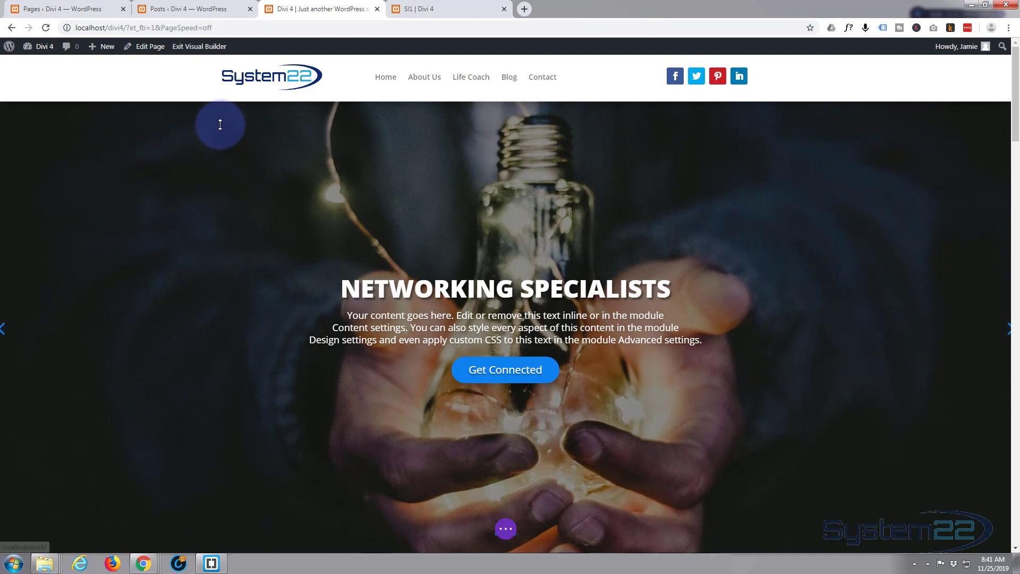
pyautogui.scroll(-2, 223, 123)
pyautogui.scroll(-12, 224, 122)
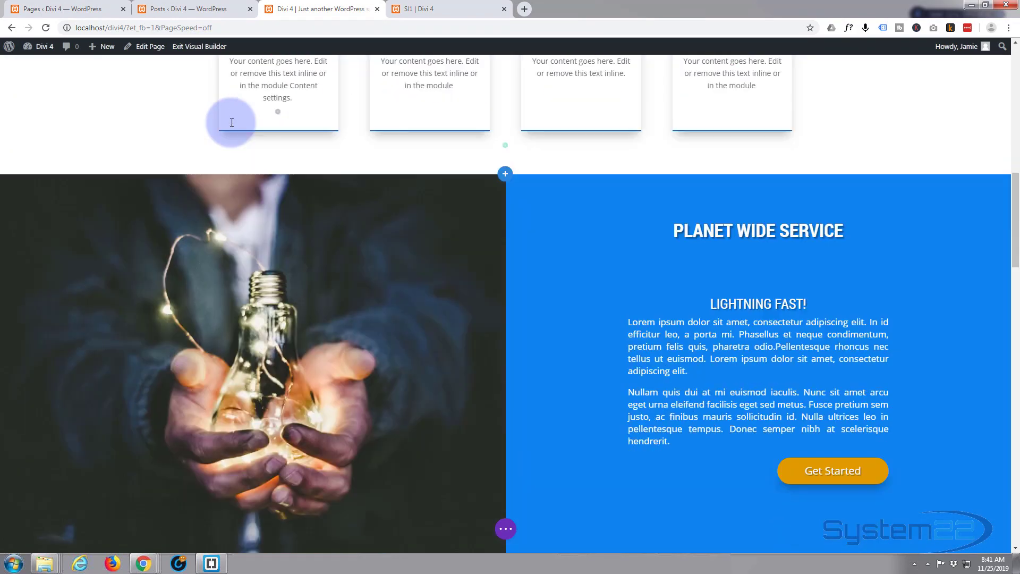
pyautogui.scroll(-15, 313, 303)
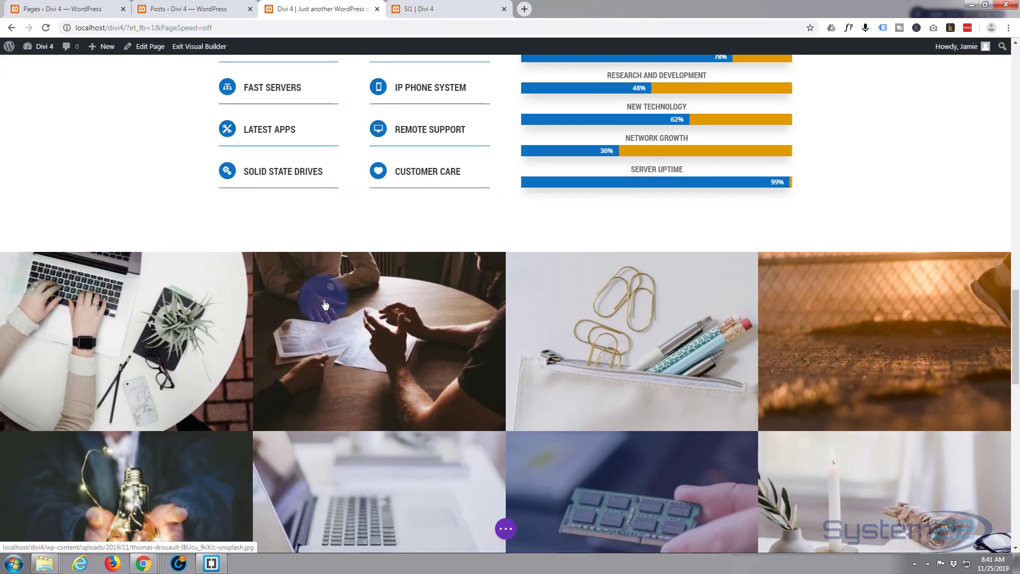
pyautogui.scroll(-10, 324, 301)
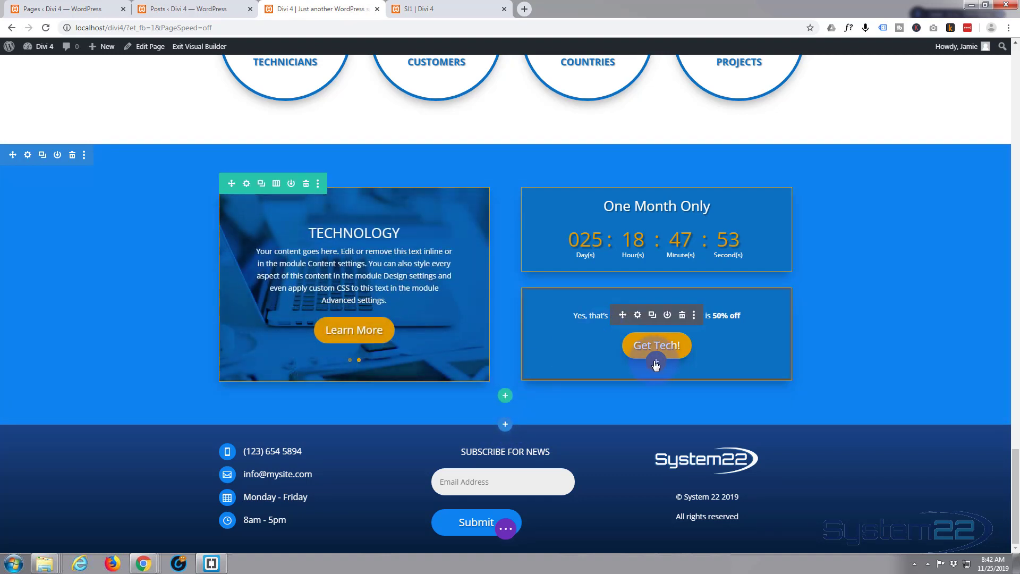
pyautogui.click(506, 426)
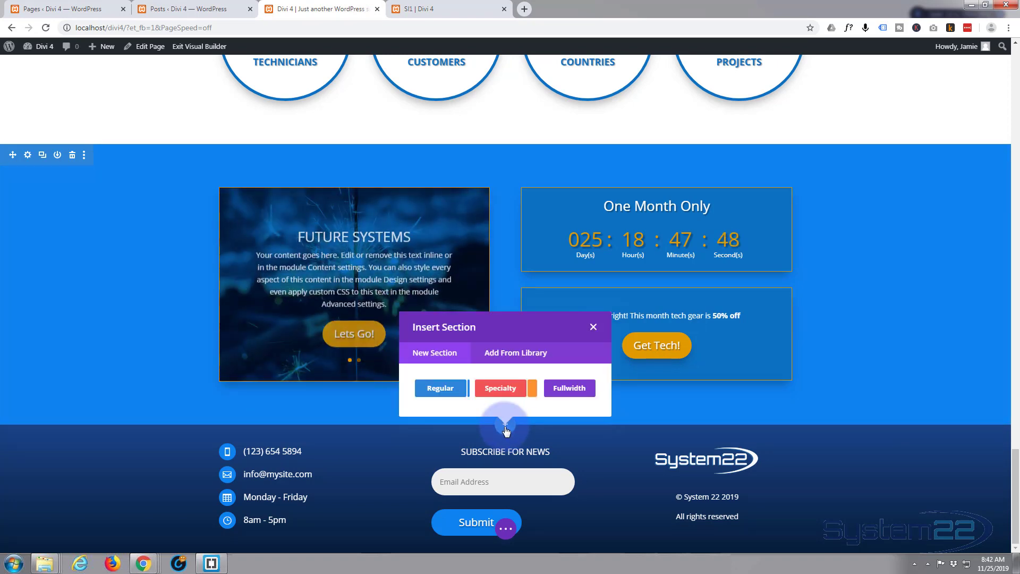
pyautogui.click(439, 388)
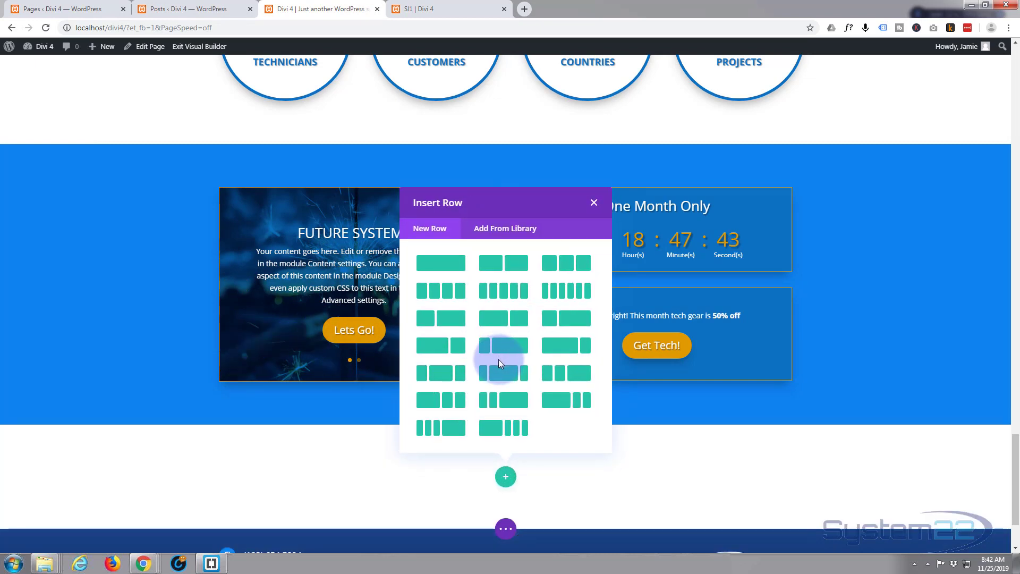
pyautogui.click(445, 266)
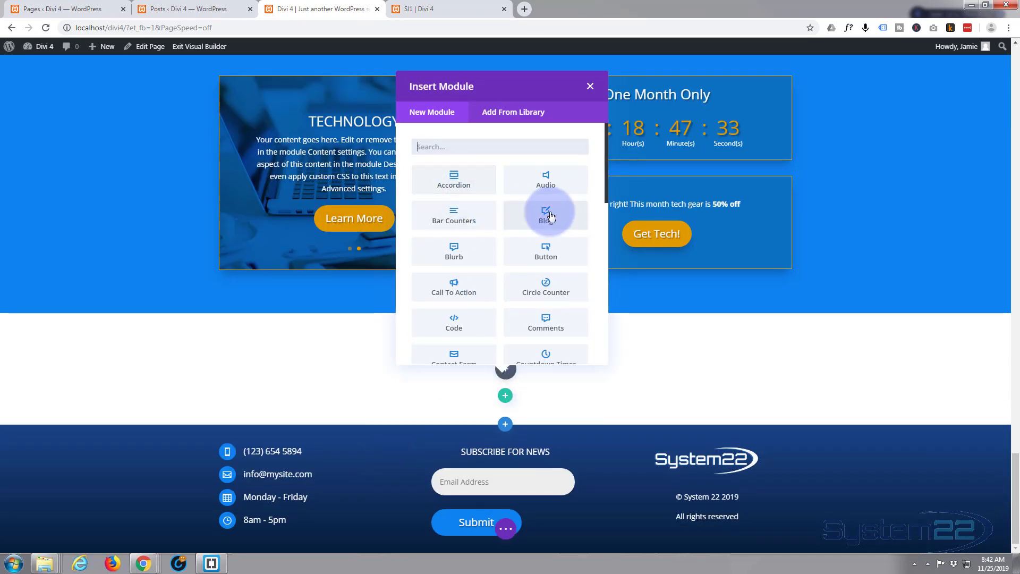
# Insert a Blog module into the new row above the footer
pyautogui.scroll(-10, 495, 216)
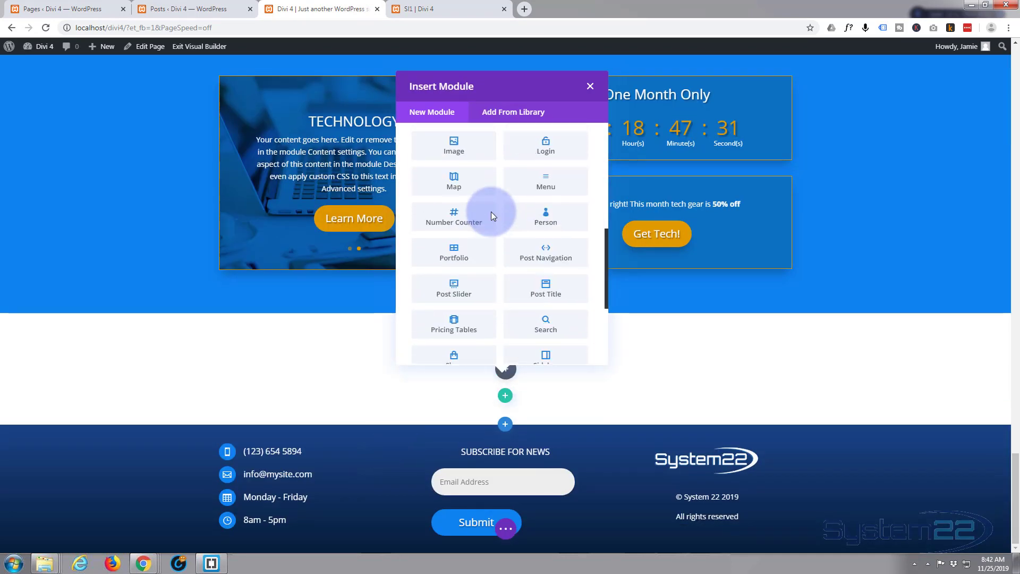
pyautogui.scroll(10, 496, 217)
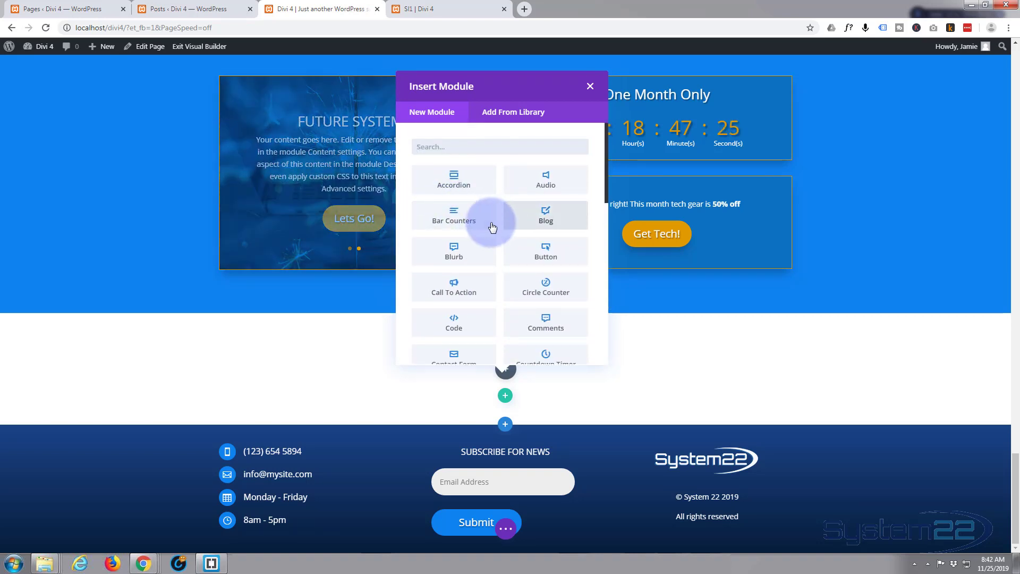
pyautogui.click(545, 214)
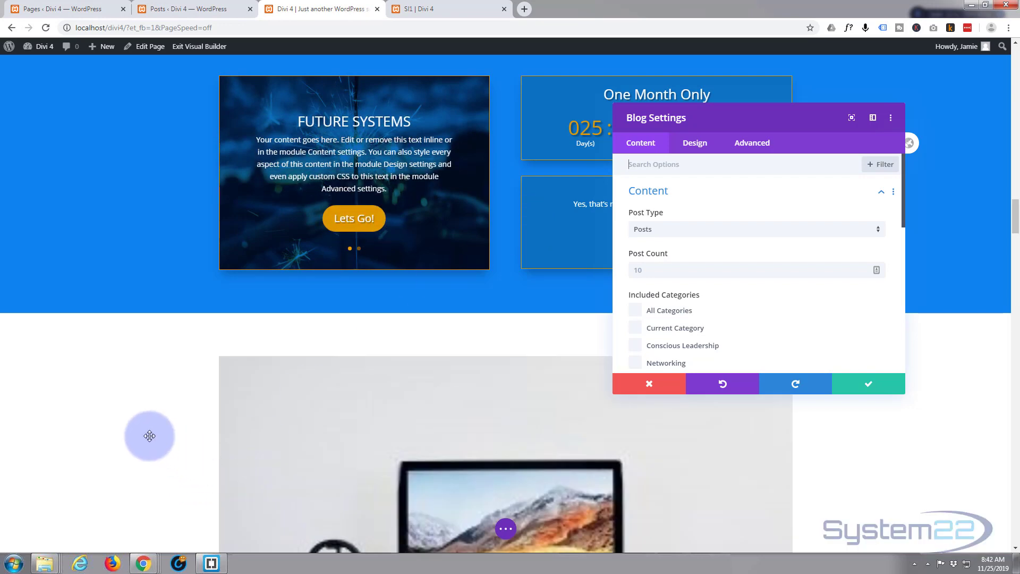
# Examine how the new blog module displays its posts, including the featured images, titles and excerpts
pyautogui.scroll(-8, 149, 436)
pyautogui.scroll(-9, 149, 436)
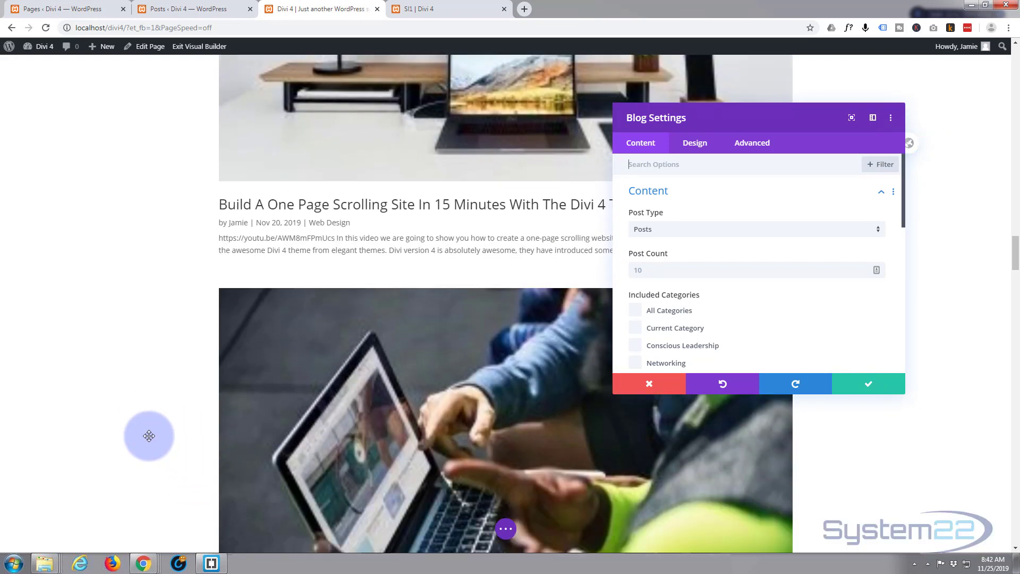
pyautogui.scroll(-12, 150, 436)
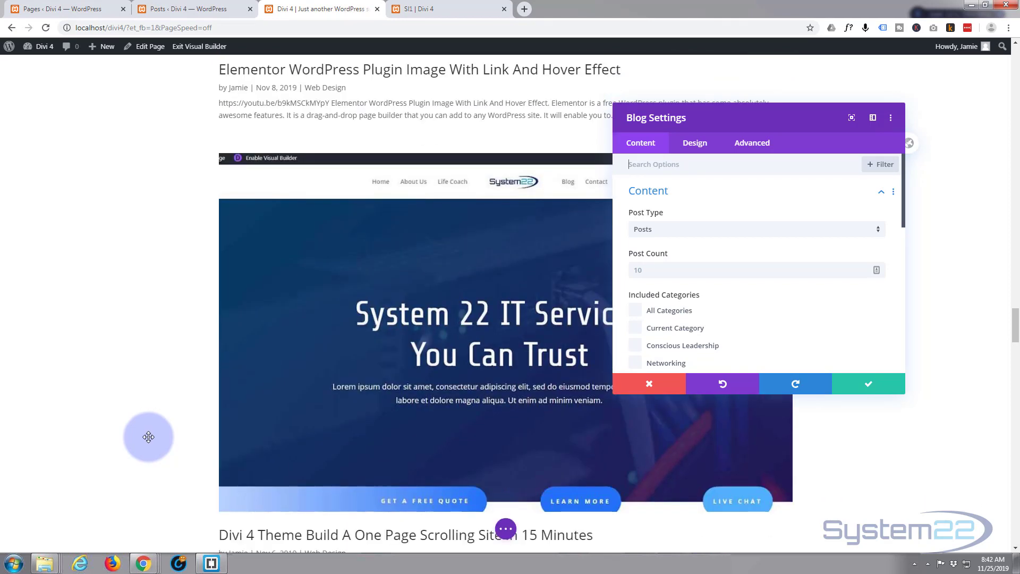
pyautogui.scroll(-4, 148, 437)
pyautogui.scroll(5, 148, 437)
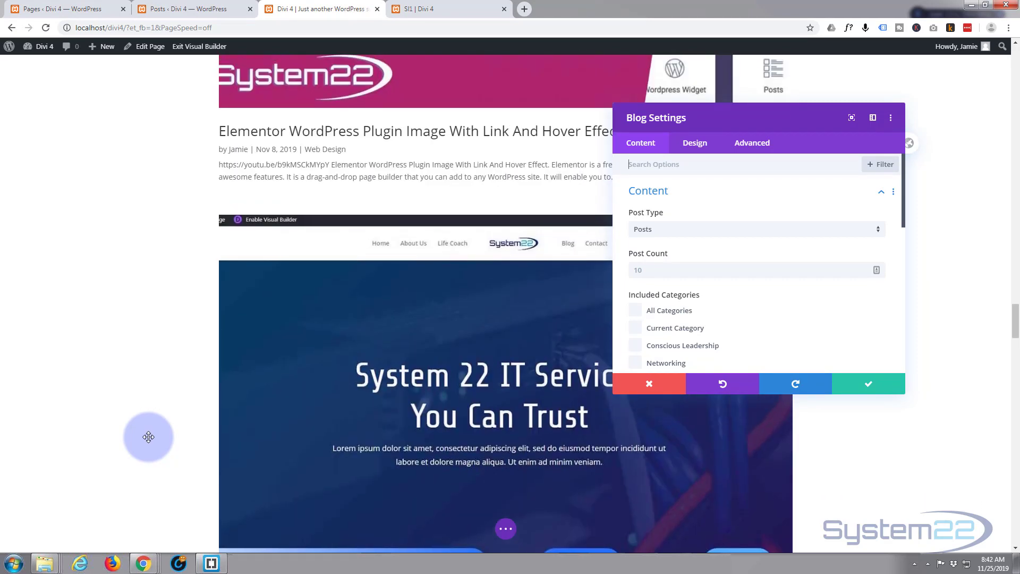
pyautogui.scroll(11, 148, 436)
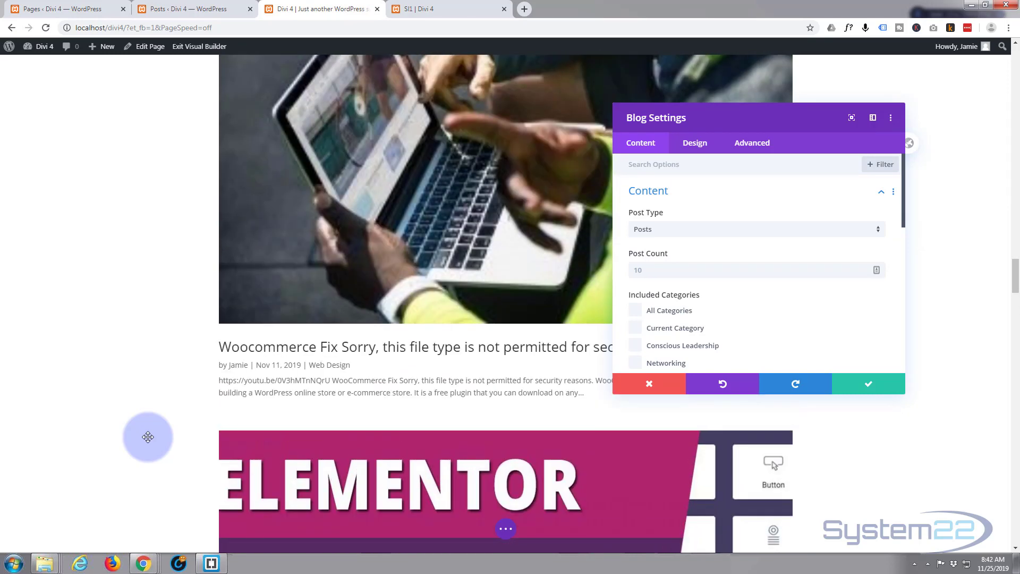
pyautogui.scroll(12, 148, 437)
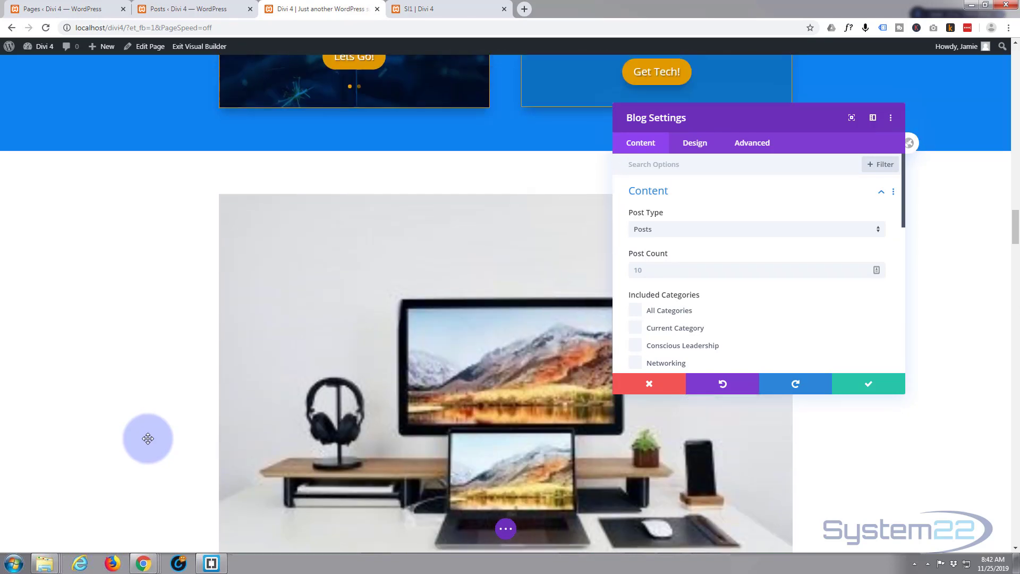
pyautogui.scroll(3, 148, 438)
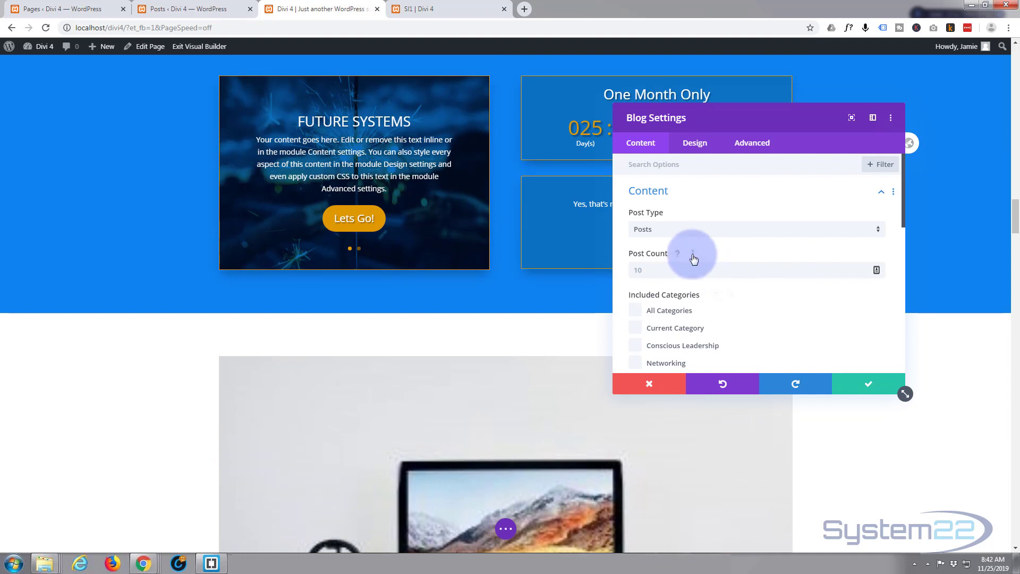
# Try the Grid layout on the blog module, review the posts in it, and return the layout to Fullwidth
pyautogui.click(696, 143)
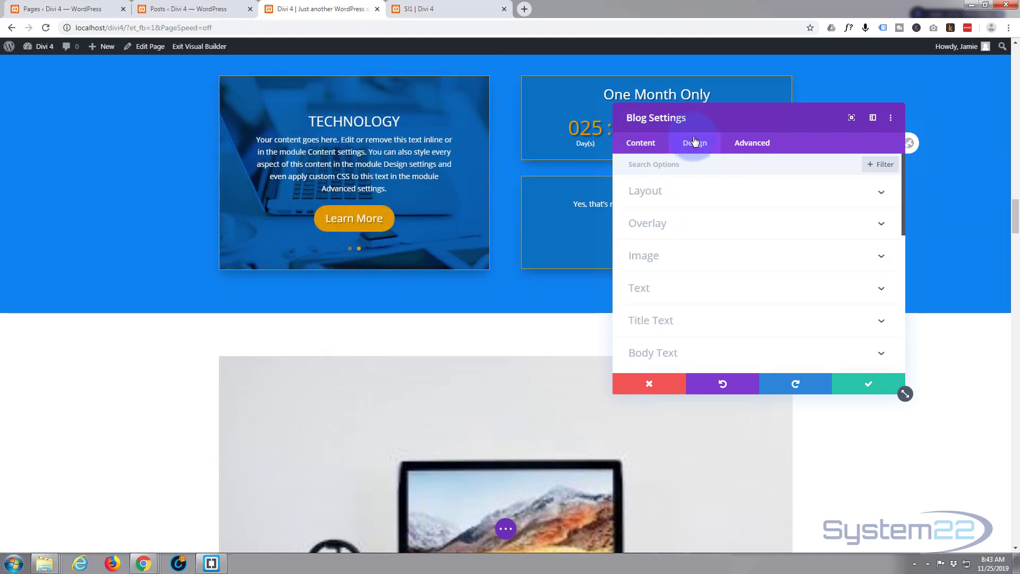
pyautogui.click(699, 197)
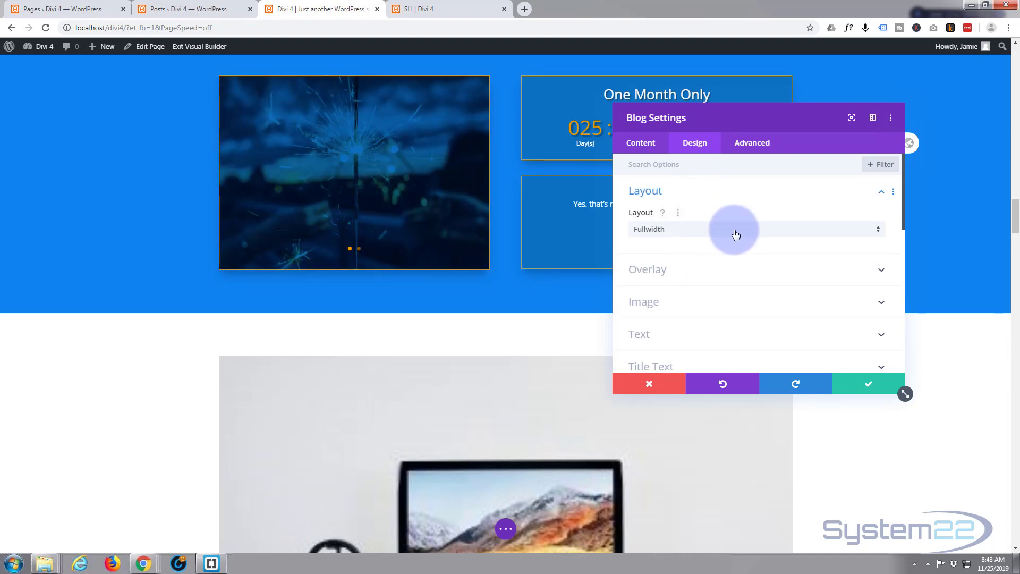
pyautogui.click(844, 235)
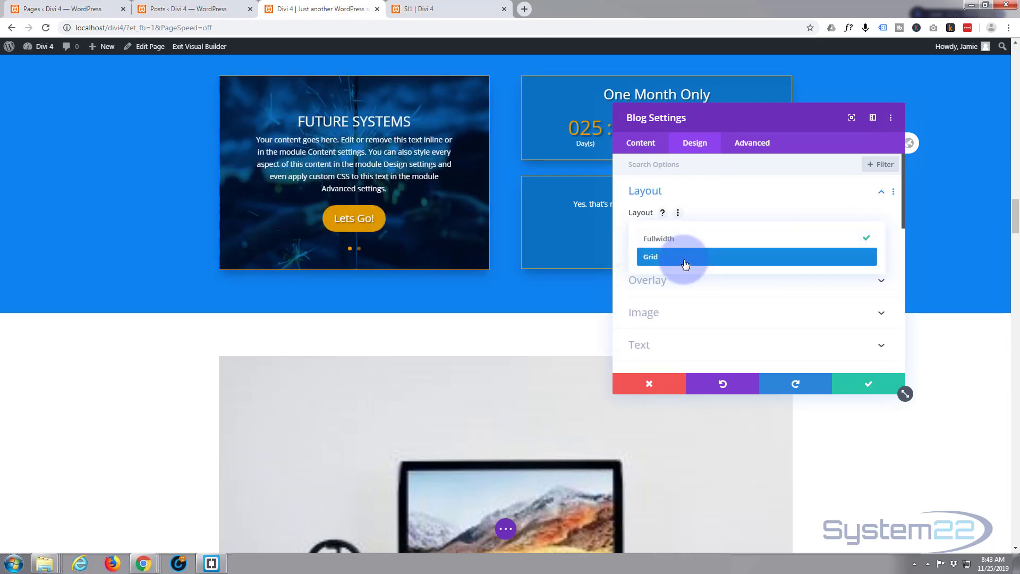
pyautogui.click(685, 257)
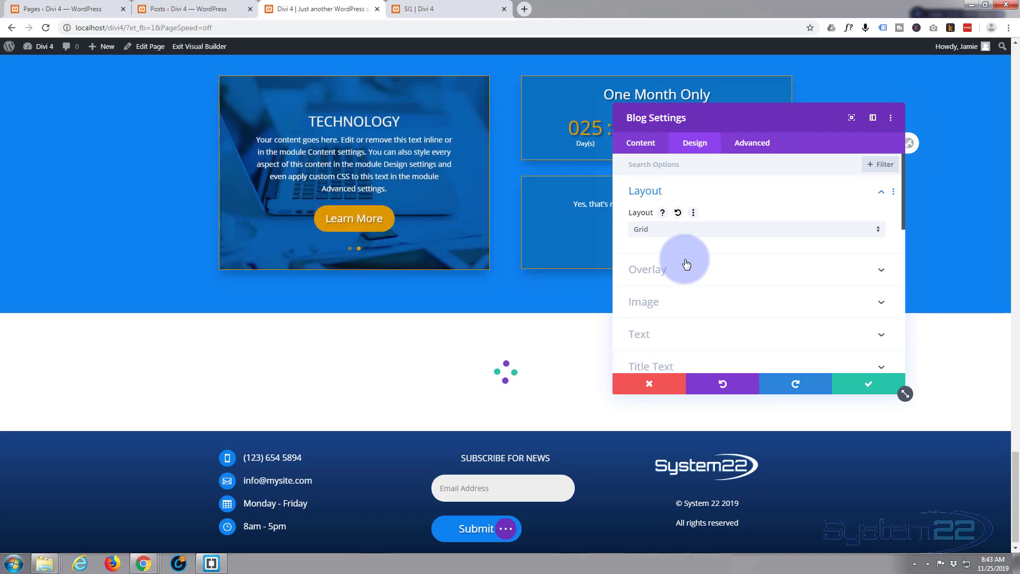
pyautogui.scroll(-9, 154, 423)
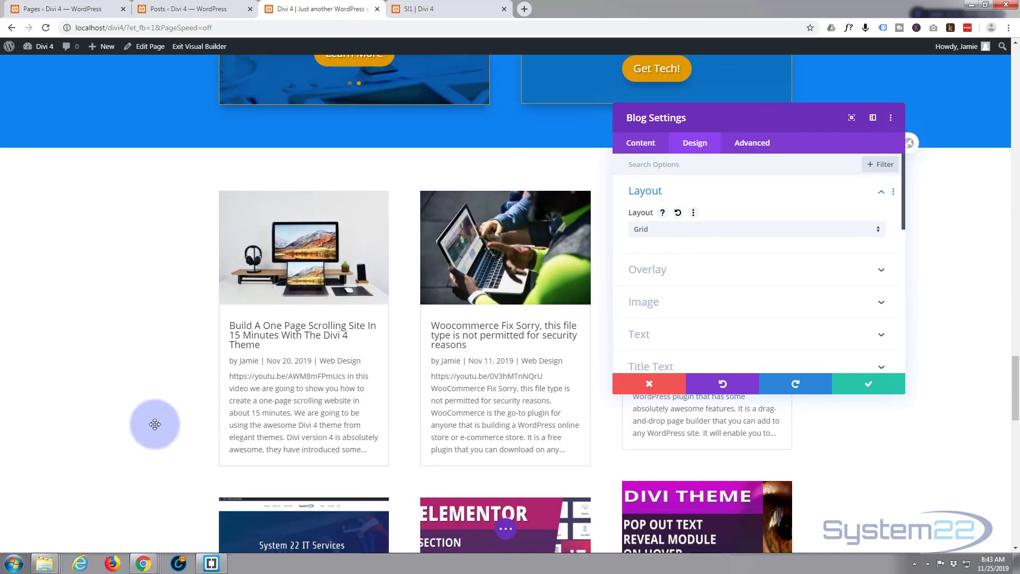
pyautogui.scroll(-9, 145, 420)
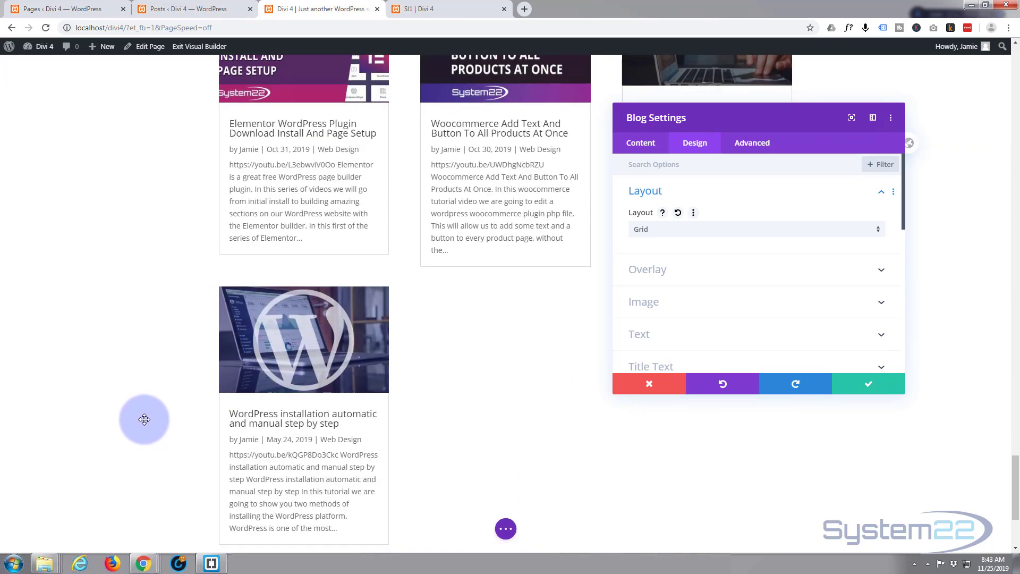
pyautogui.scroll(15, 144, 419)
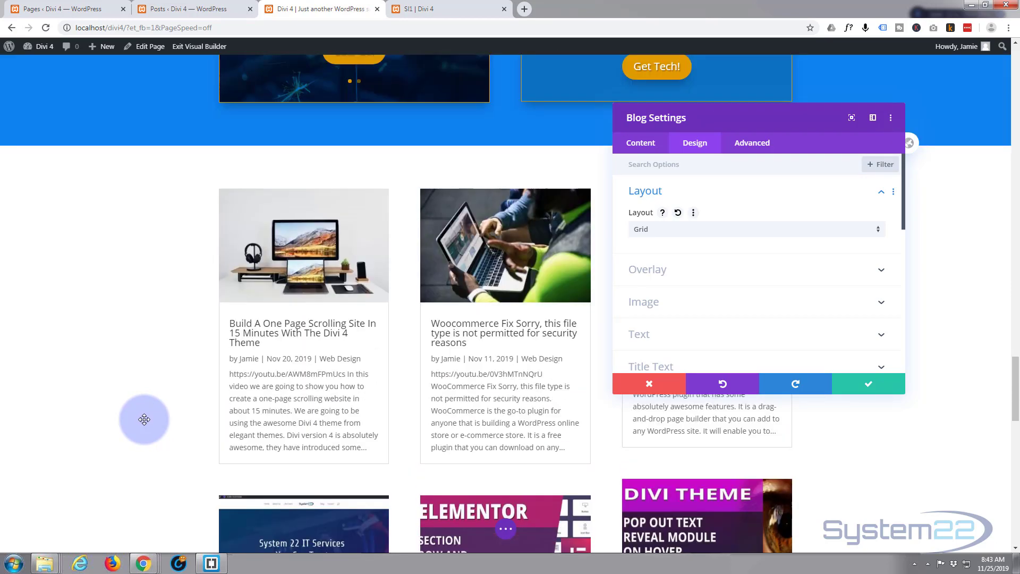
pyautogui.scroll(3, 144, 420)
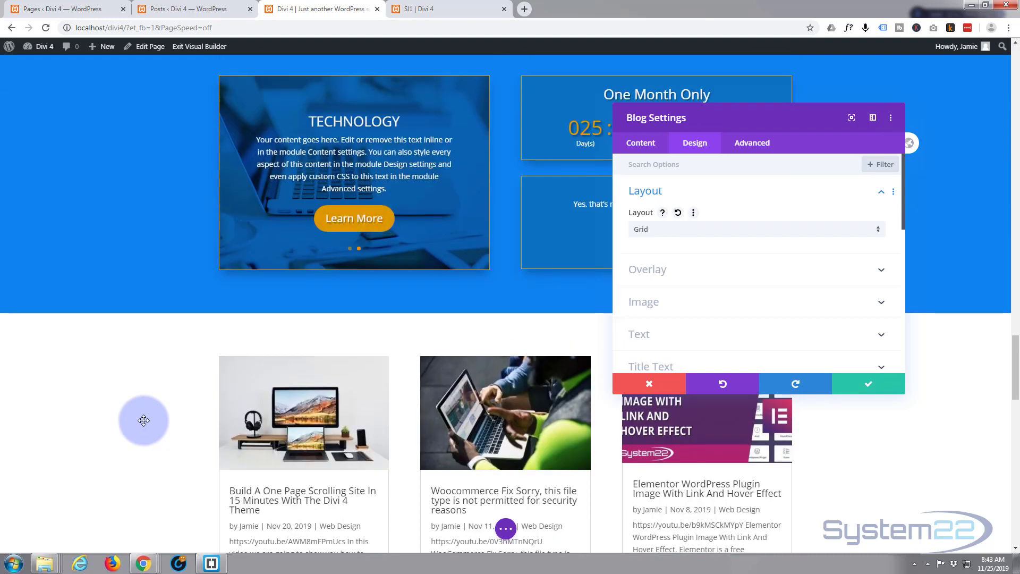
pyautogui.scroll(2, 144, 420)
pyautogui.scroll(-2, 144, 420)
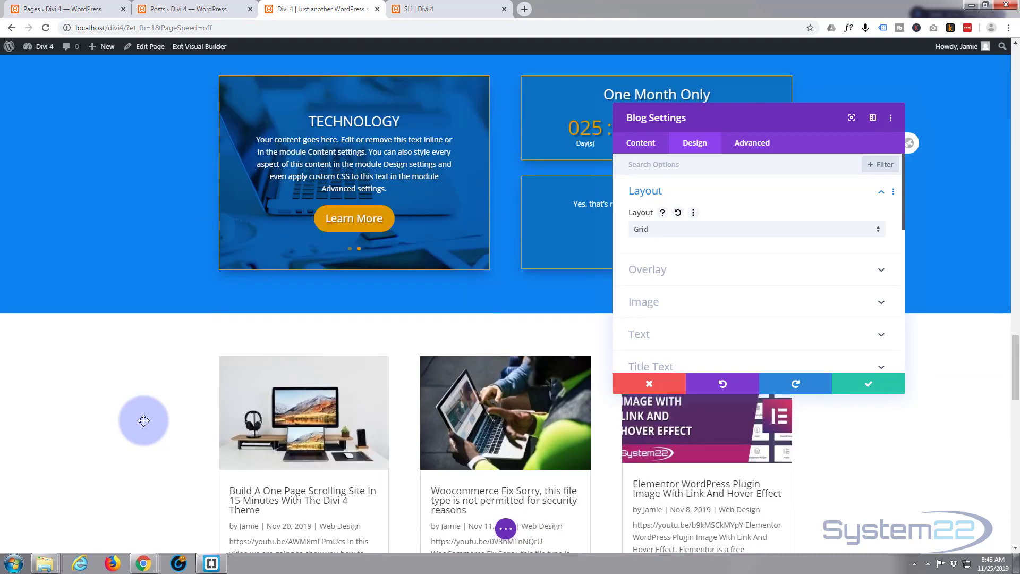
pyautogui.click(785, 228)
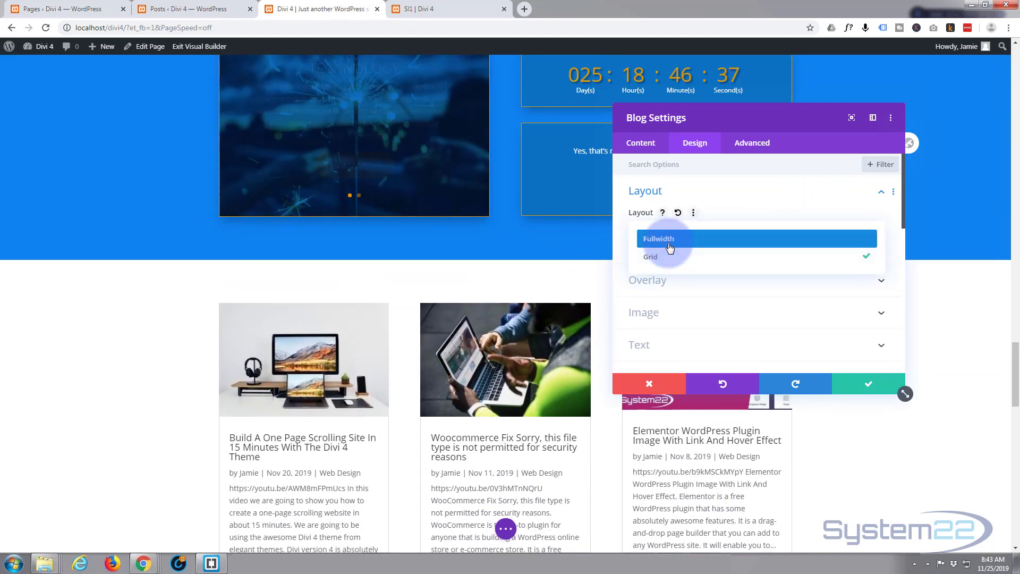
pyautogui.click(669, 239)
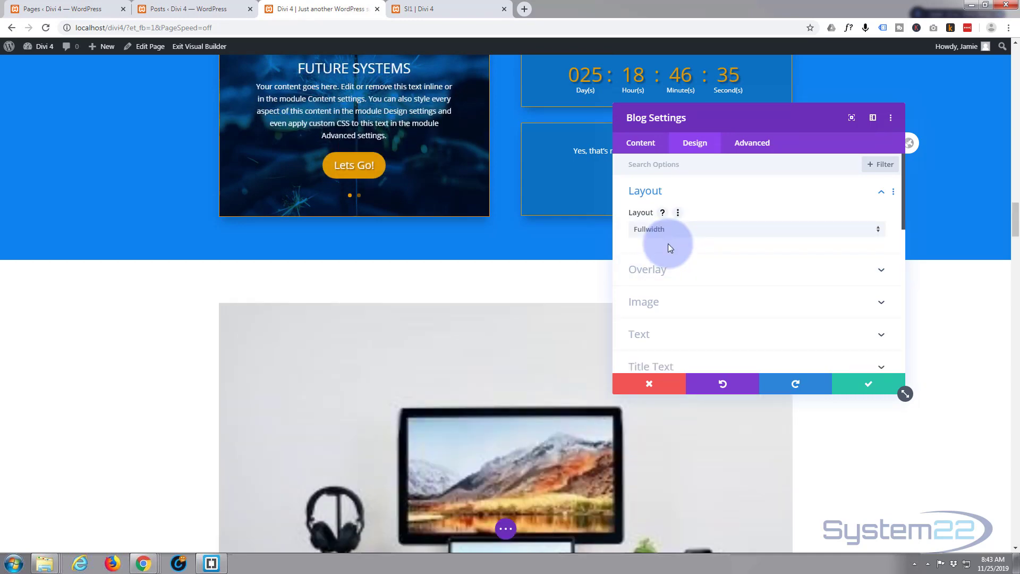
# Turn off Show Featured Image in the blog module's element settings
pyautogui.click(635, 146)
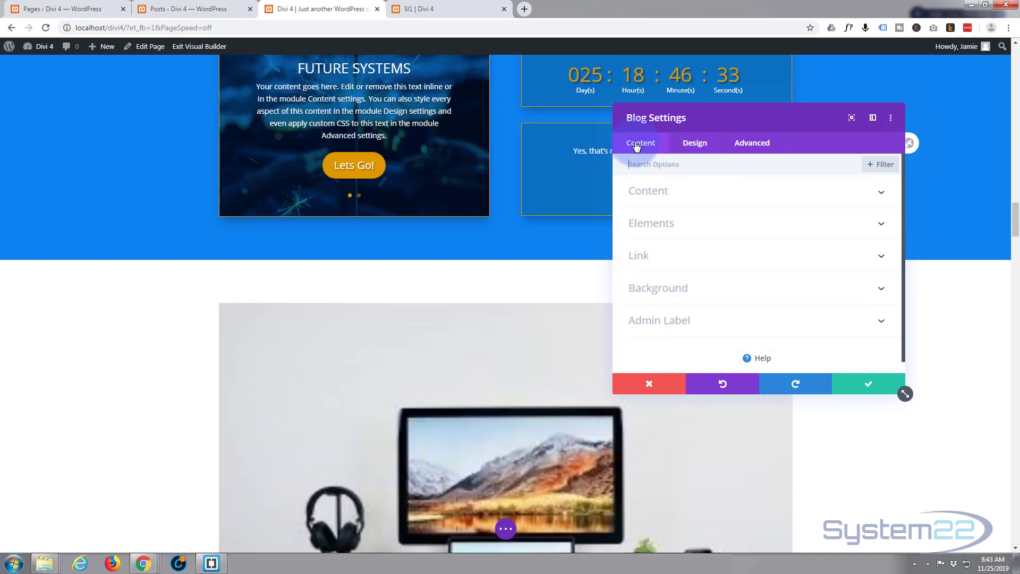
pyautogui.moveTo(757, 122); pyautogui.dragTo(808, 111)
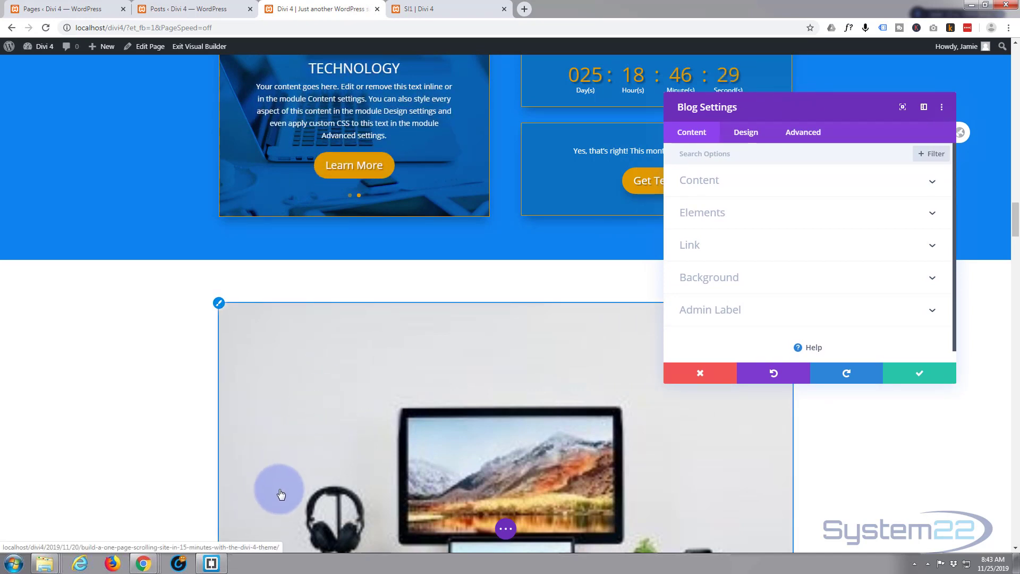
pyautogui.scroll(-1, 282, 476)
pyautogui.scroll(-3, 282, 476)
pyautogui.scroll(2, 280, 473)
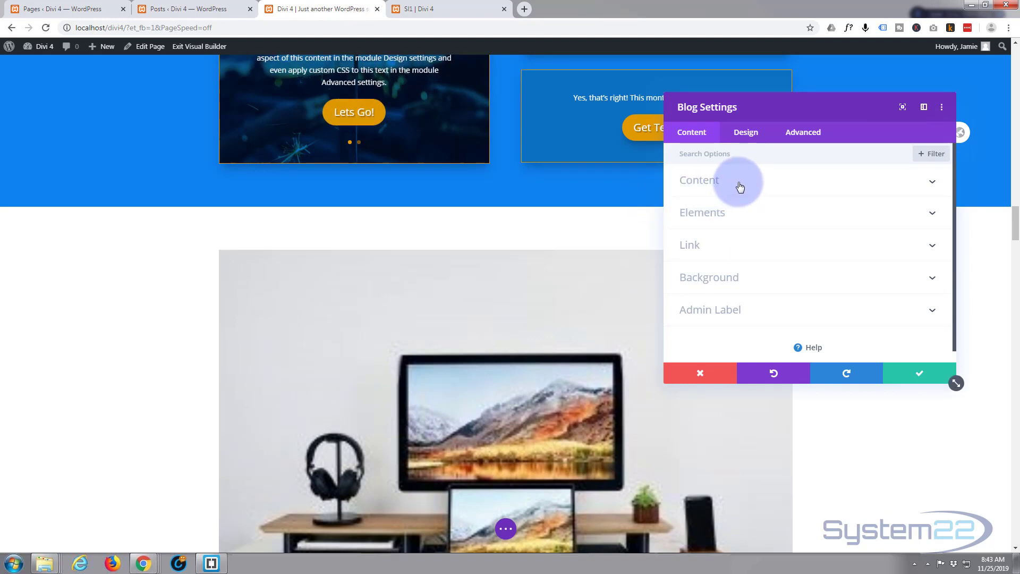
pyautogui.click(752, 212)
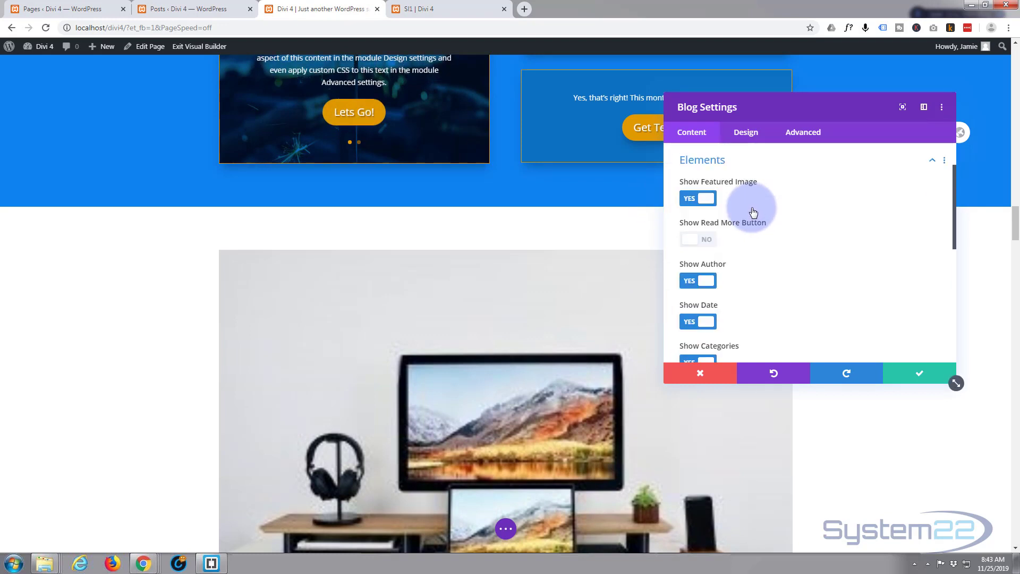
pyautogui.click(696, 200)
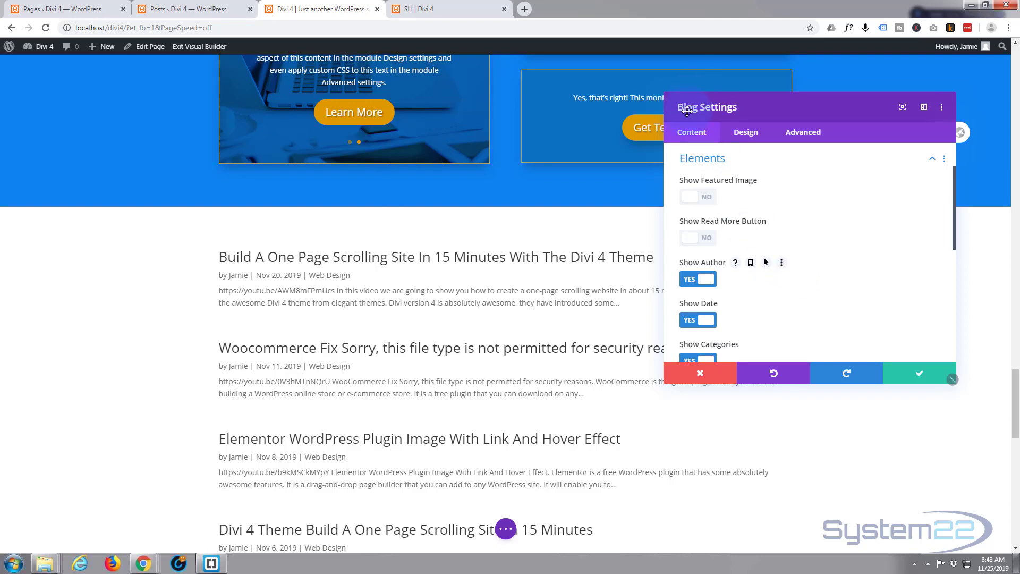
# Set the blog module's post count to 12 and restrict its included categories to Web Design
pyautogui.scroll(1, 723, 185)
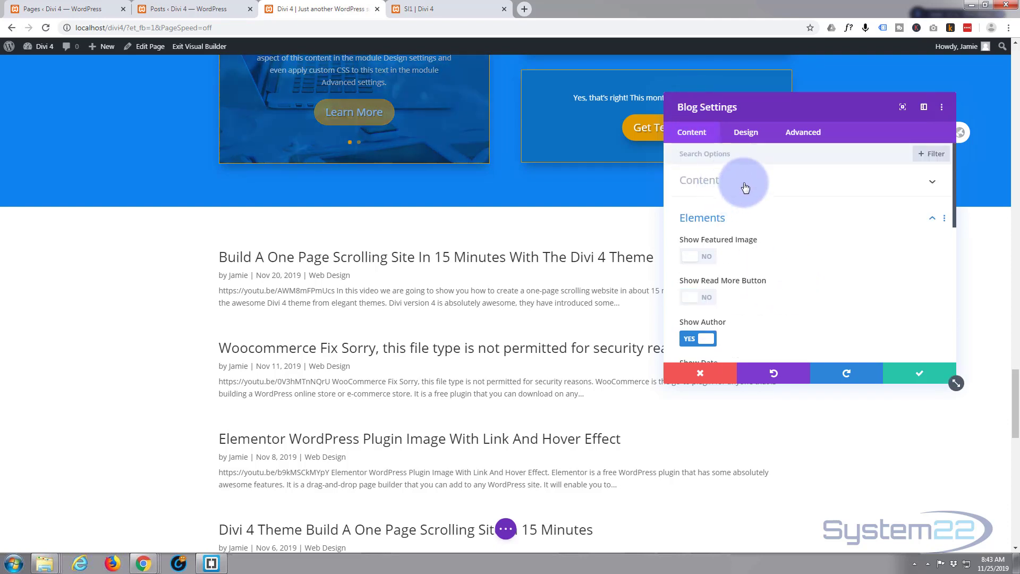
pyautogui.click(745, 185)
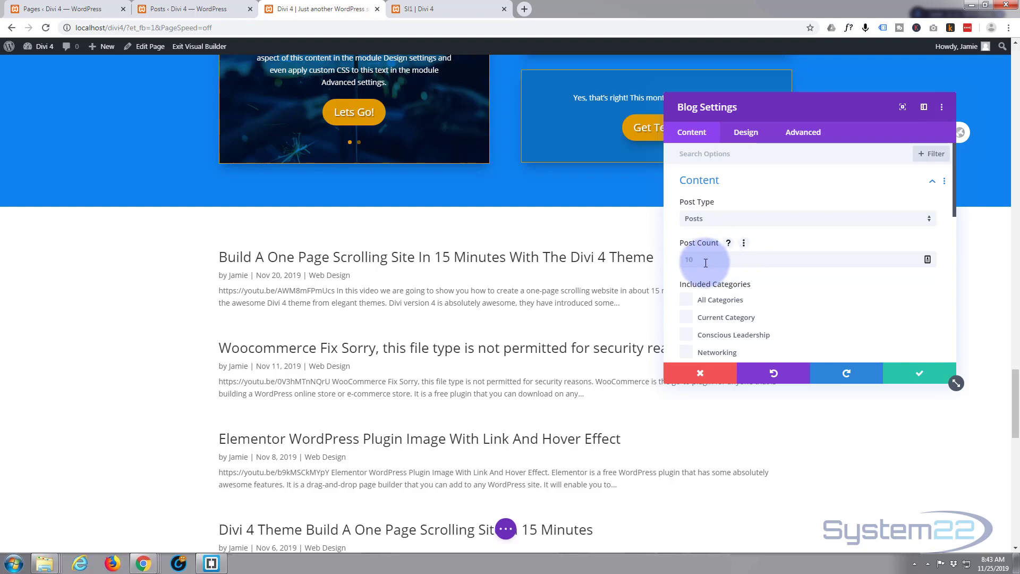
pyautogui.click(901, 219)
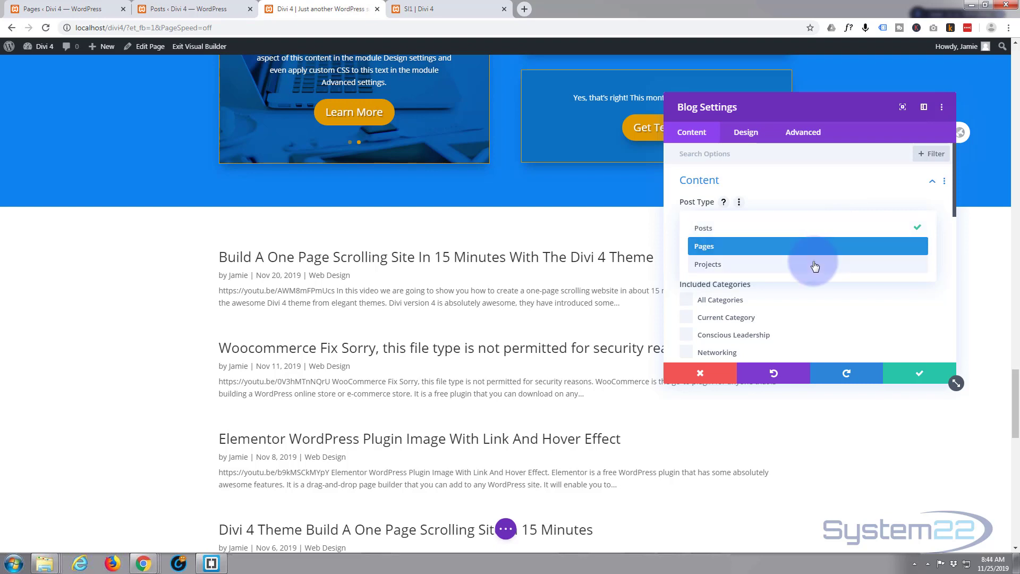
pyautogui.click(839, 187)
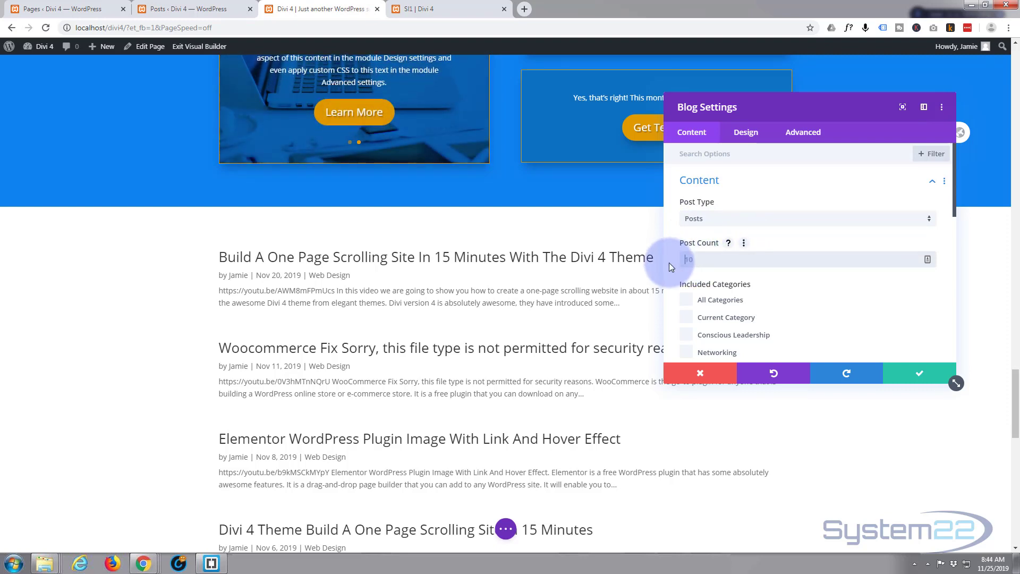
pyautogui.click(726, 263)
pyautogui.write('12')
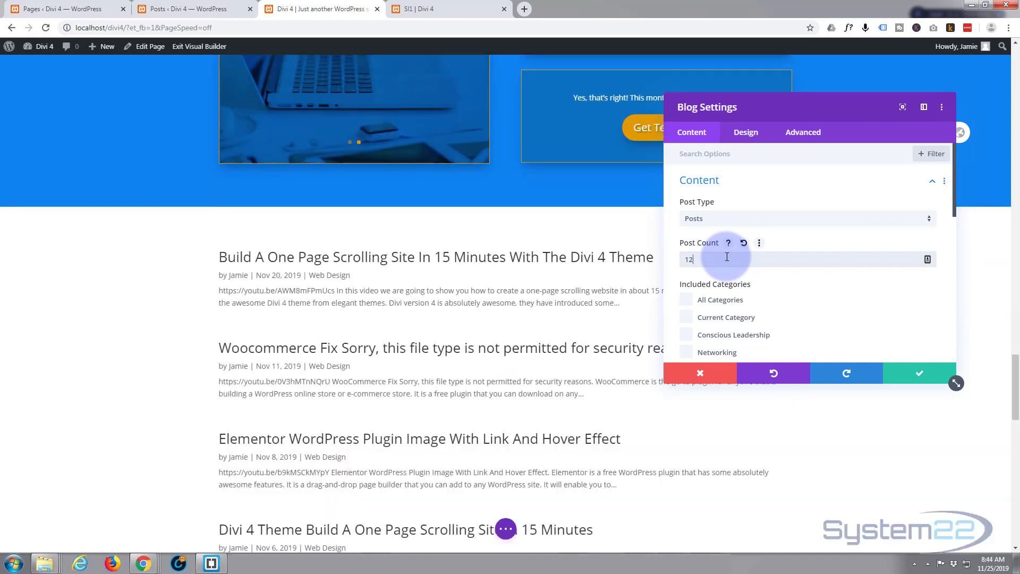
pyautogui.scroll(-8, 300, 361)
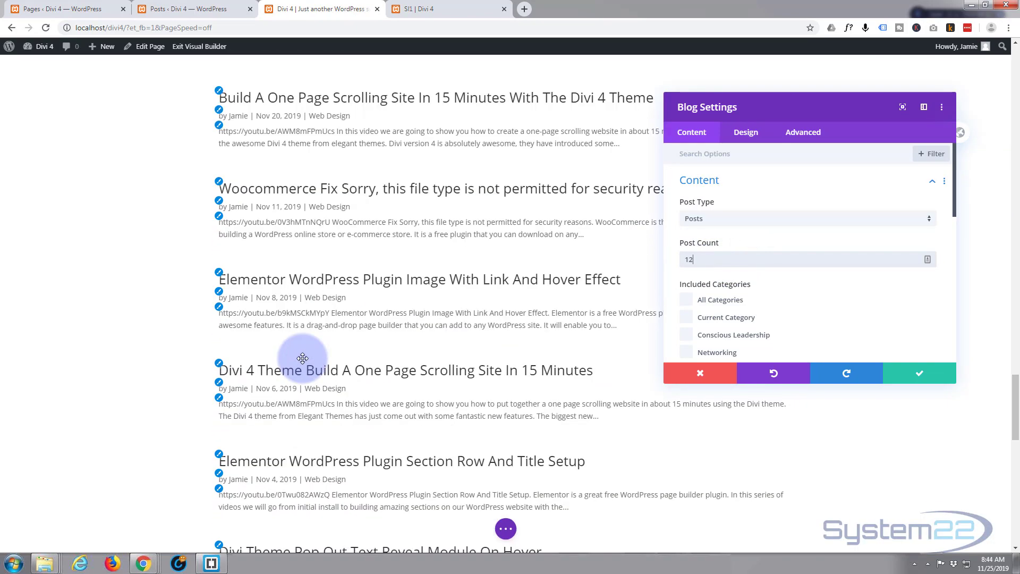
pyautogui.scroll(-3, 298, 358)
pyautogui.scroll(9, 303, 359)
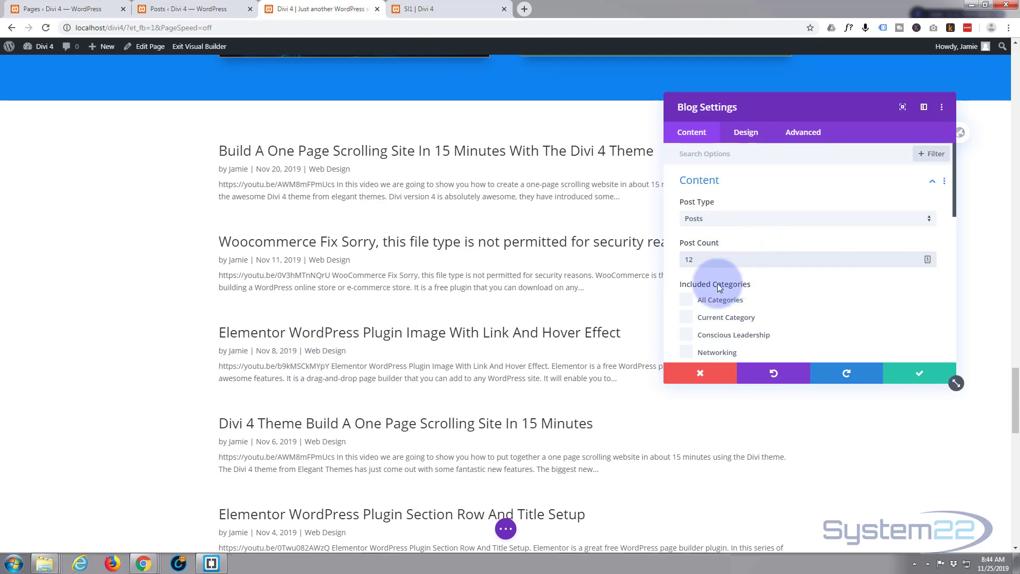
pyautogui.scroll(-1, 818, 292)
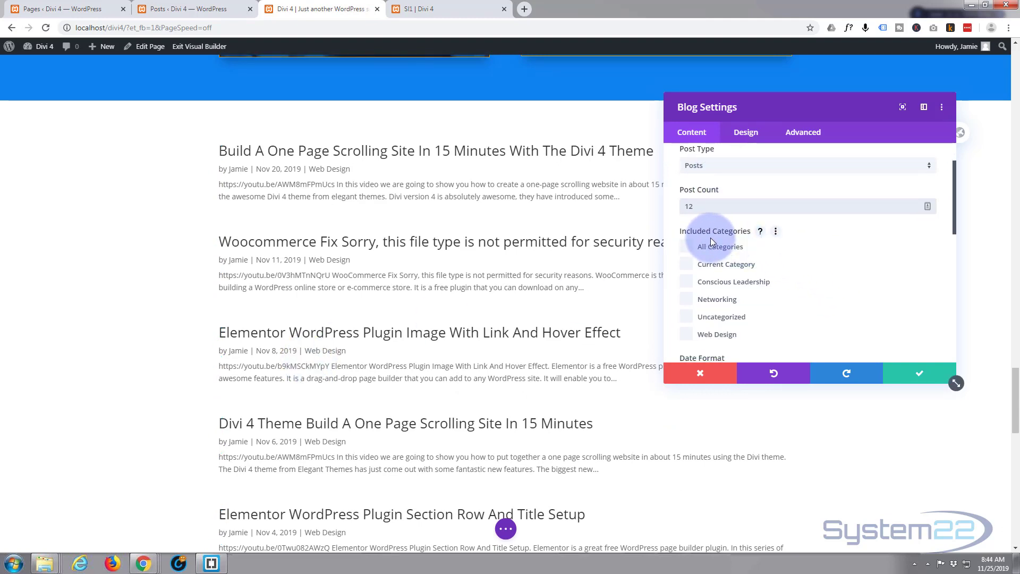
pyautogui.click(685, 334)
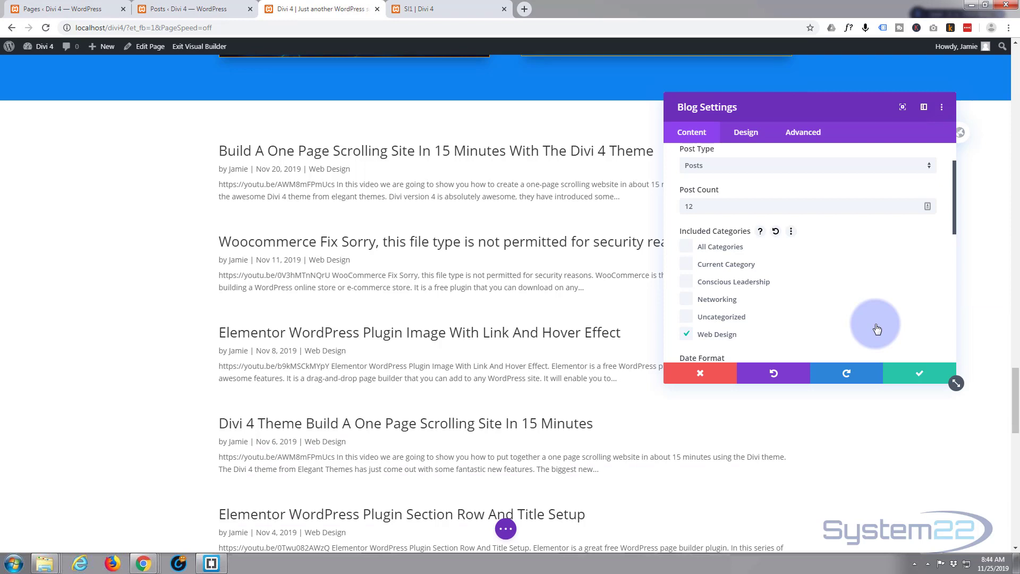
# Try Show Content as the blog module's content length, review the full posts, and return it to Show Excerpt
pyautogui.scroll(-4, 783, 303)
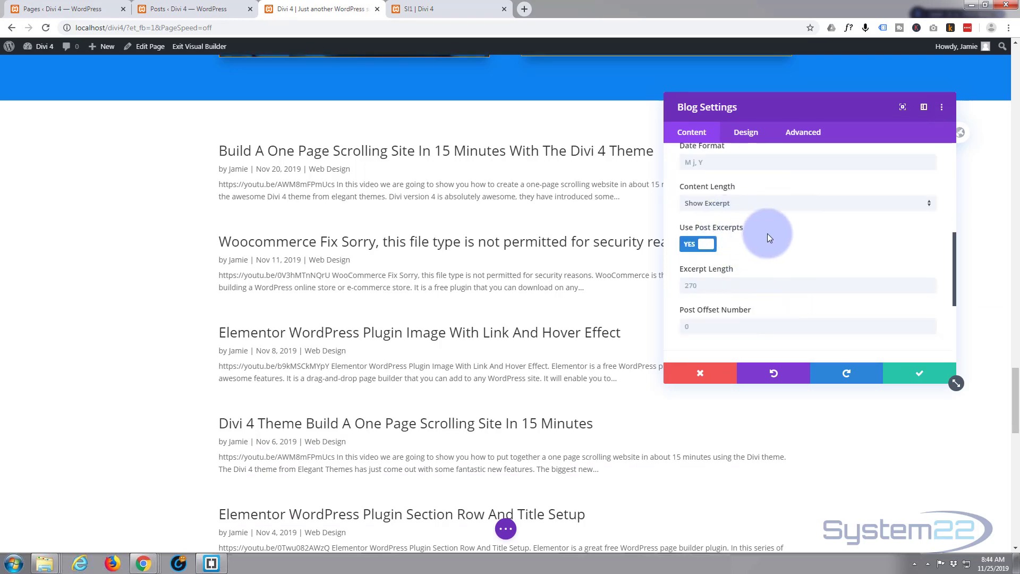
pyautogui.scroll(2, 769, 231)
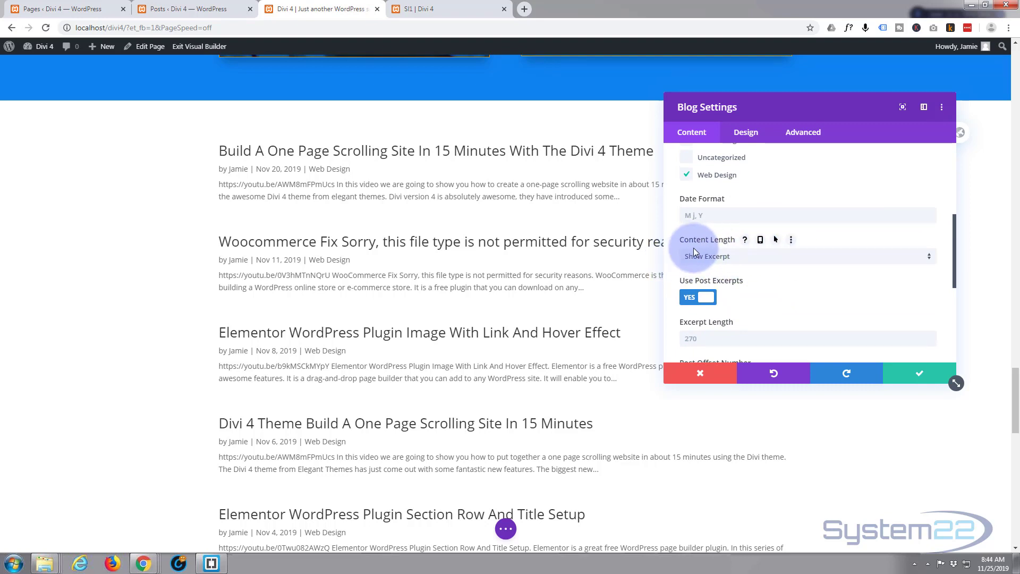
pyautogui.click(745, 257)
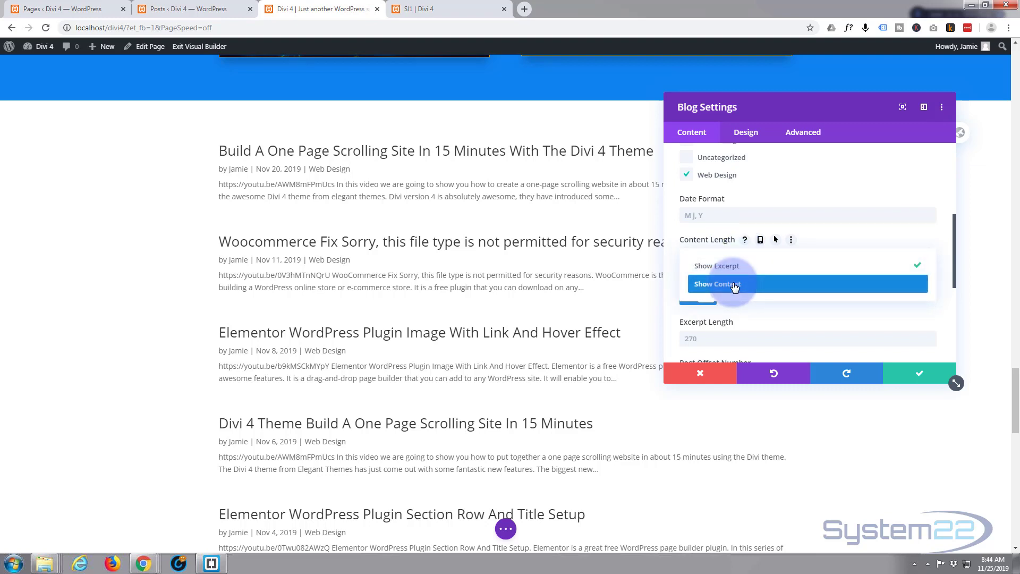
pyautogui.click(734, 284)
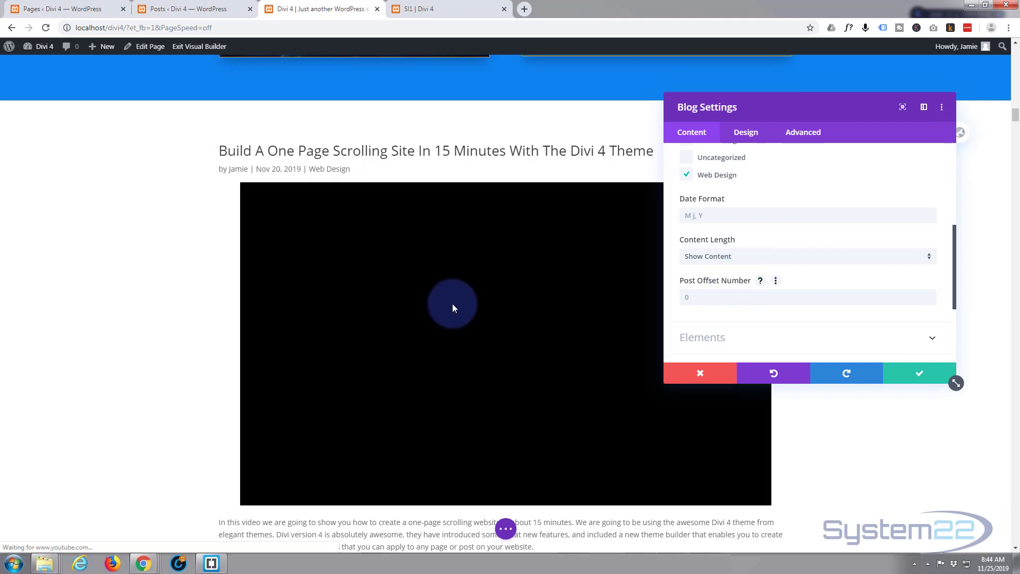
pyautogui.scroll(-2, 455, 301)
pyautogui.scroll(-5, 455, 300)
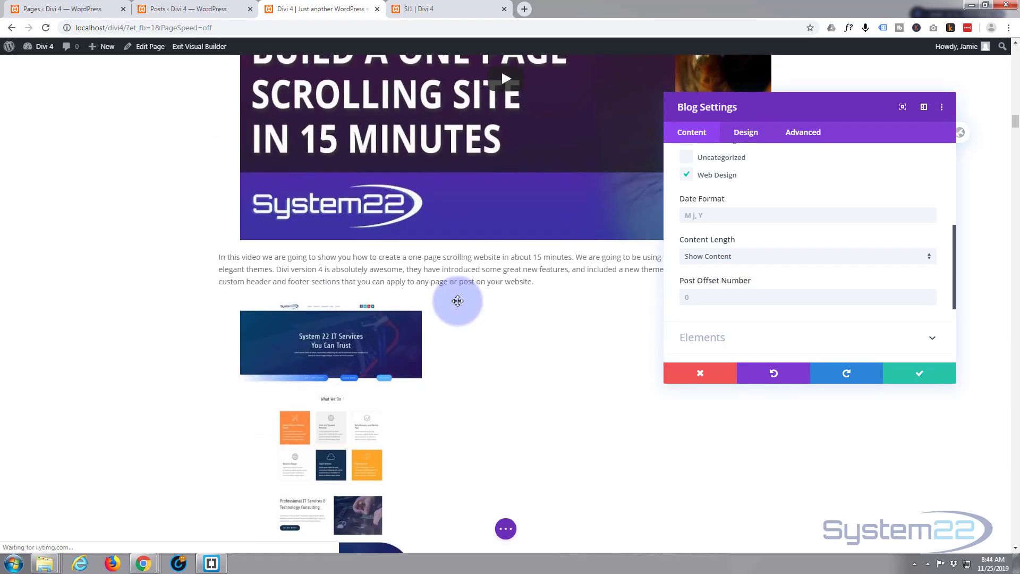
pyautogui.scroll(-3, 458, 301)
pyautogui.scroll(7, 458, 303)
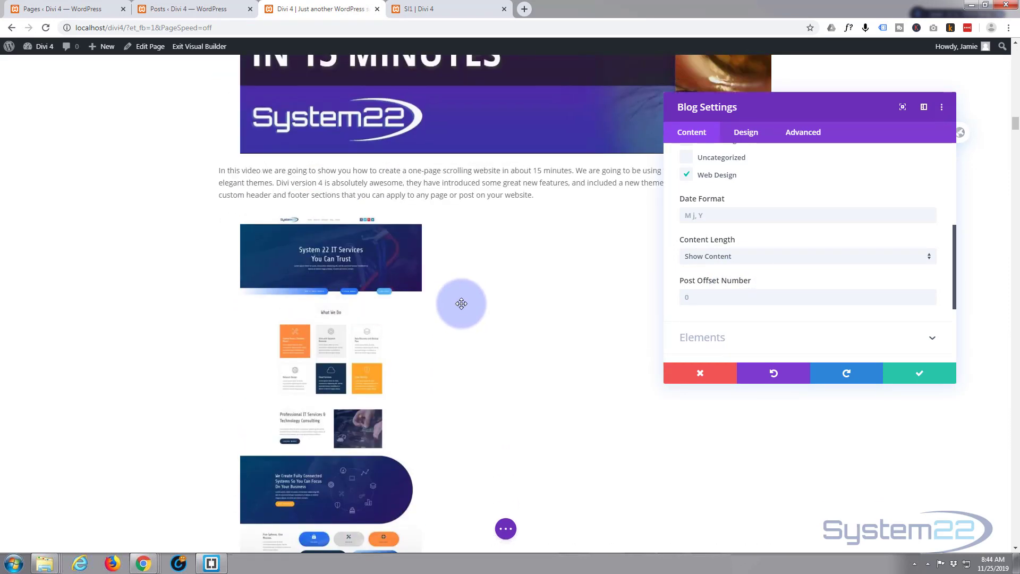
pyautogui.scroll(3, 480, 312)
pyautogui.click(760, 257)
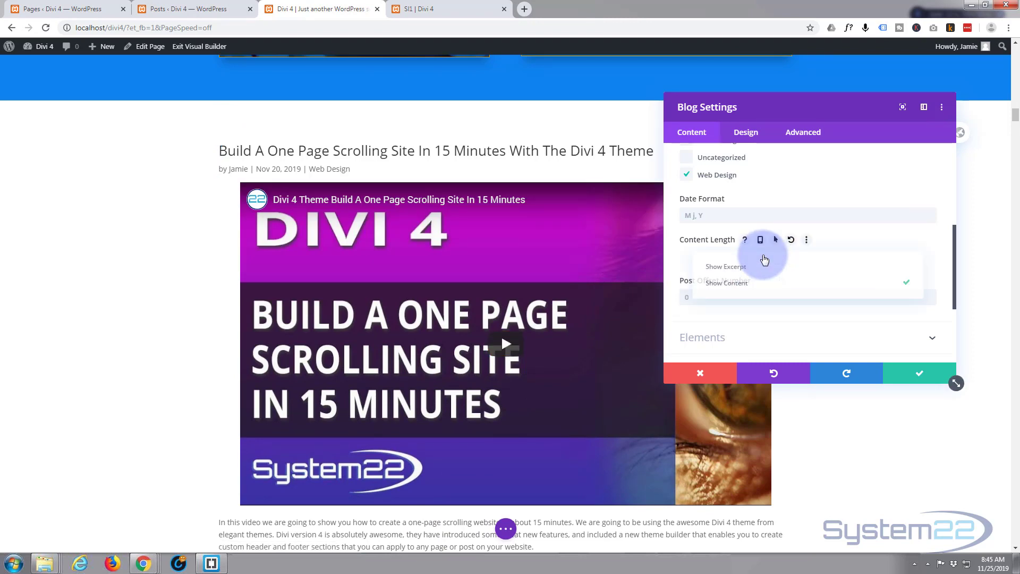
pyautogui.click(723, 268)
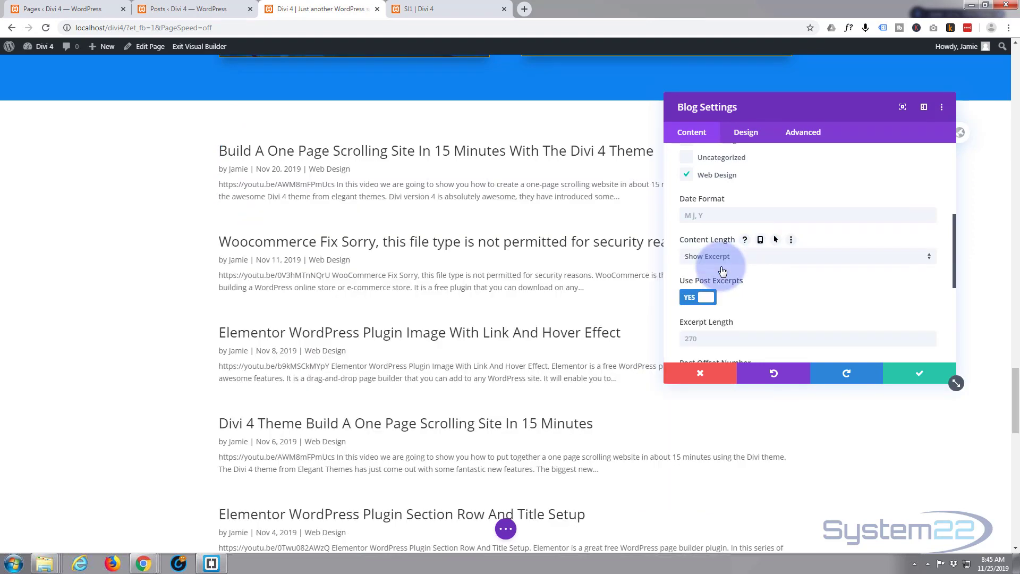
# Set the blog module's excerpt length to 250 after trying 125, and save the module settings
pyautogui.scroll(-1, 797, 285)
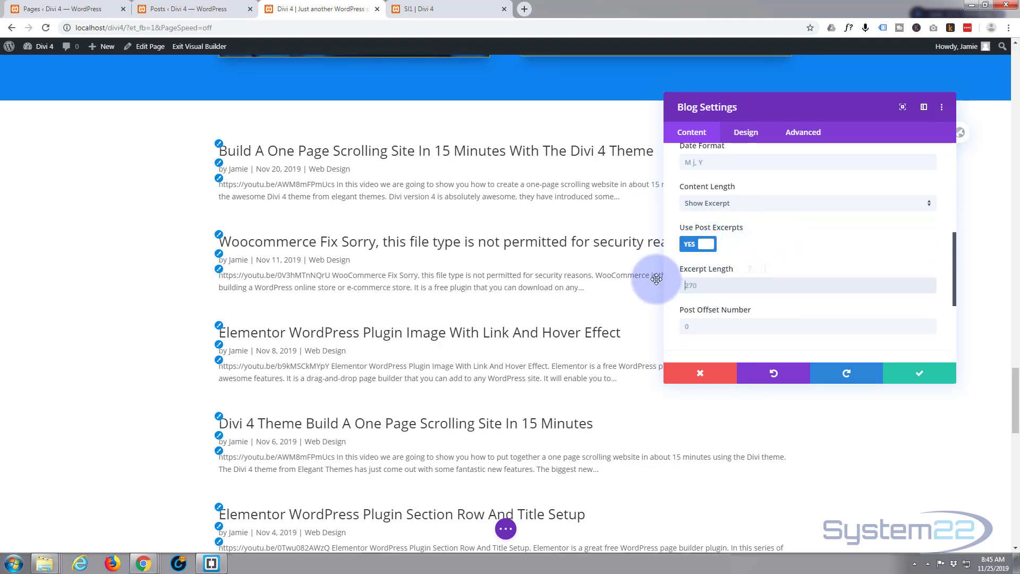
pyautogui.write('125')
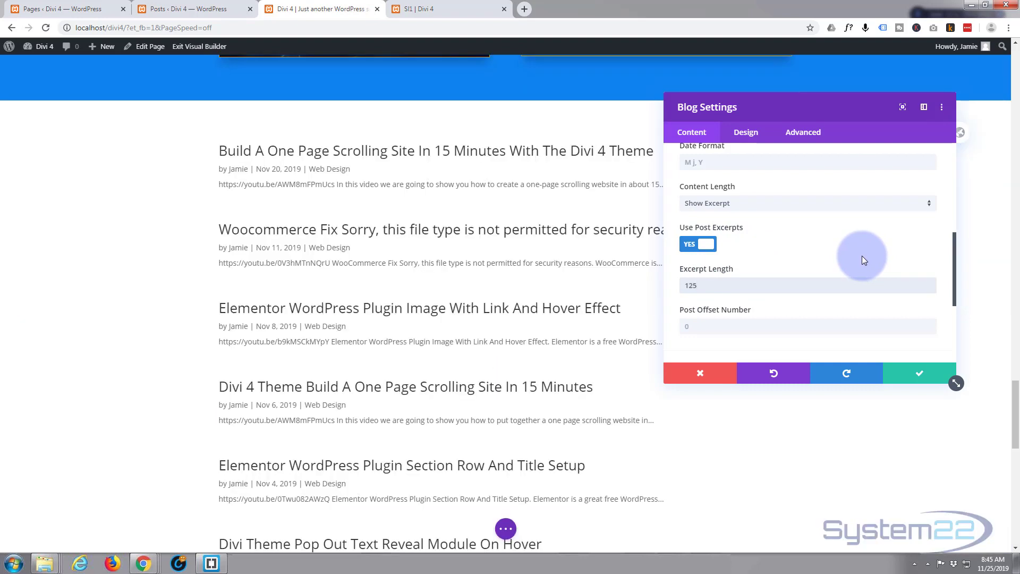
pyautogui.click(704, 280)
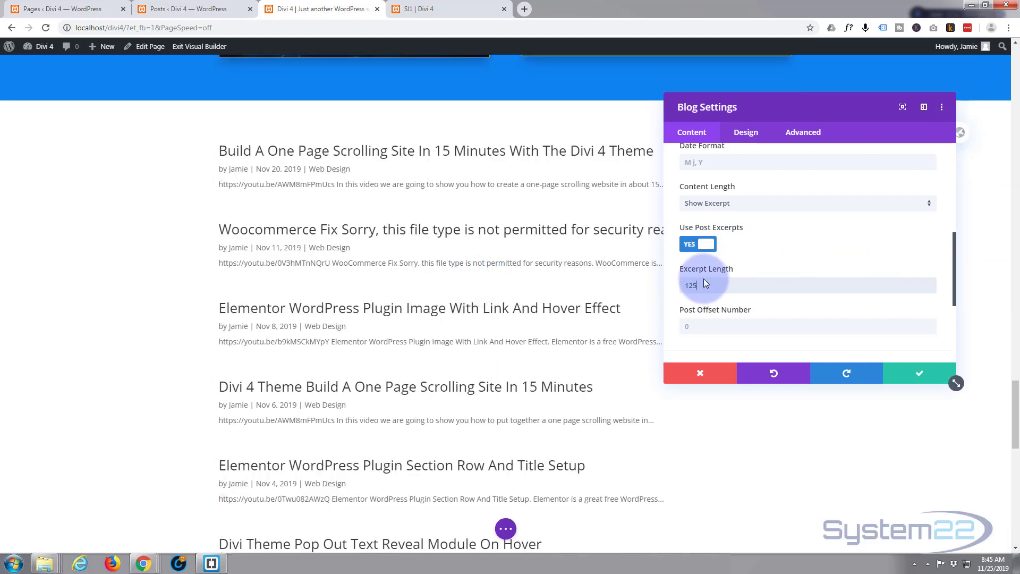
pyautogui.moveTo(703, 284); pyautogui.dragTo(670, 282)
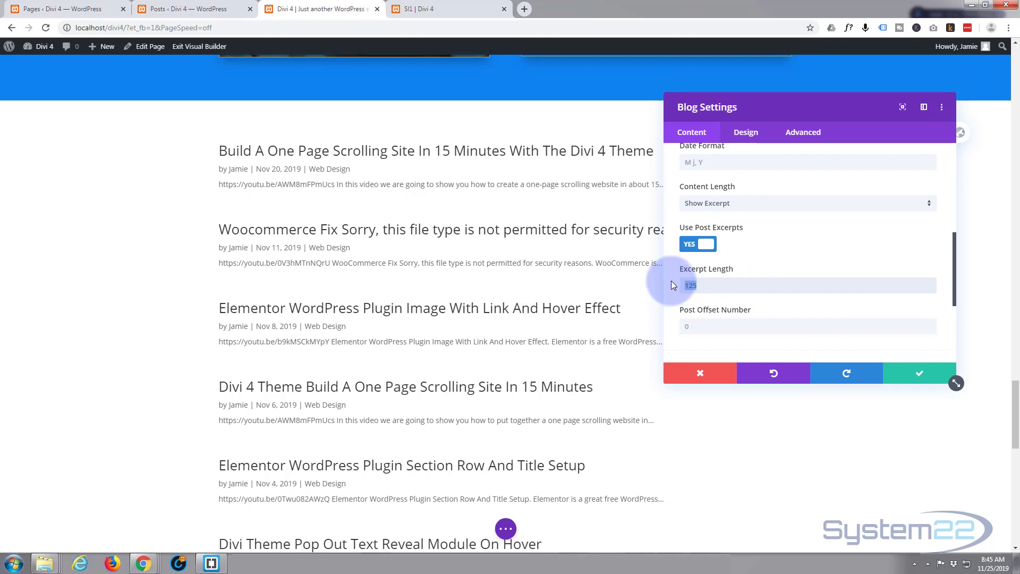
pyautogui.write('2')
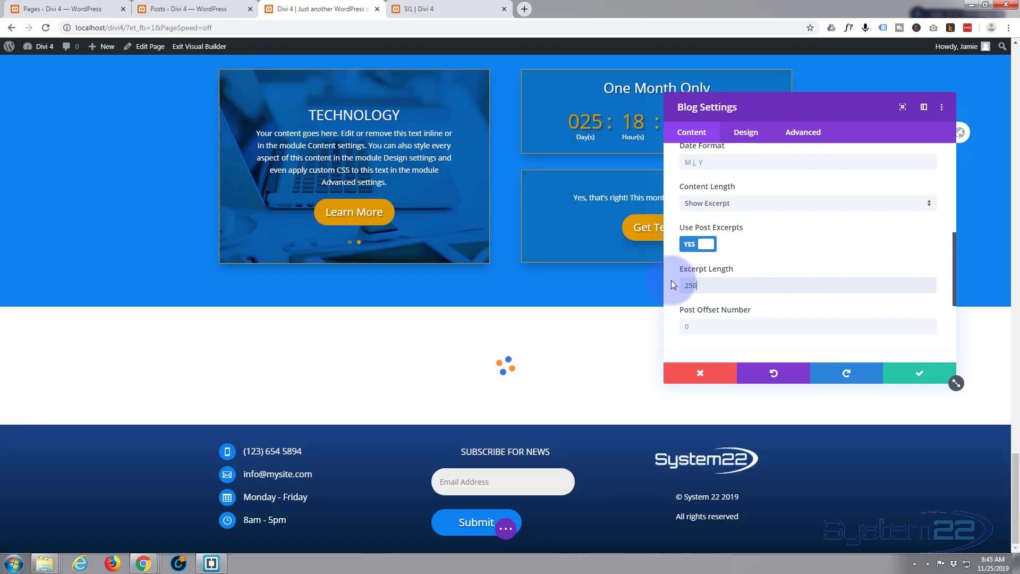
pyautogui.scroll(-2, 826, 288)
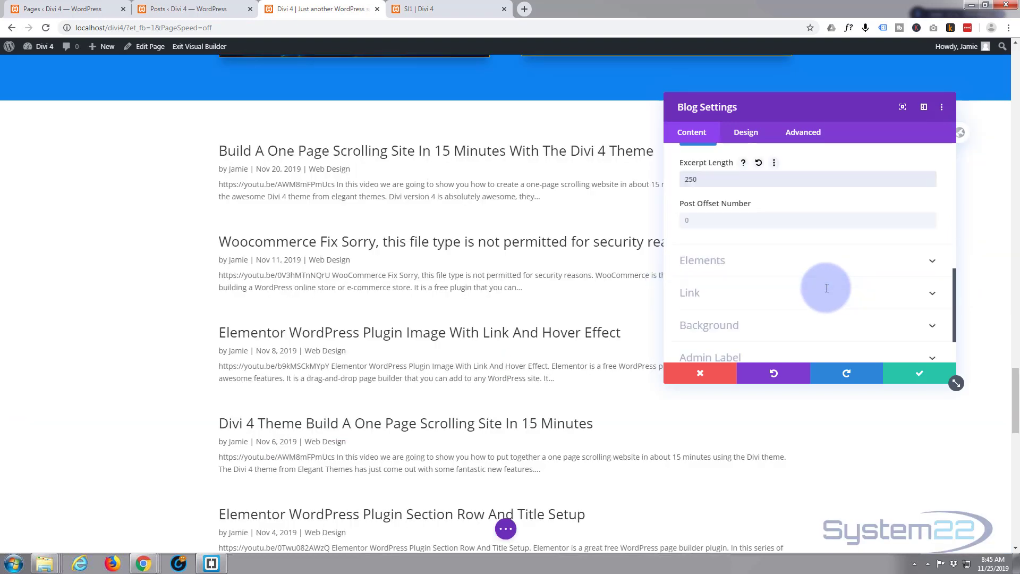
pyautogui.scroll(-1, 828, 292)
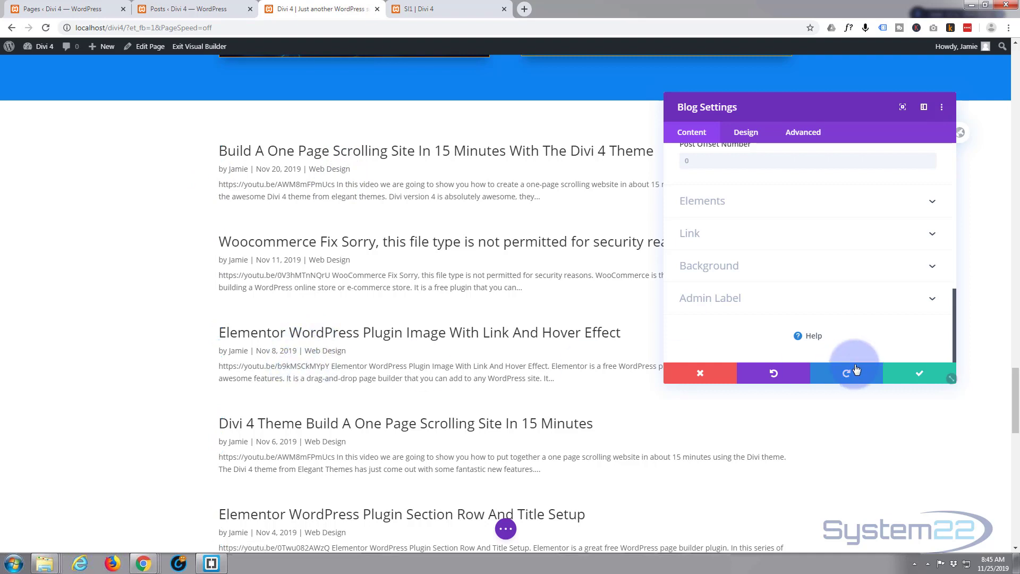
pyautogui.click(918, 377)
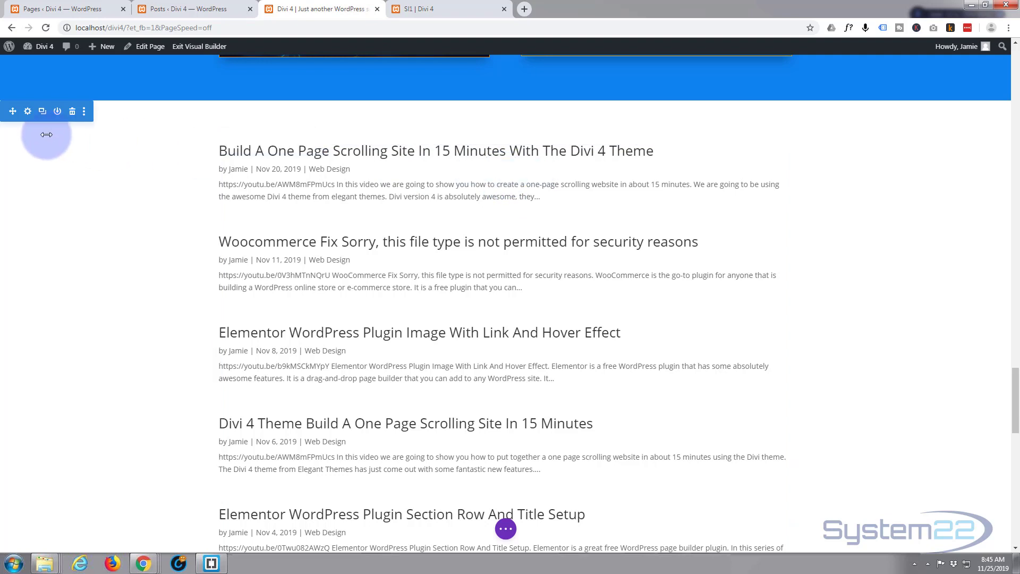
# Set the media library photo of hands typing on a laptop at a white desk as the blog section's background image
pyautogui.click(28, 114)
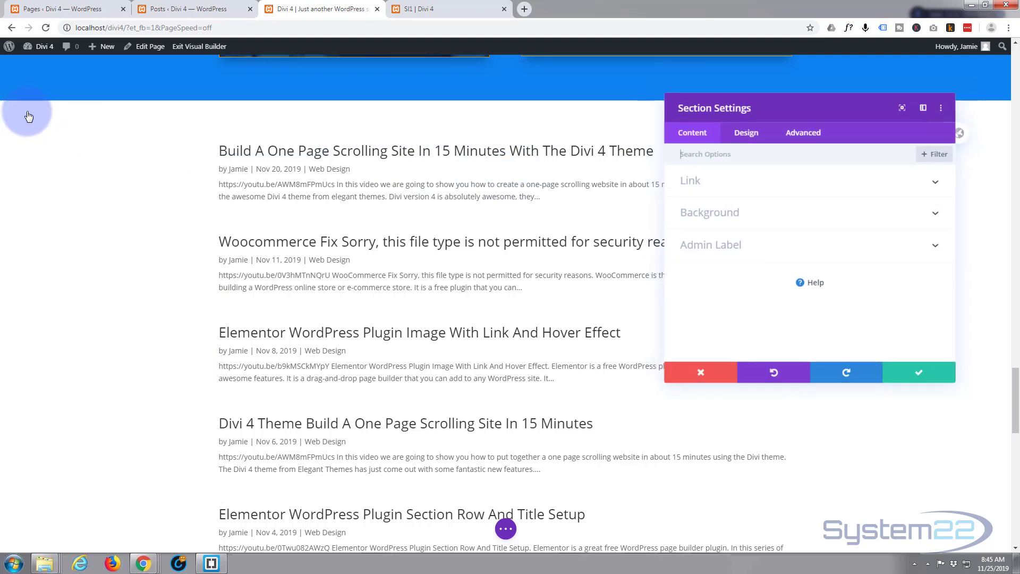
pyautogui.click(853, 221)
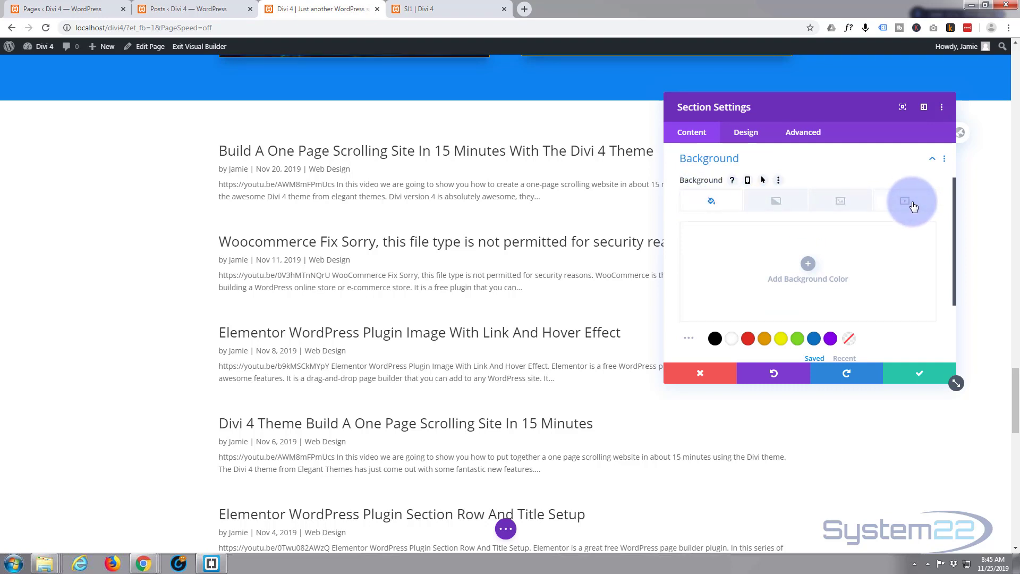
pyautogui.click(842, 204)
pyautogui.click(806, 264)
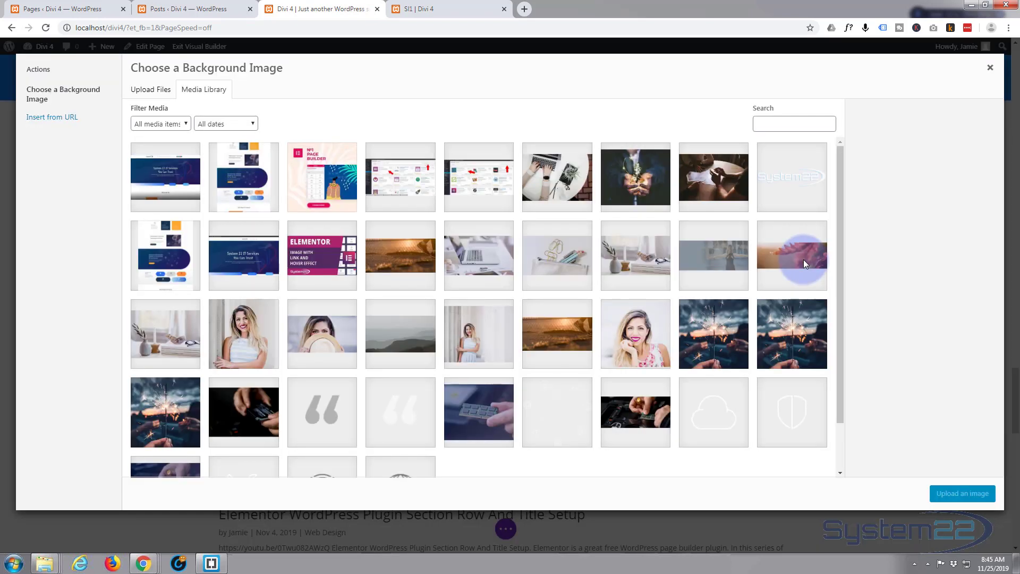
pyautogui.click(556, 171)
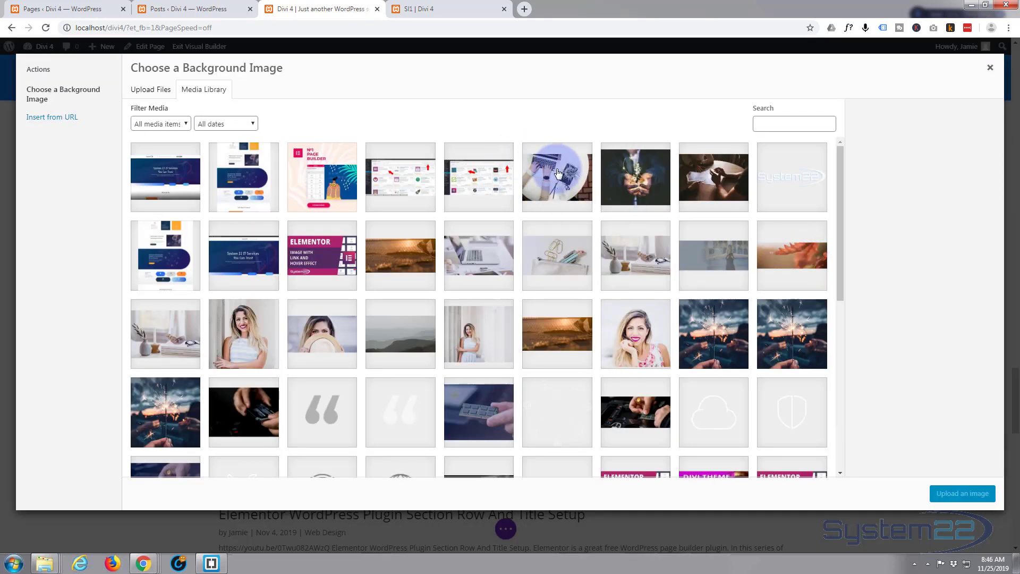
pyautogui.click(936, 489)
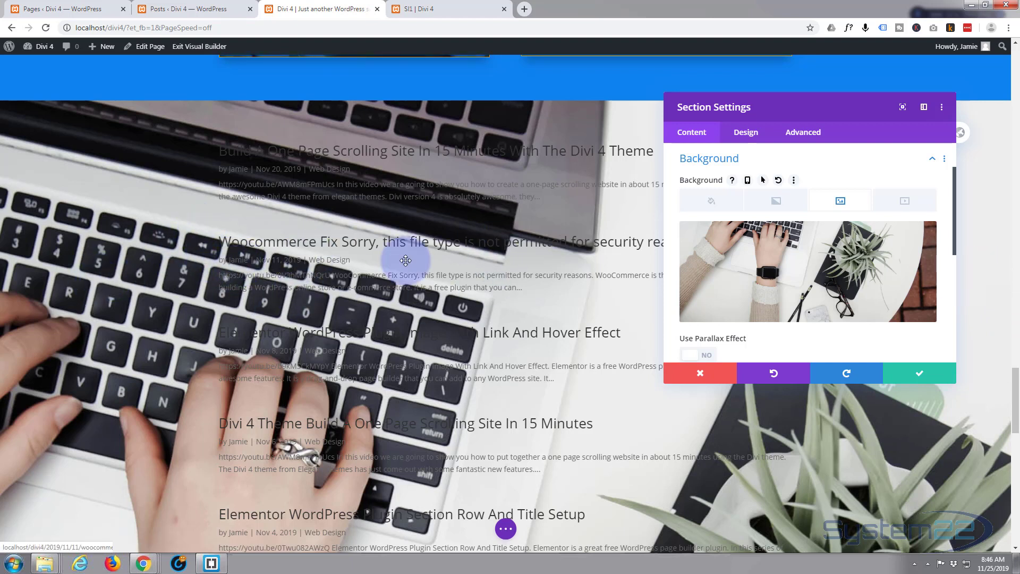
# Turn on Use Parallax Effect for the blog section's background image and check how it behaves behind the posts
pyautogui.moveTo(862, 261)
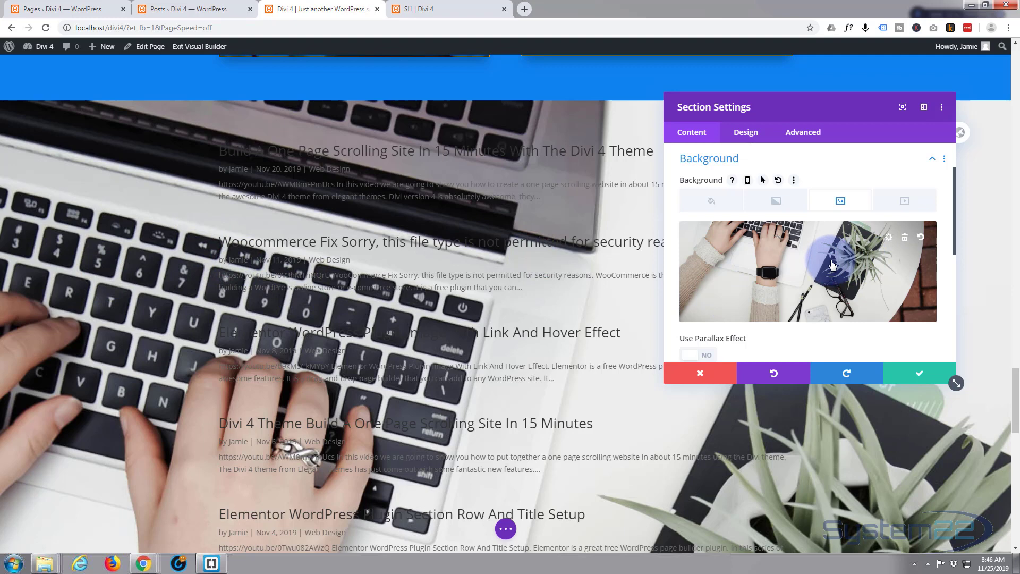
pyautogui.scroll(-2, 835, 260)
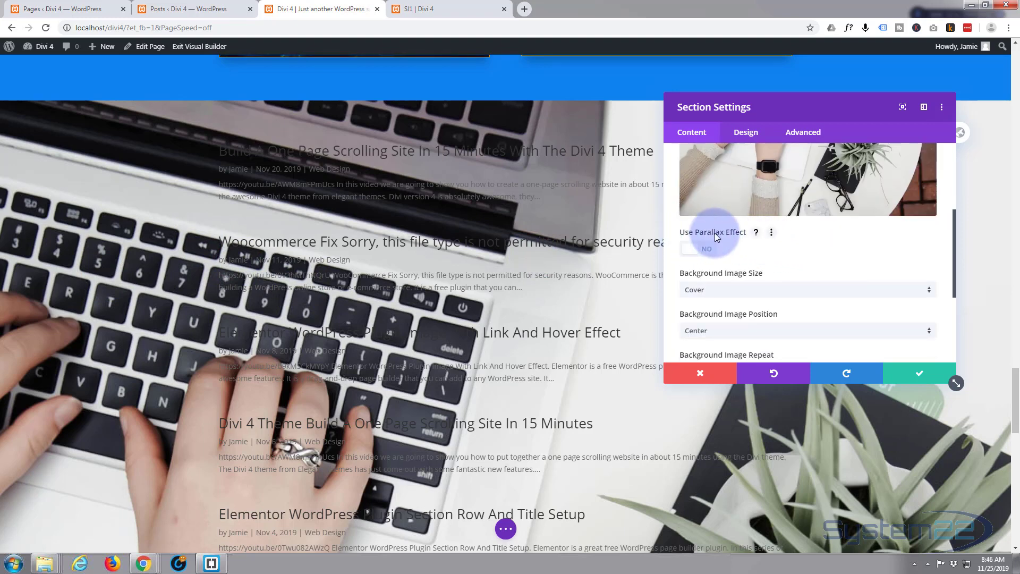
pyautogui.click(712, 254)
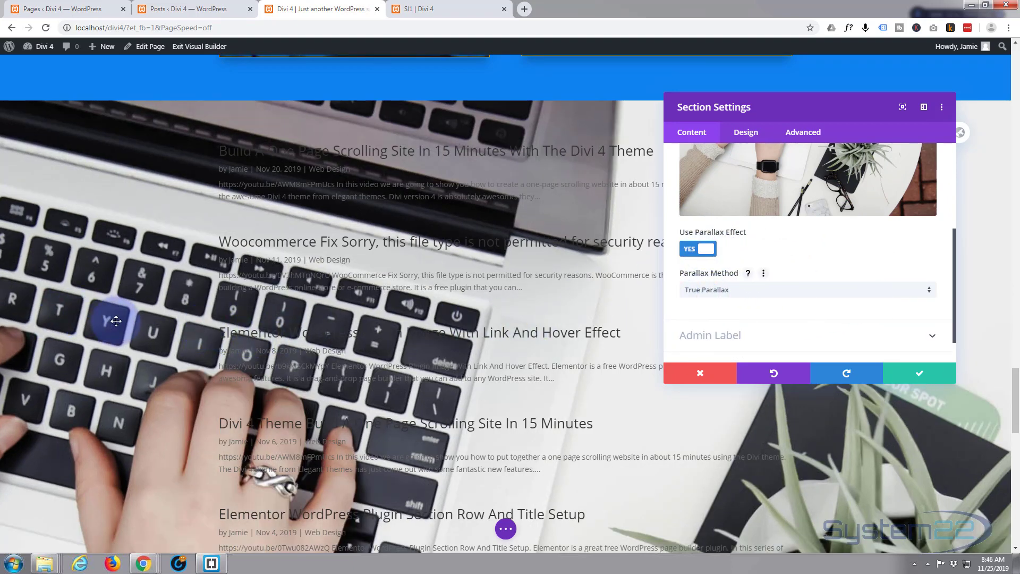
pyautogui.scroll(-1, 112, 321)
pyautogui.scroll(-6, 112, 322)
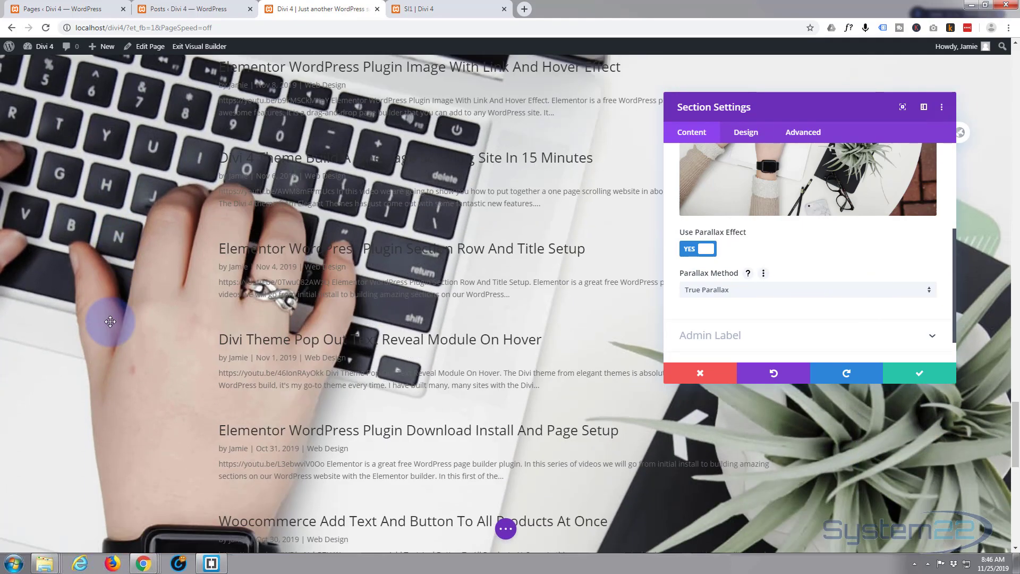
pyautogui.scroll(-3, 110, 321)
pyautogui.scroll(3, 109, 320)
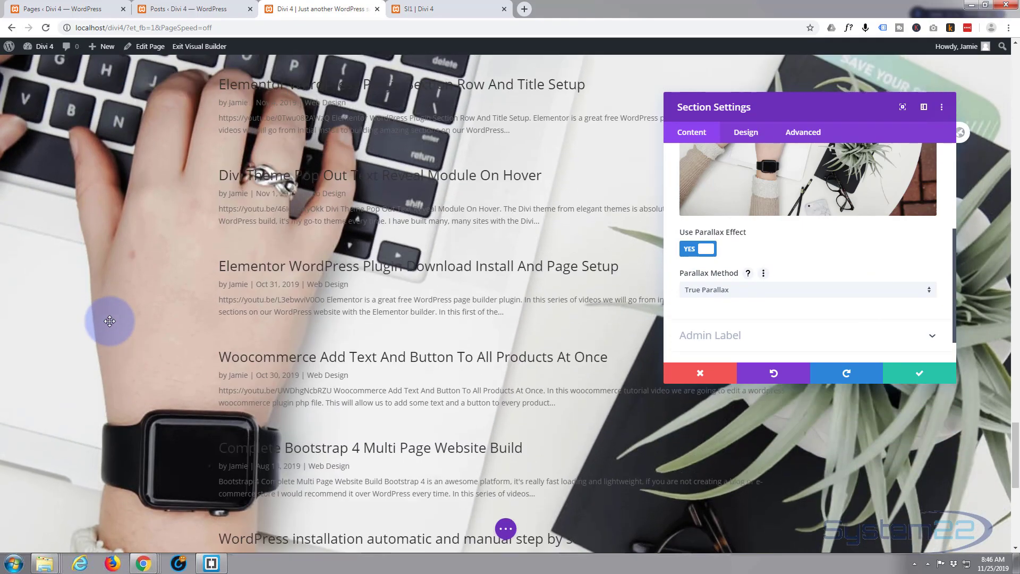
# Examine how the True Parallax background image moves behind the blog posts across the whole section
pyautogui.scroll(5, 109, 321)
pyautogui.scroll(-3, 110, 322)
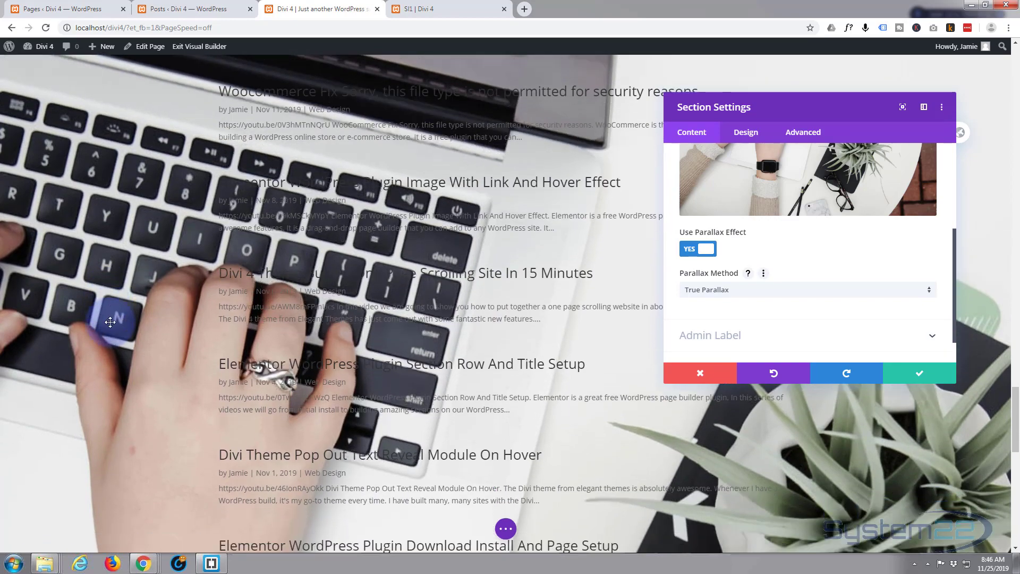
pyautogui.scroll(-10, 110, 322)
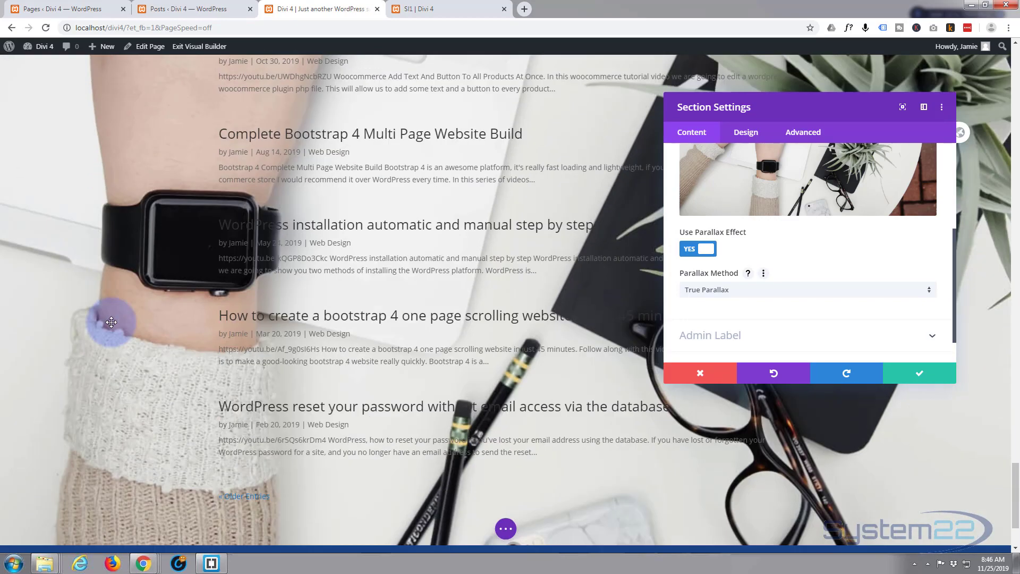
pyautogui.scroll(7, 111, 321)
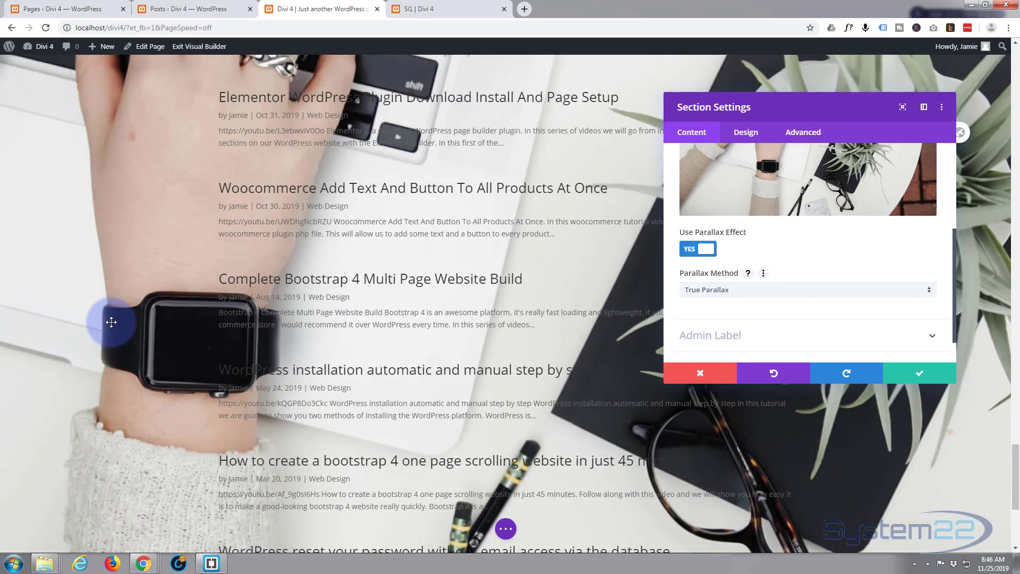
pyautogui.scroll(6, 111, 322)
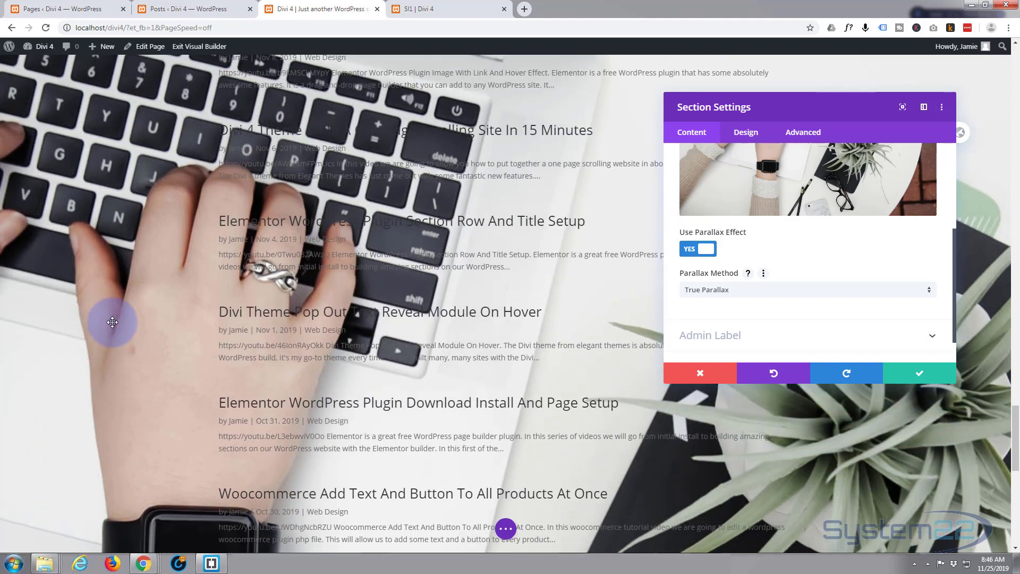
pyautogui.scroll(5, 111, 322)
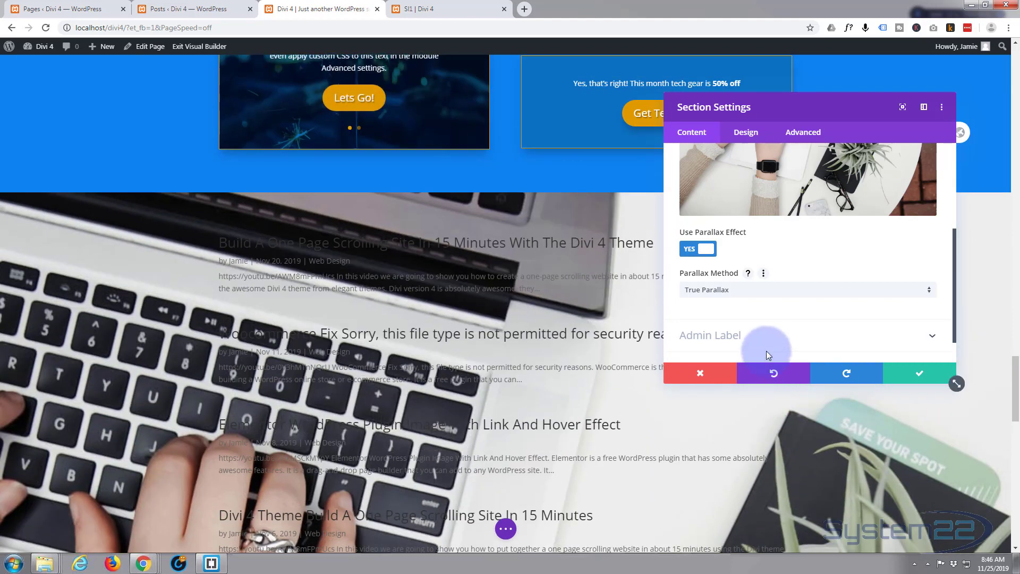
# Try CSS as the section background's parallax method, review it behind the posts, and return it to True Parallax
pyautogui.click(782, 294)
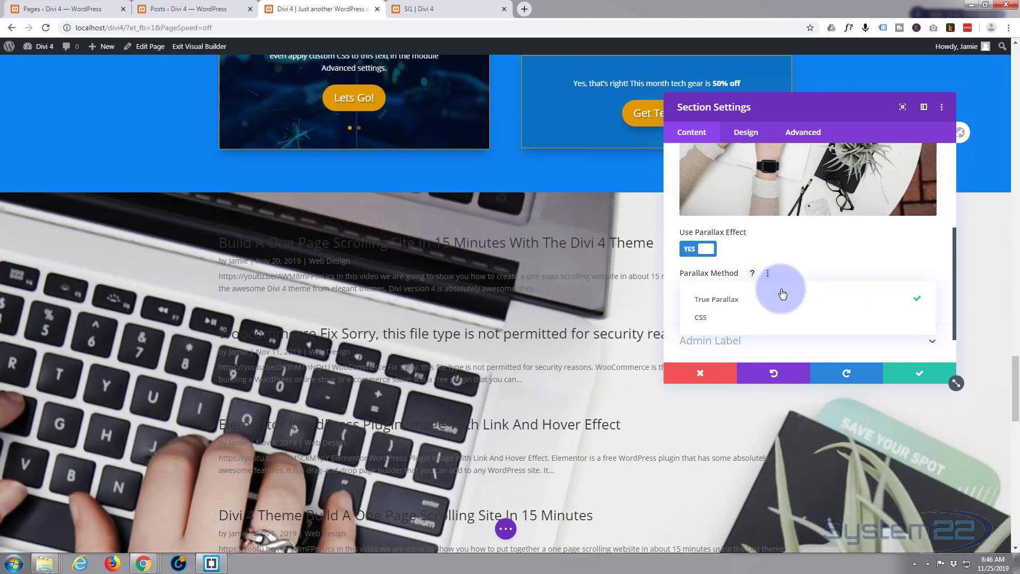
pyautogui.click(714, 320)
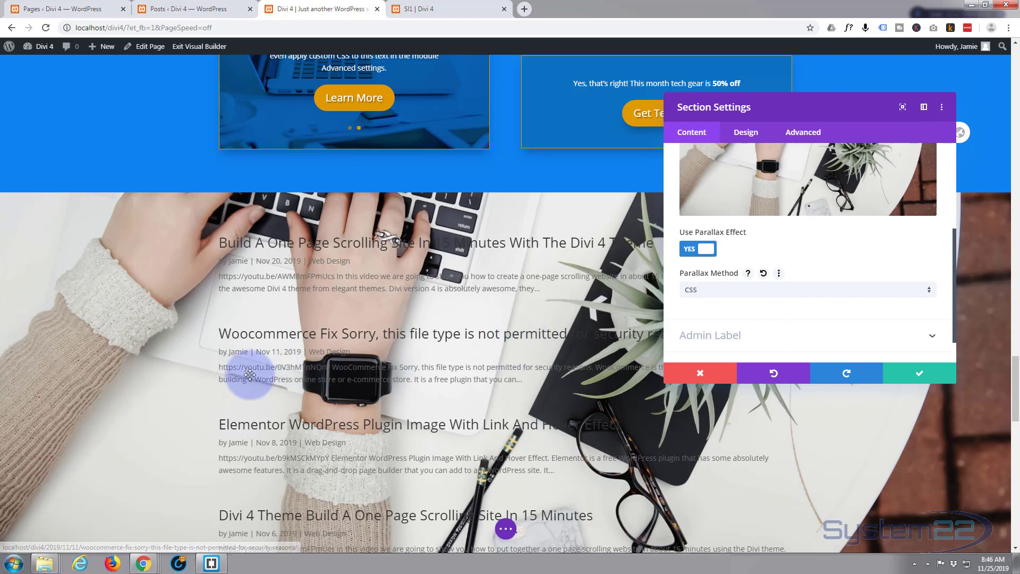
pyautogui.scroll(-7, 136, 392)
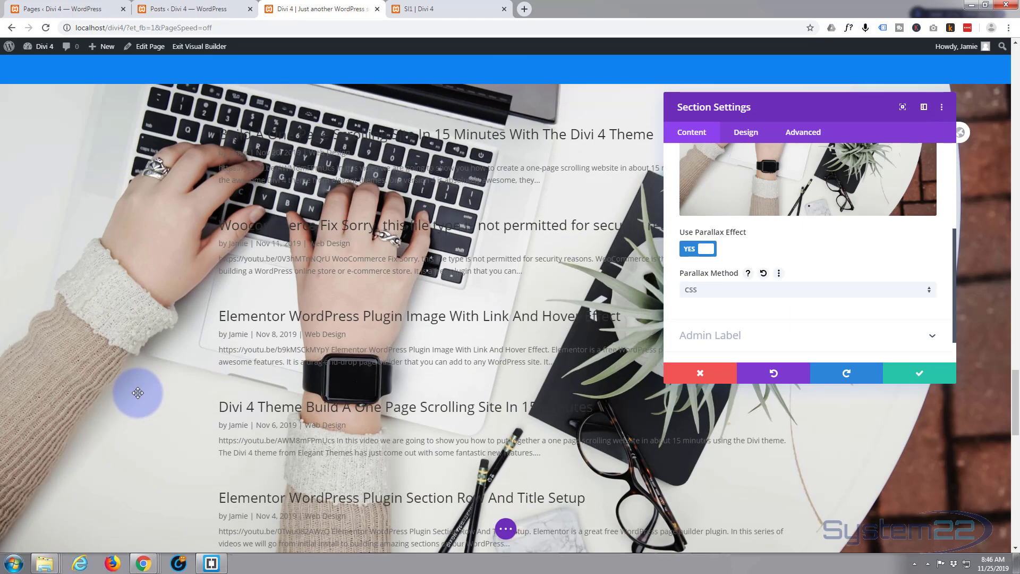
pyautogui.scroll(11, 138, 396)
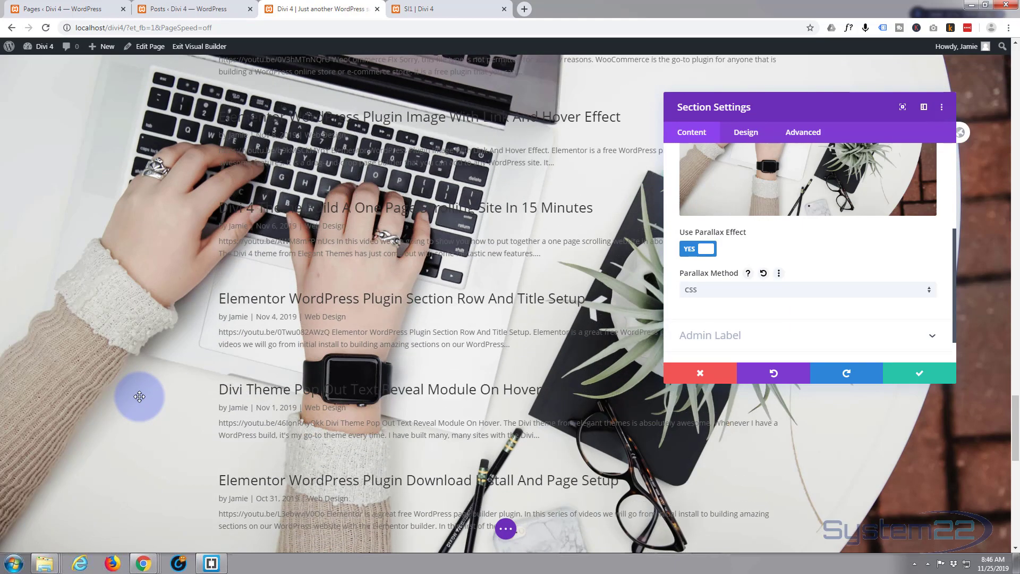
pyautogui.scroll(-7, 138, 400)
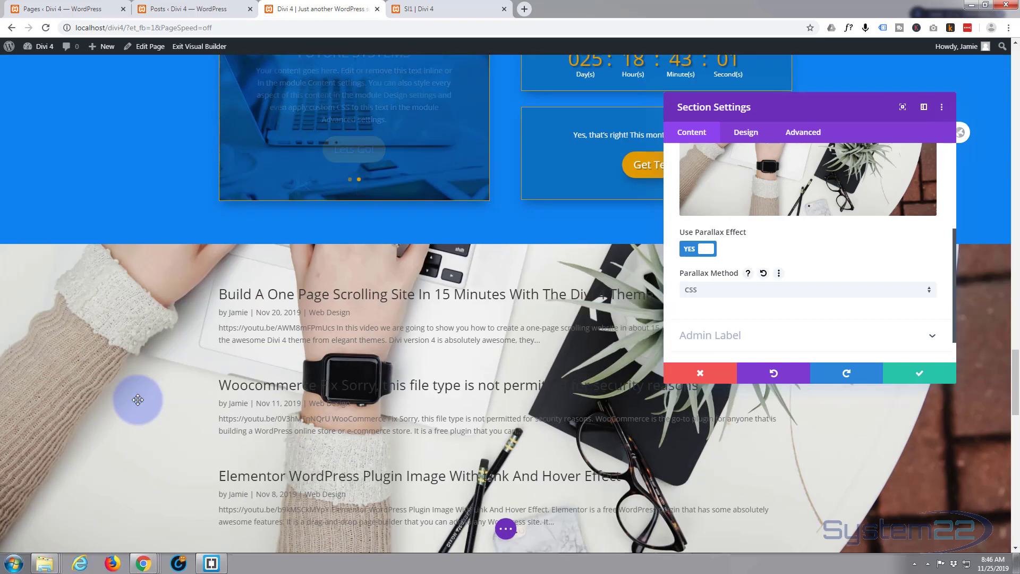
pyautogui.scroll(5, 137, 400)
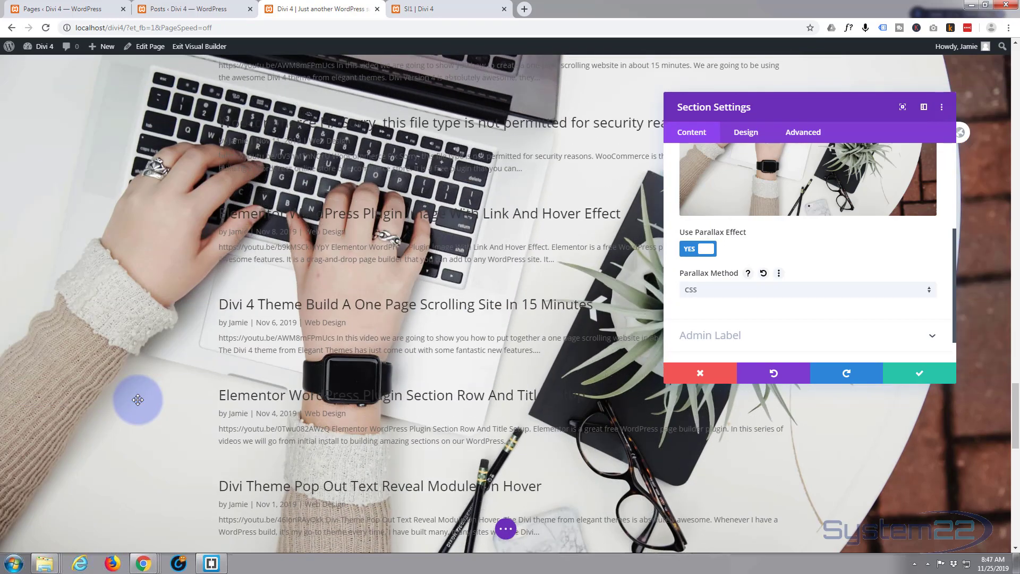
pyautogui.click(765, 296)
pyautogui.click(751, 295)
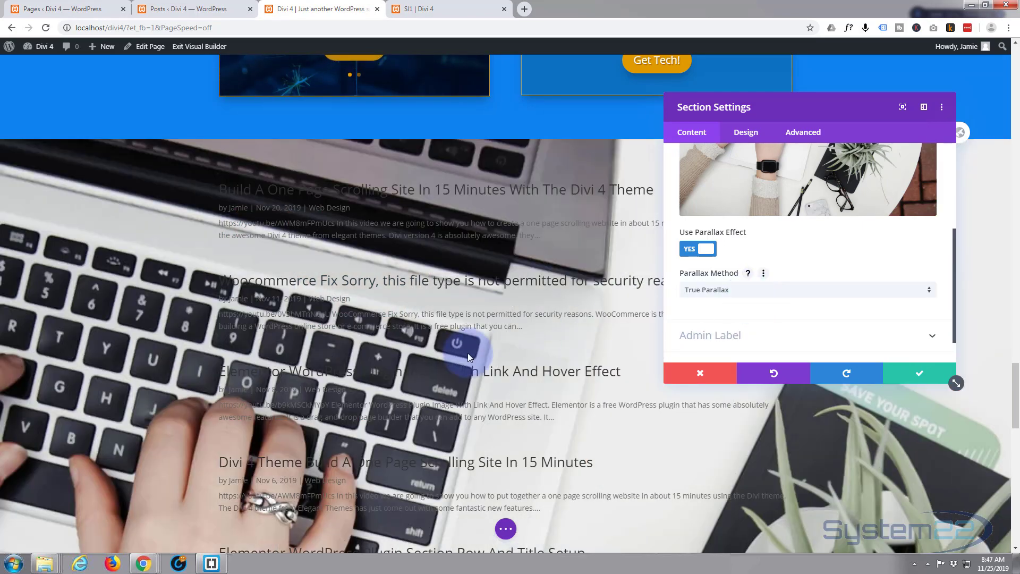
# Check the True Parallax background behind the blog posts once more and save the section settings
pyautogui.scroll(-5, 468, 353)
pyautogui.scroll(6, 468, 352)
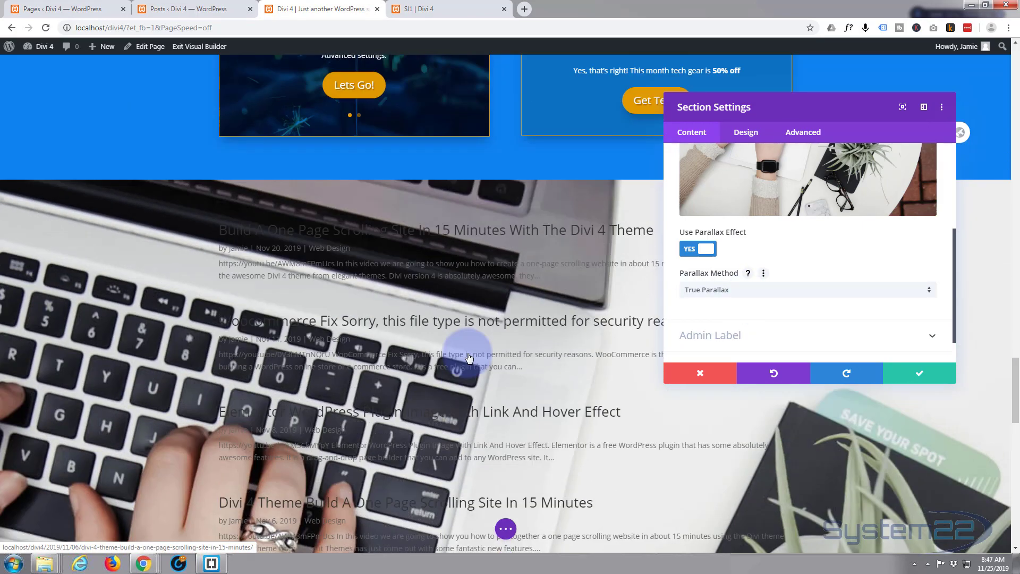
pyautogui.scroll(-1, 467, 354)
pyautogui.scroll(-1, 467, 353)
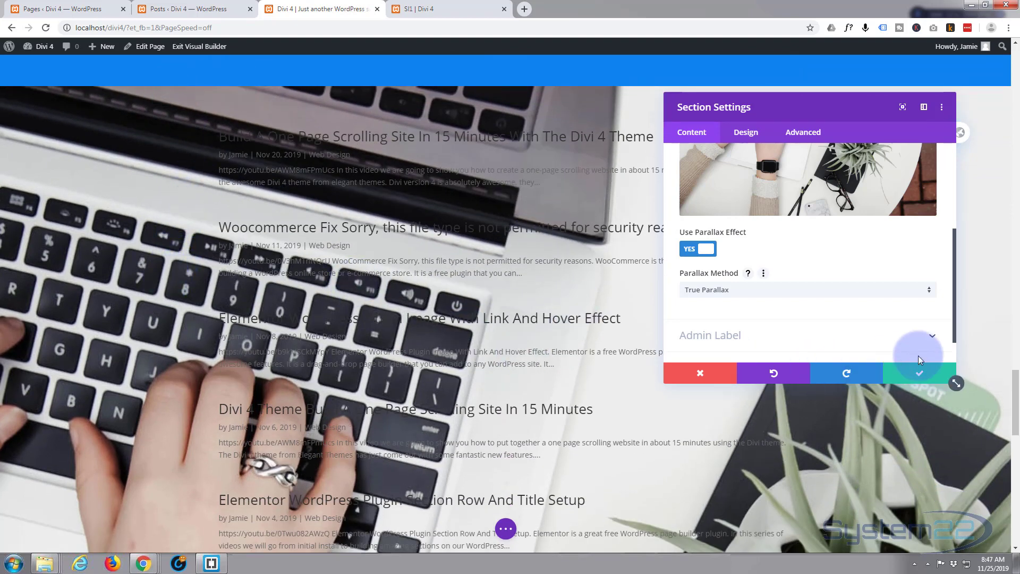
pyautogui.click(933, 376)
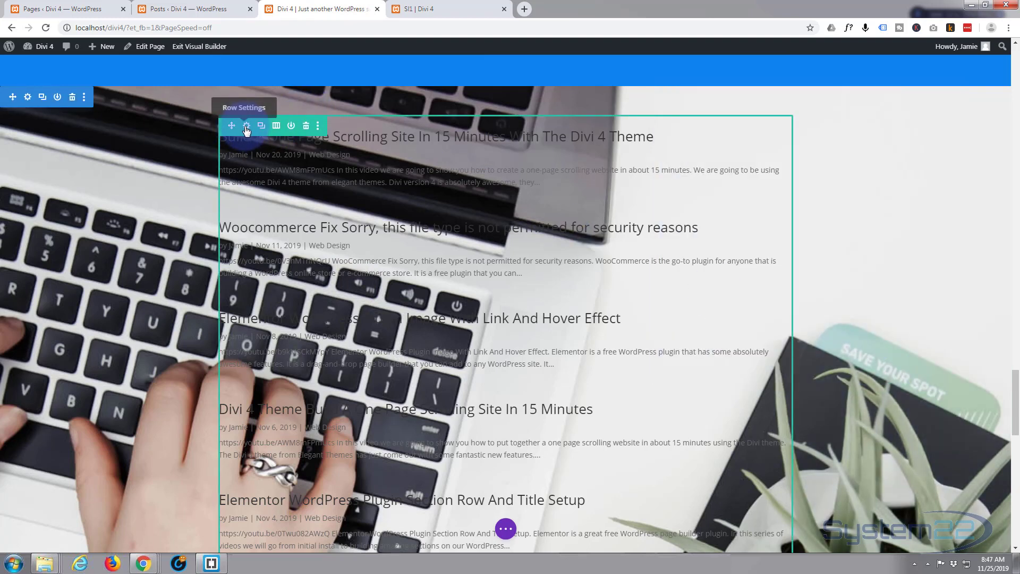
# Give the blog section's row a semi-transparent black background color of rgba(0,0,0,0.6)
pyautogui.click(246, 126)
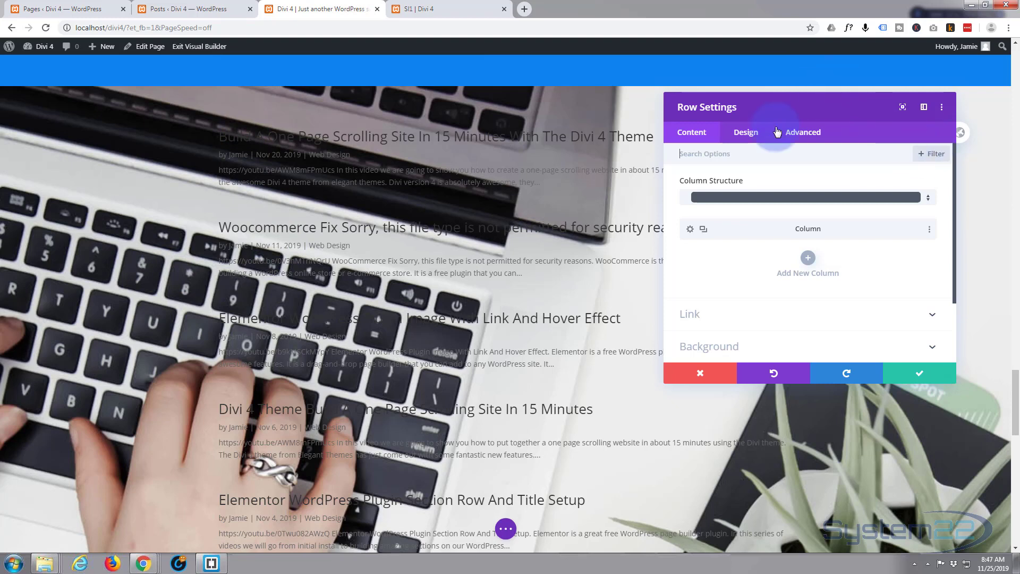
pyautogui.scroll(-1, 730, 267)
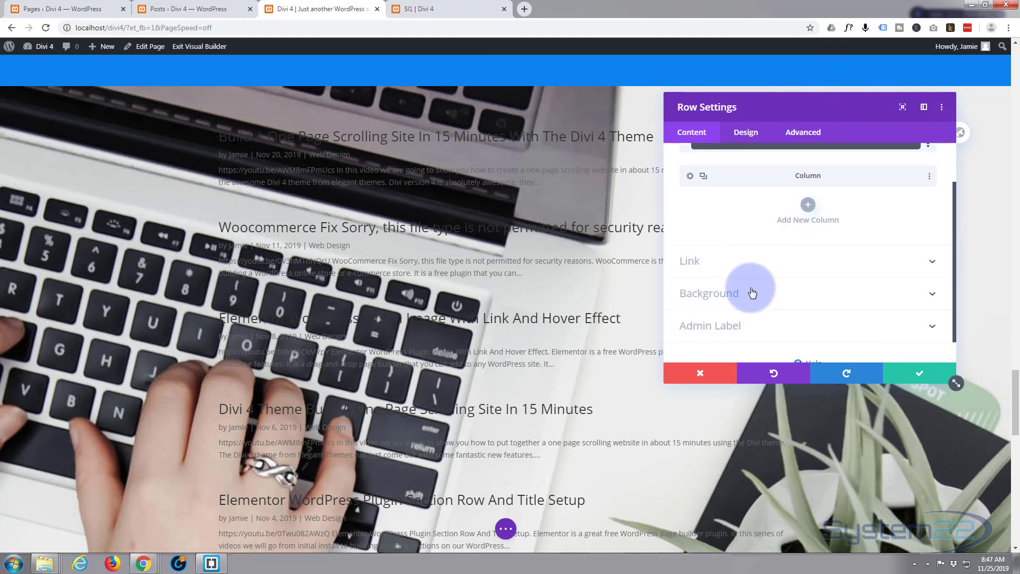
pyautogui.click(756, 291)
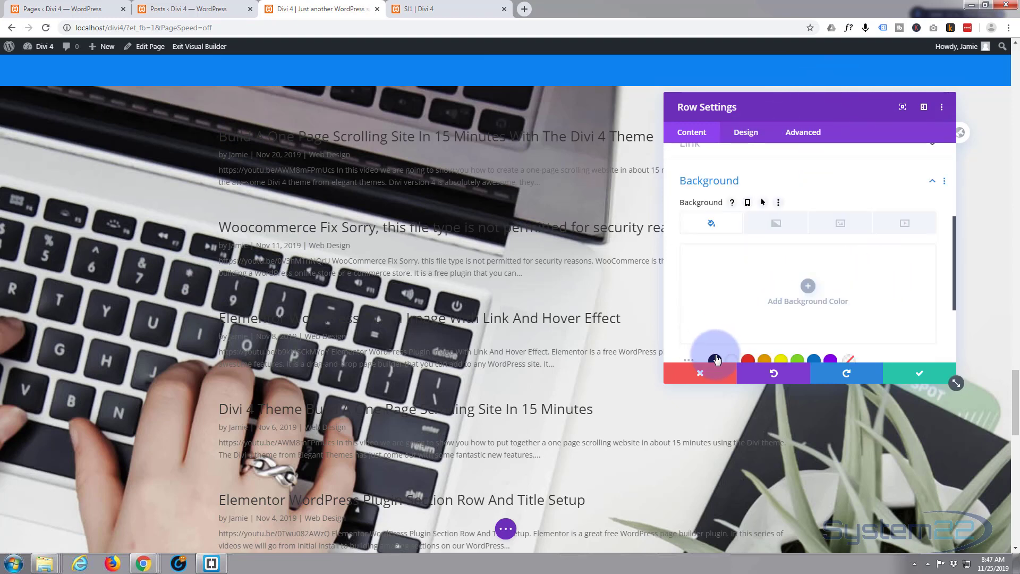
pyautogui.click(715, 359)
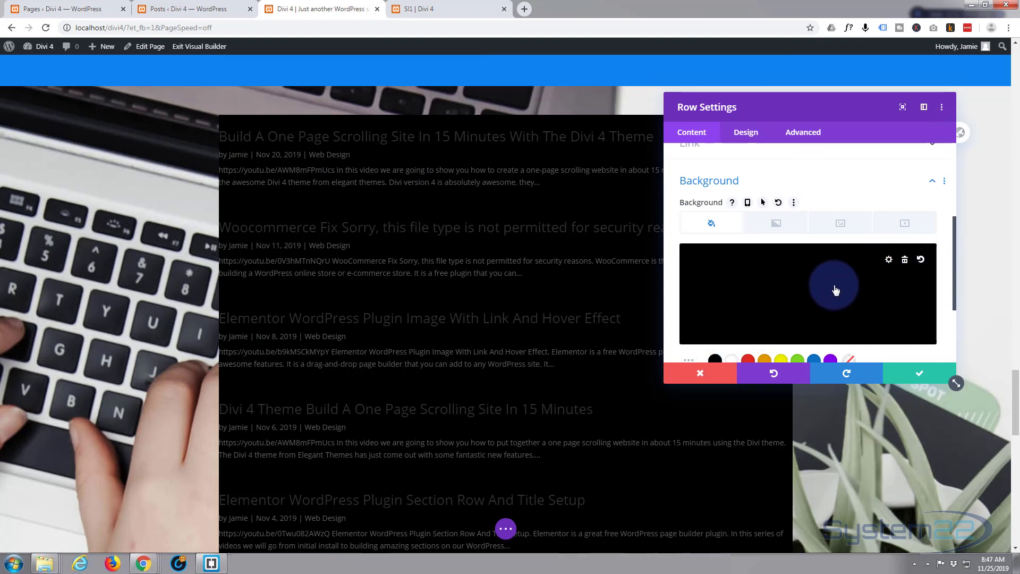
pyautogui.click(891, 288)
pyautogui.moveTo(923, 260); pyautogui.dragTo(924, 298)
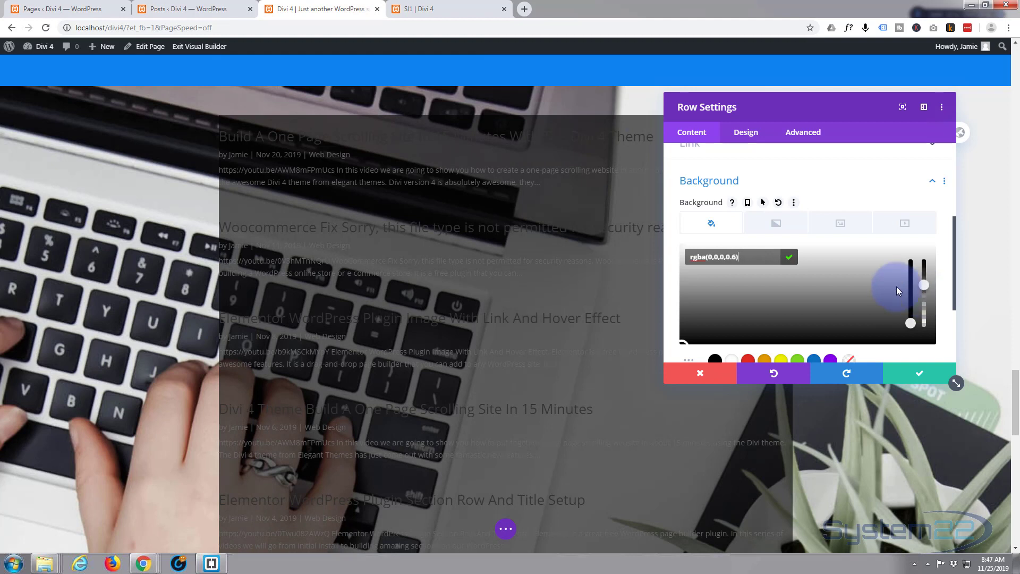
pyautogui.scroll(-2, 815, 266)
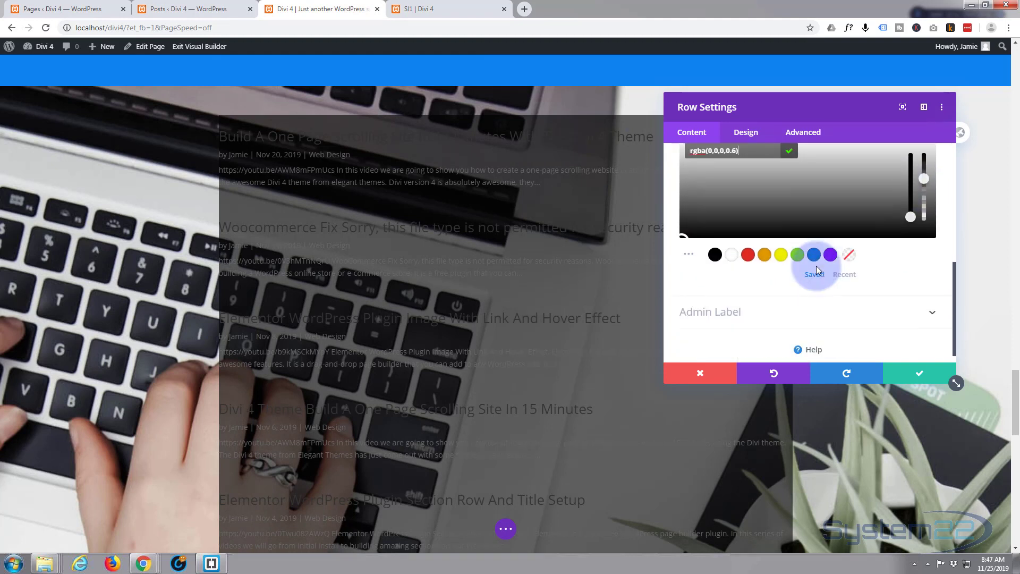
pyautogui.scroll(2, 817, 269)
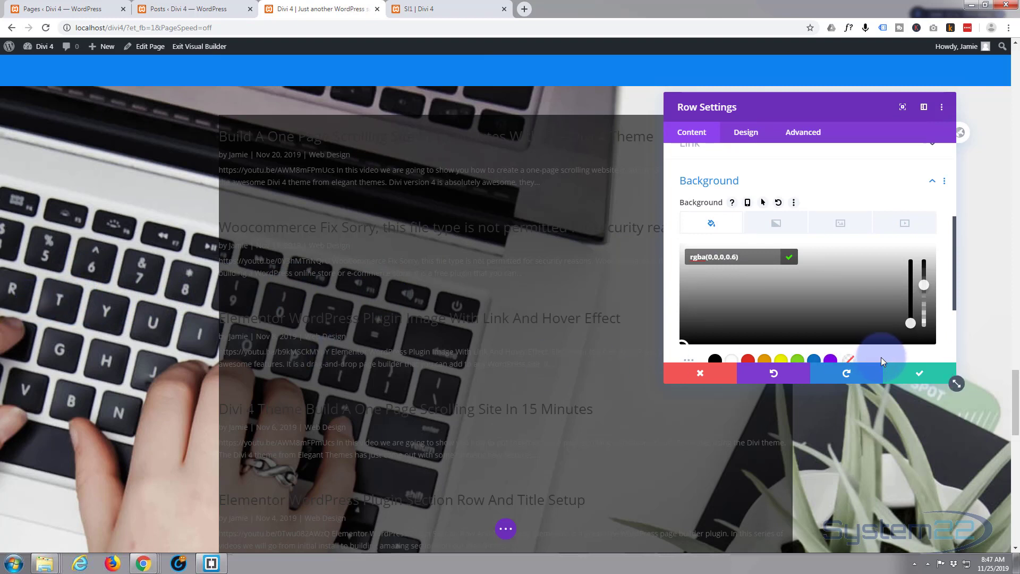
# Set the blog row's width and max width to 100%, check the overlay across the section, and save the row settings
pyautogui.click(743, 133)
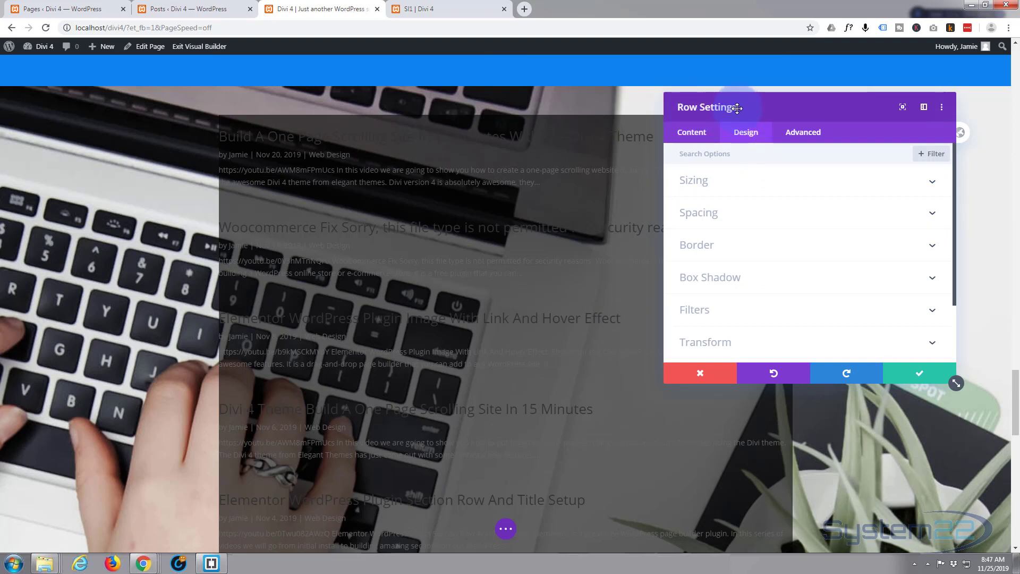
pyautogui.click(765, 190)
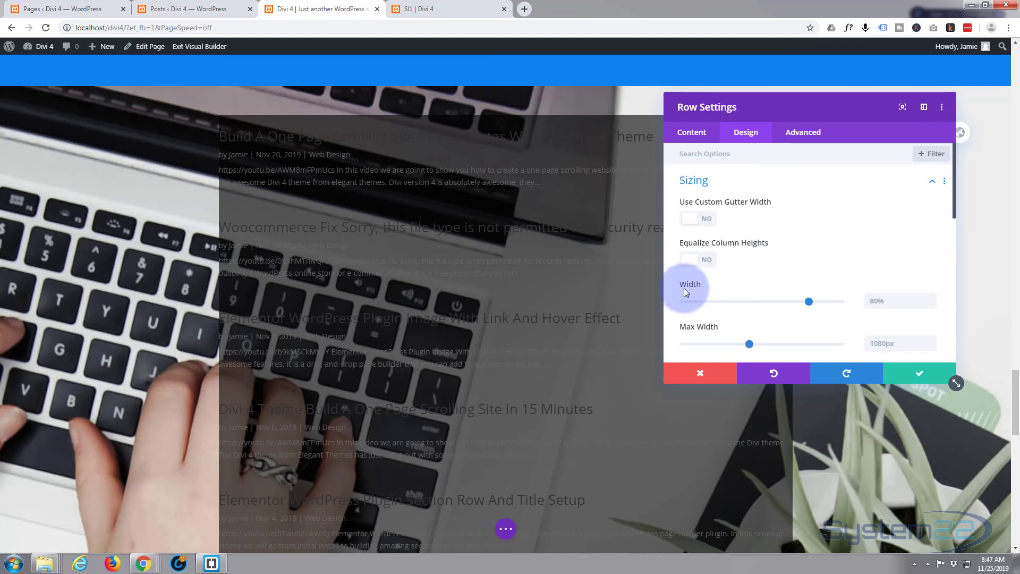
pyautogui.moveTo(822, 302); pyautogui.dragTo(893, 301)
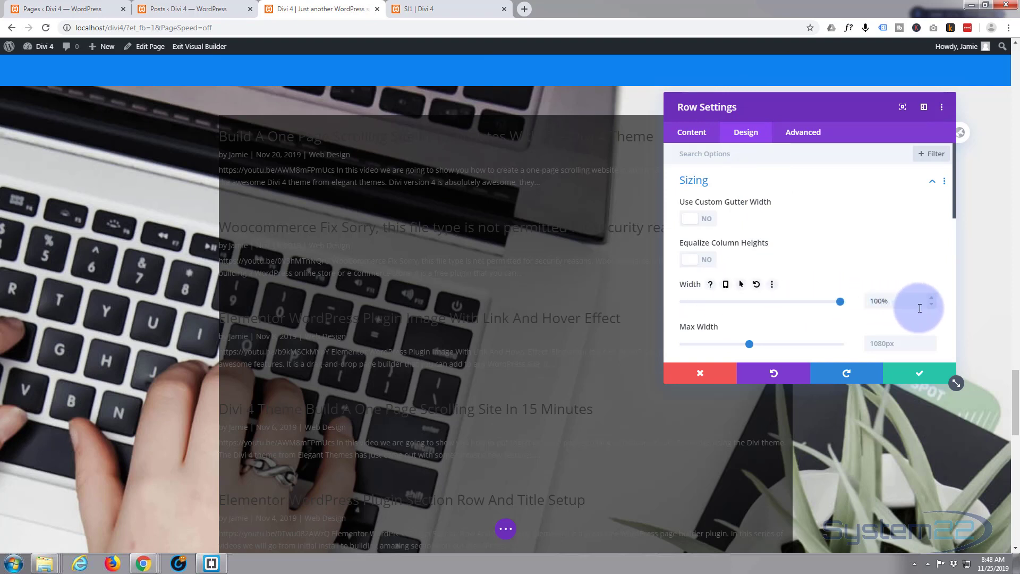
pyautogui.moveTo(895, 300); pyautogui.dragTo(848, 303)
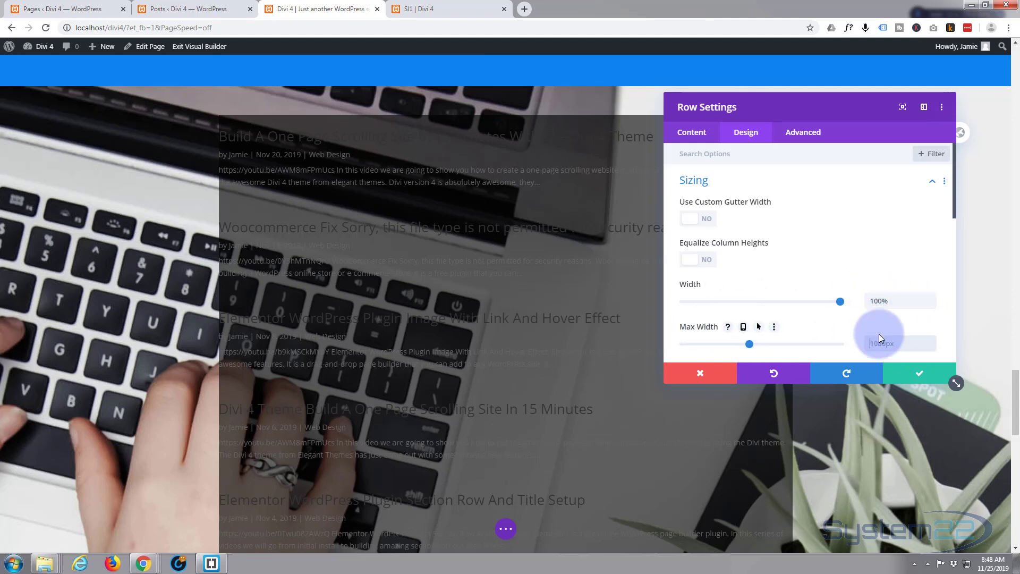
pyautogui.write('100%')
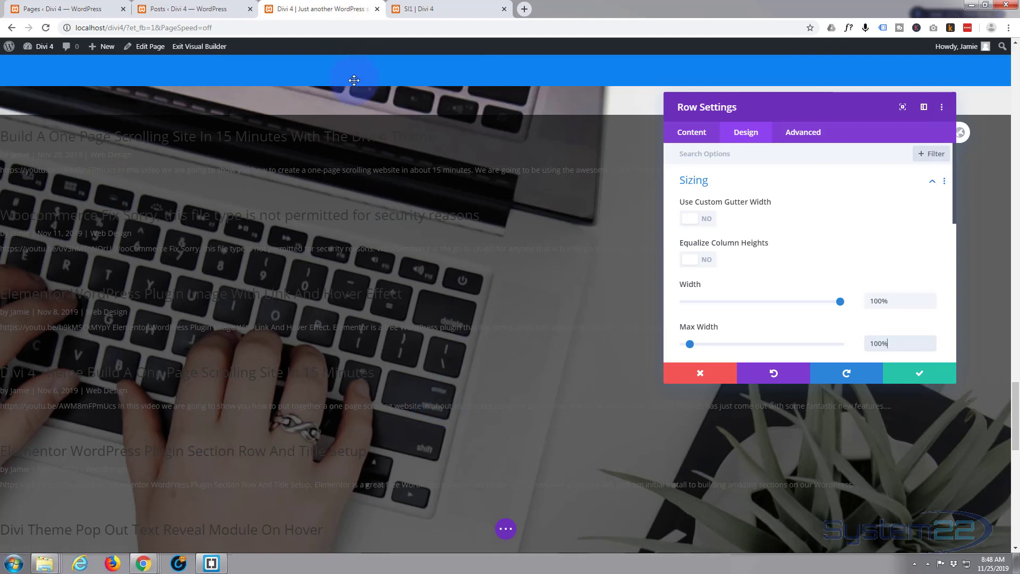
pyautogui.scroll(-10, 354, 106)
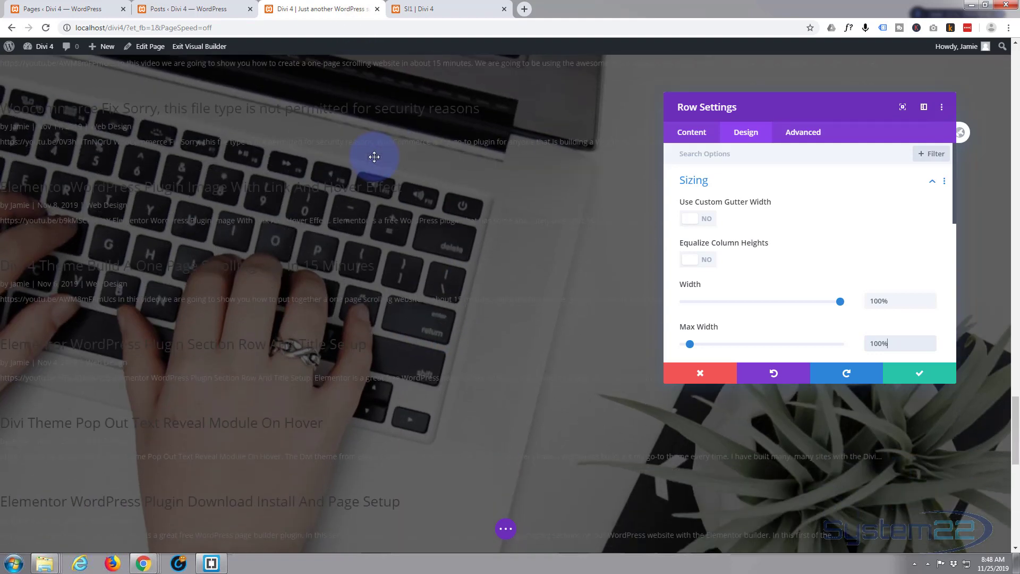
pyautogui.scroll(-3, 380, 150)
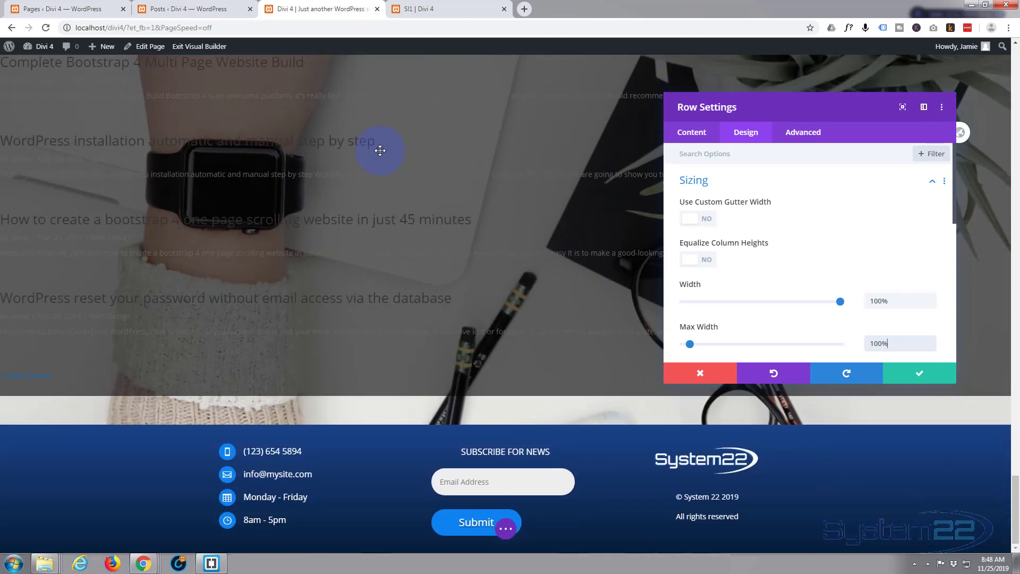
pyautogui.scroll(4, 380, 150)
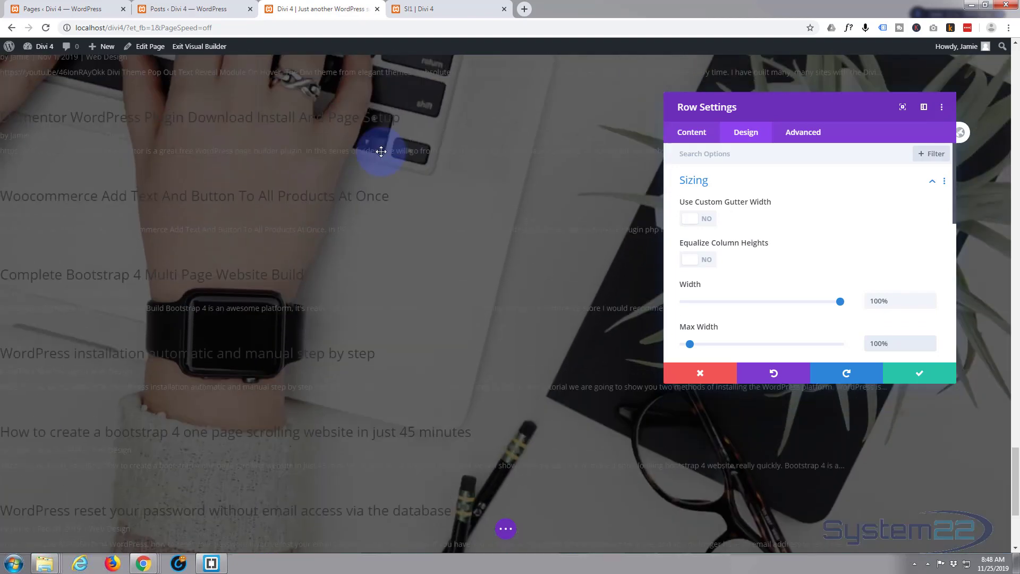
pyautogui.scroll(2, 381, 153)
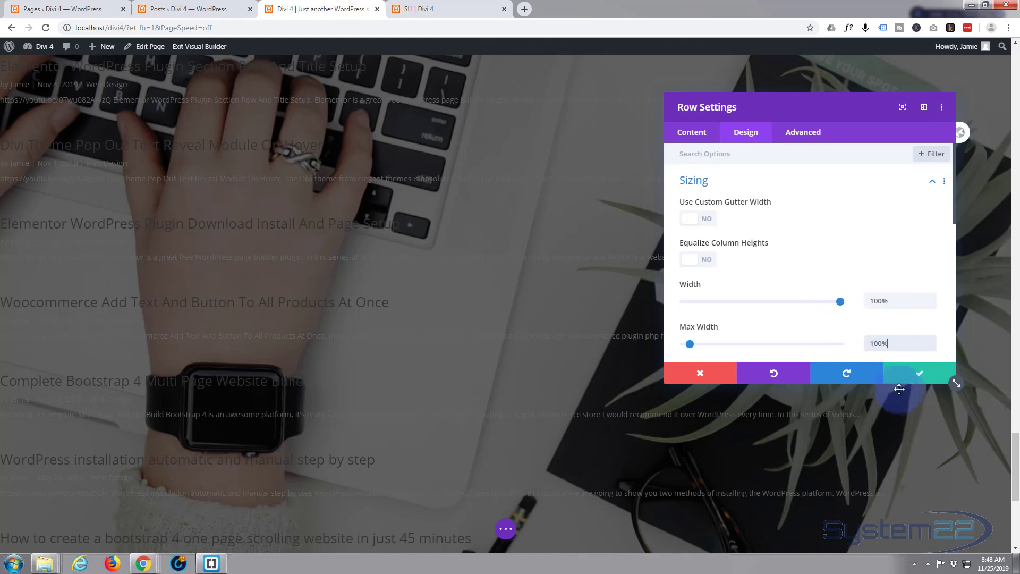
pyautogui.click(917, 375)
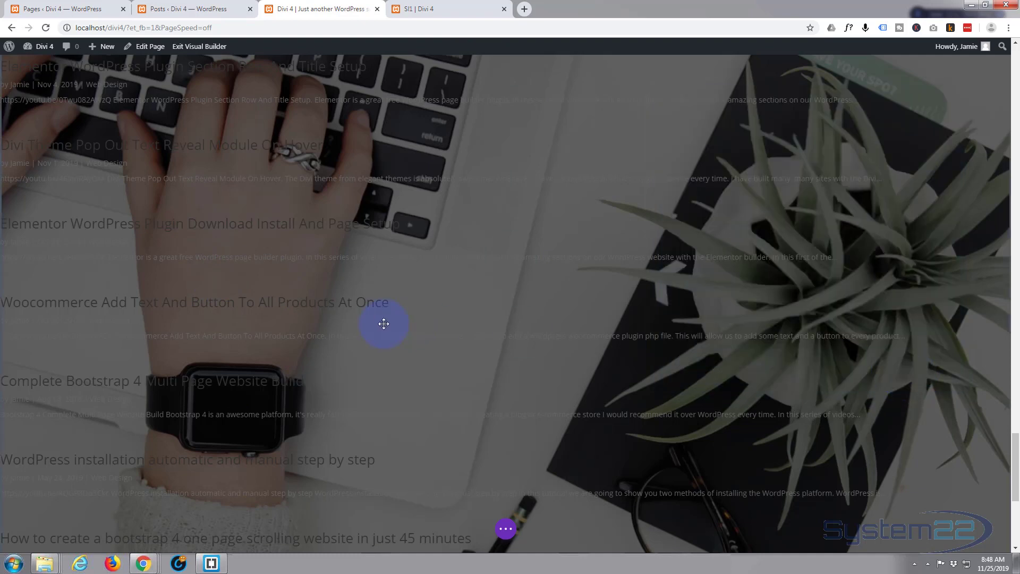
# Set the blog module's text color to Light, try centered text alignment, and align the text left
pyautogui.scroll(8, 387, 323)
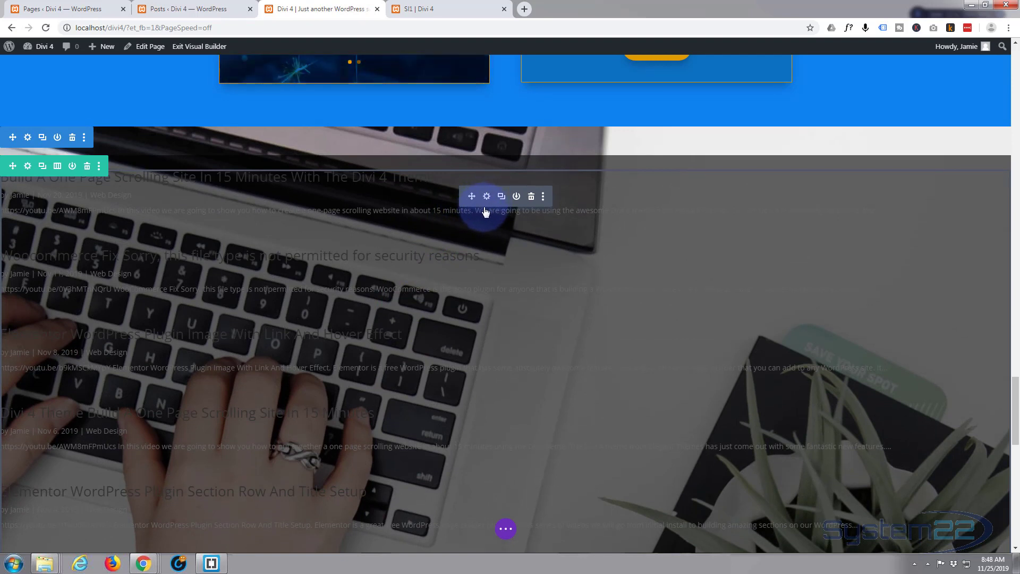
pyautogui.click(486, 196)
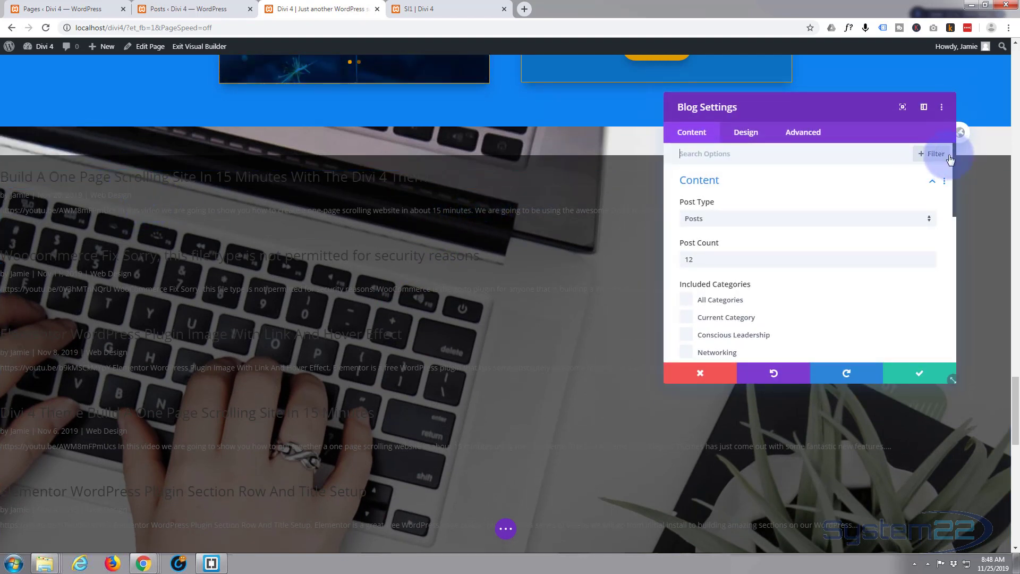
pyautogui.click(753, 136)
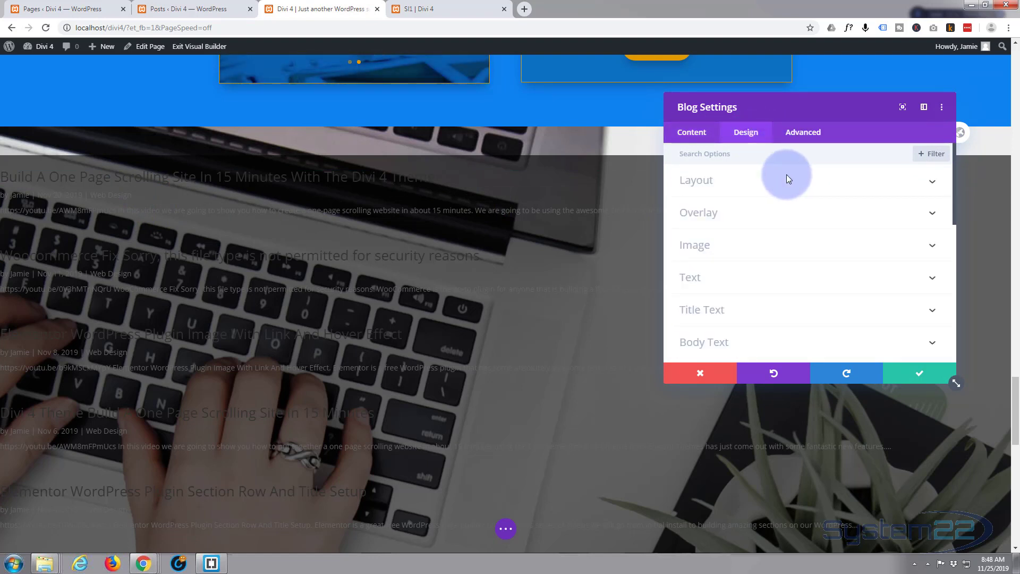
pyautogui.click(931, 181)
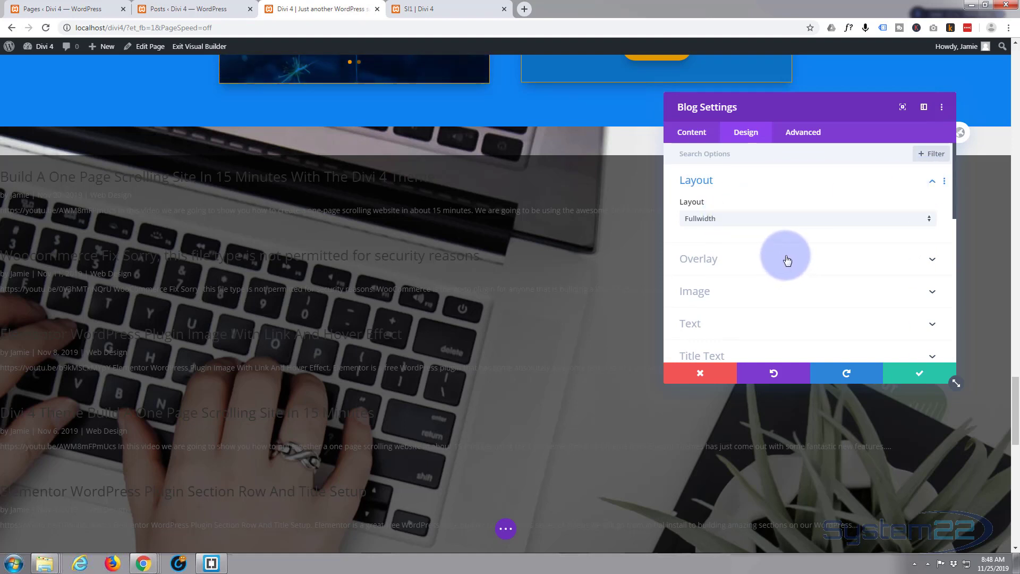
pyautogui.scroll(-1, 787, 261)
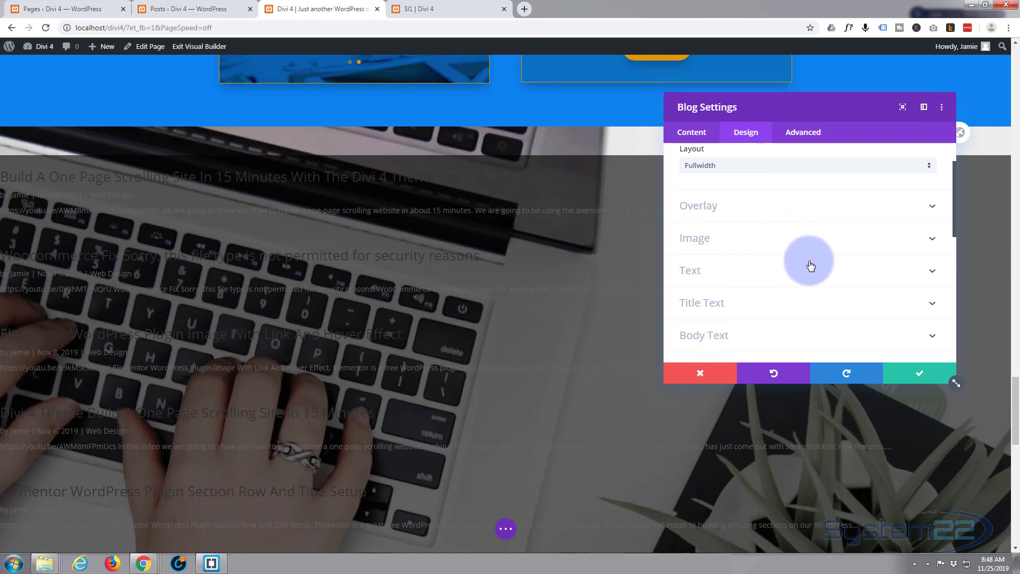
pyautogui.click(759, 277)
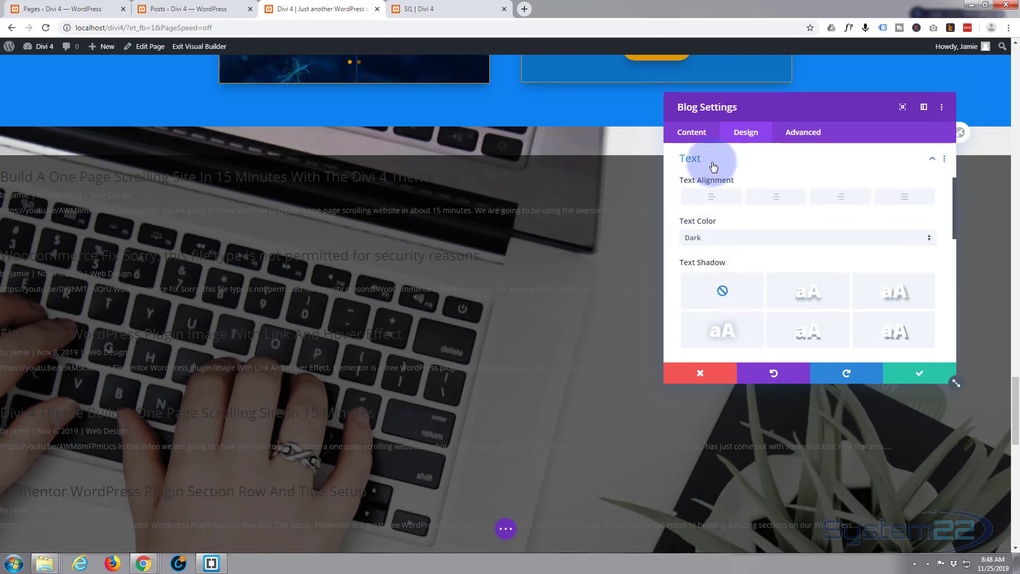
pyautogui.click(721, 243)
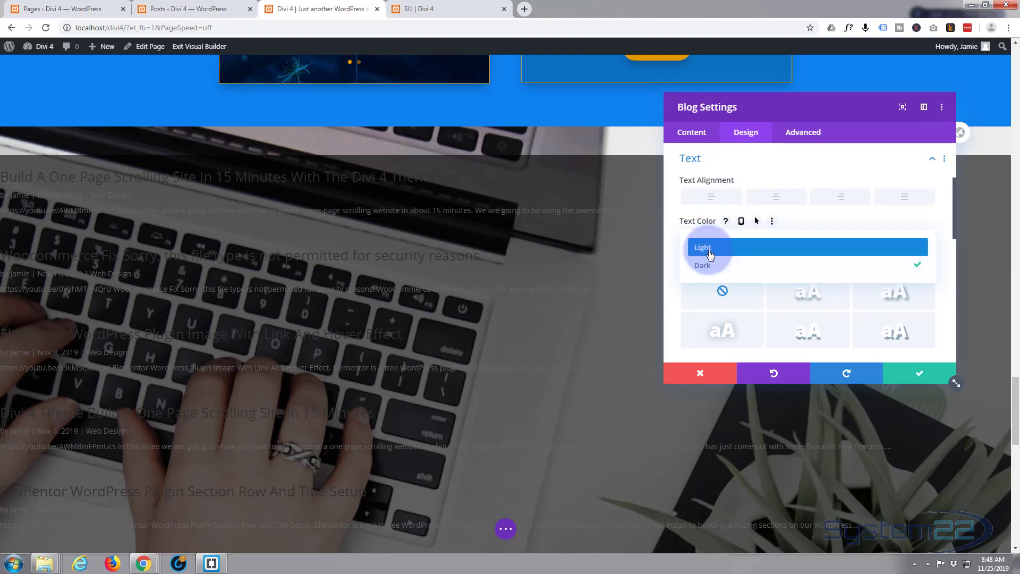
pyautogui.click(709, 248)
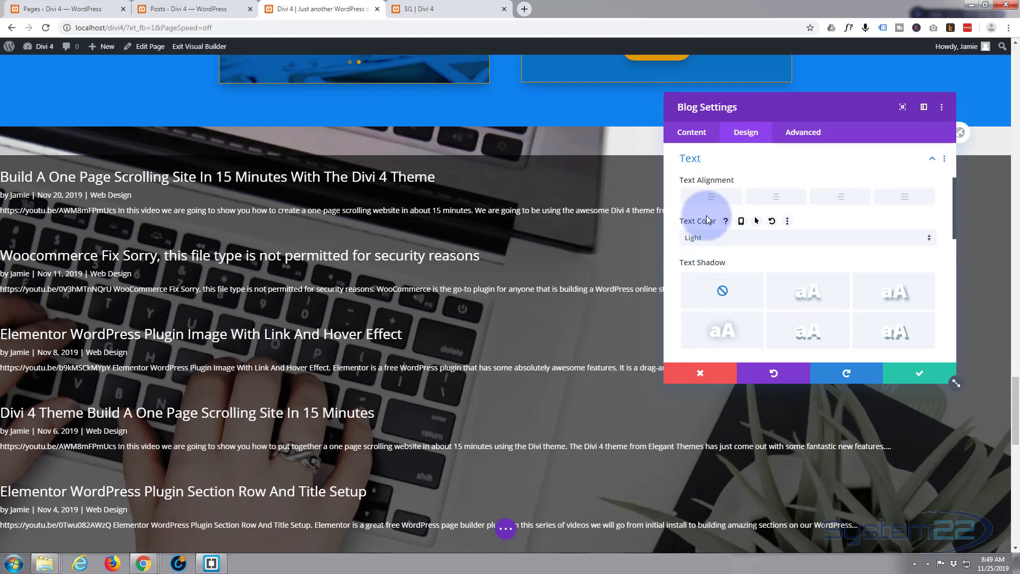
pyautogui.click(776, 198)
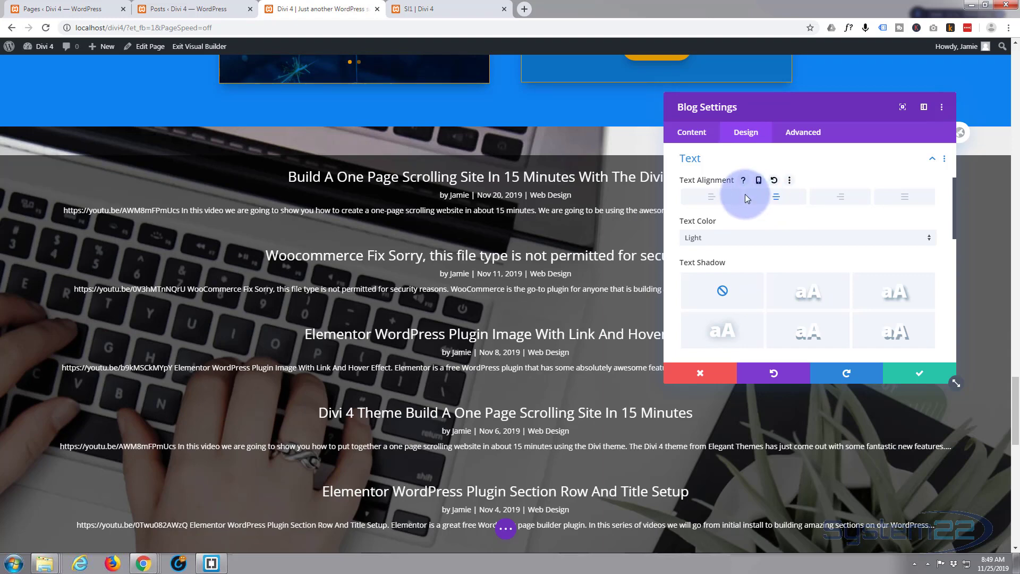
pyautogui.click(710, 200)
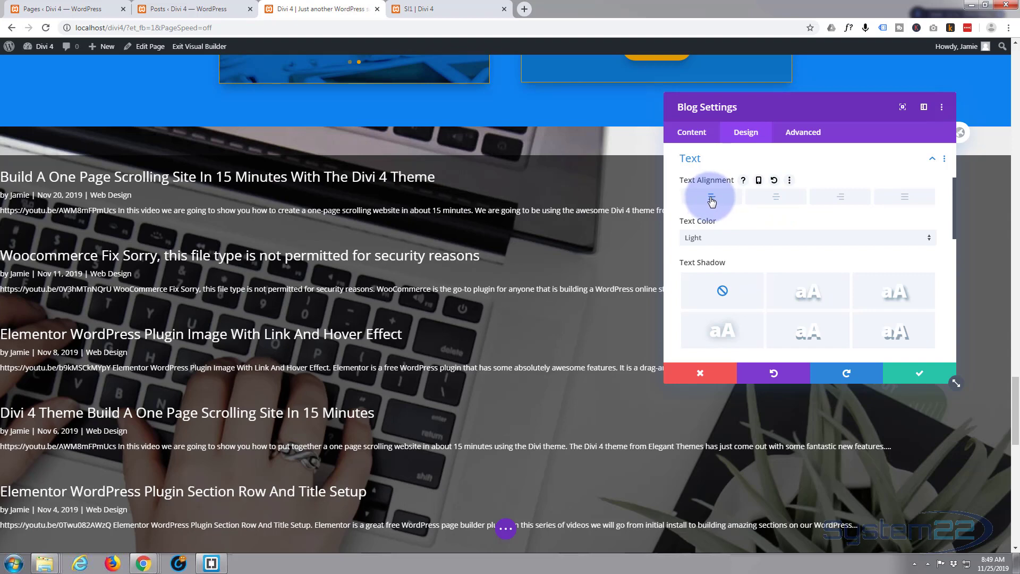
# Color the post titles blue #0c71c3 and apply the title text shadow preset with 0.08em blur strength
pyautogui.scroll(-3, 798, 207)
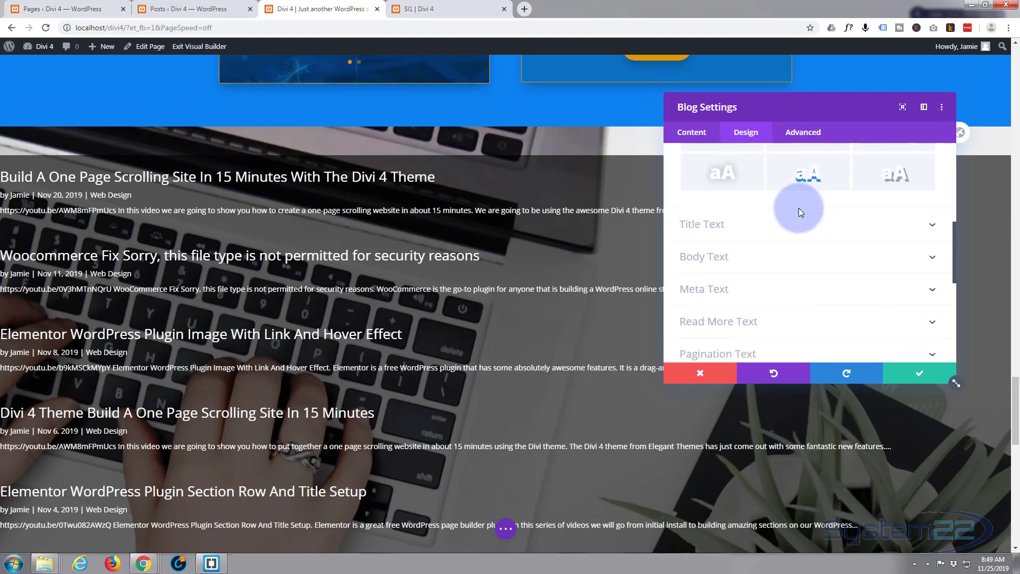
pyautogui.click(774, 228)
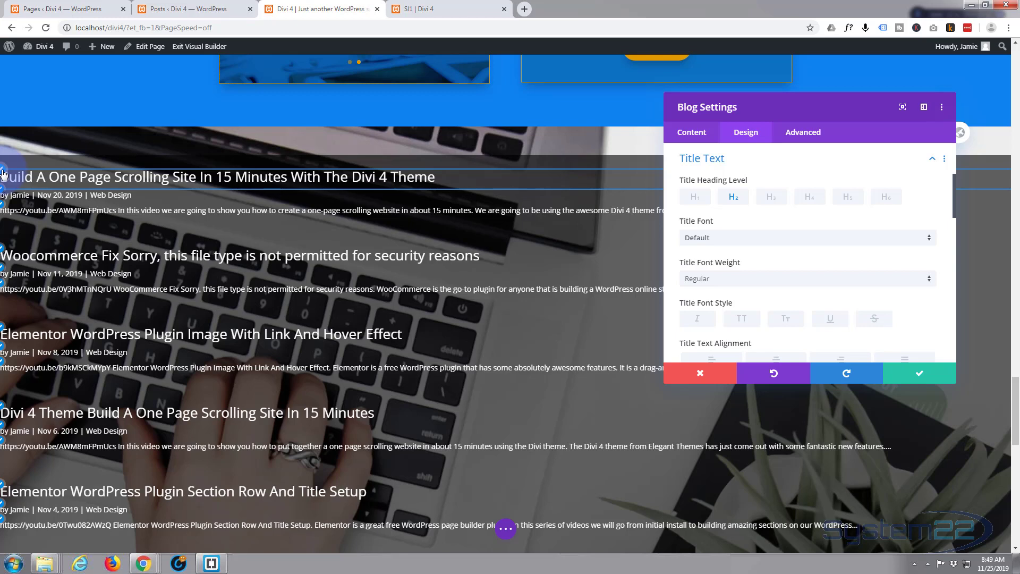
pyautogui.scroll(-3, 773, 226)
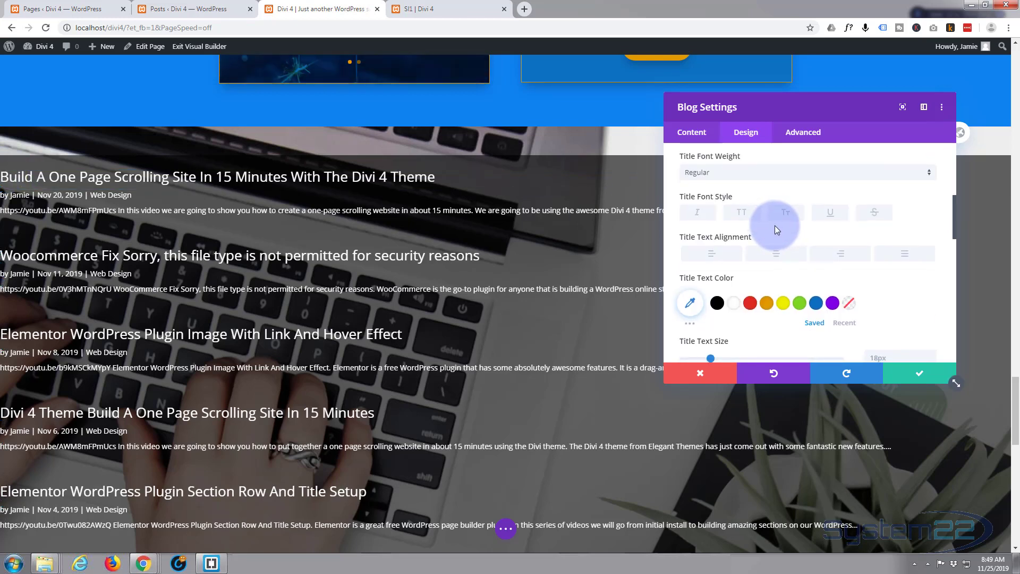
pyautogui.click(817, 250)
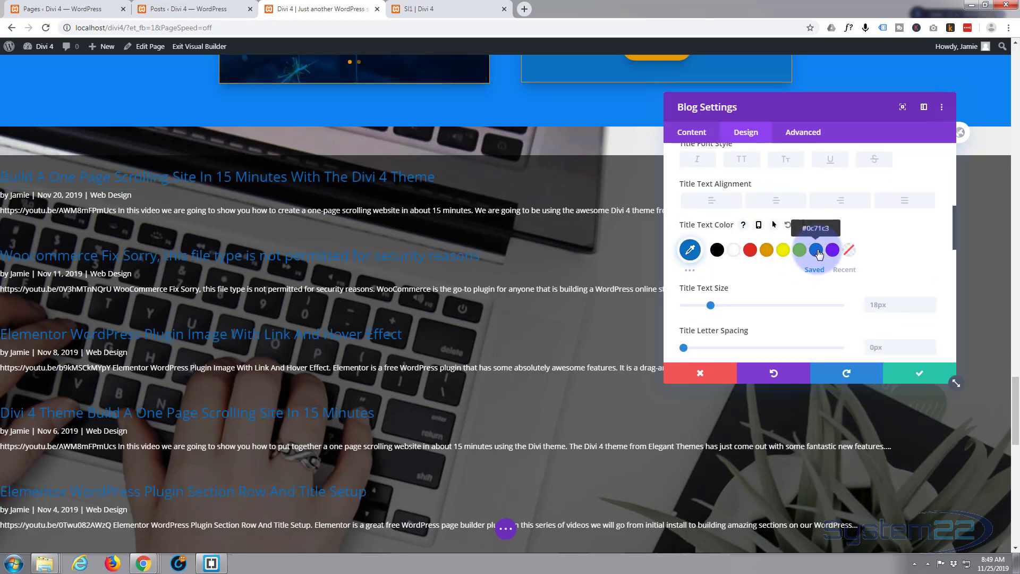
pyautogui.scroll(-2, 825, 262)
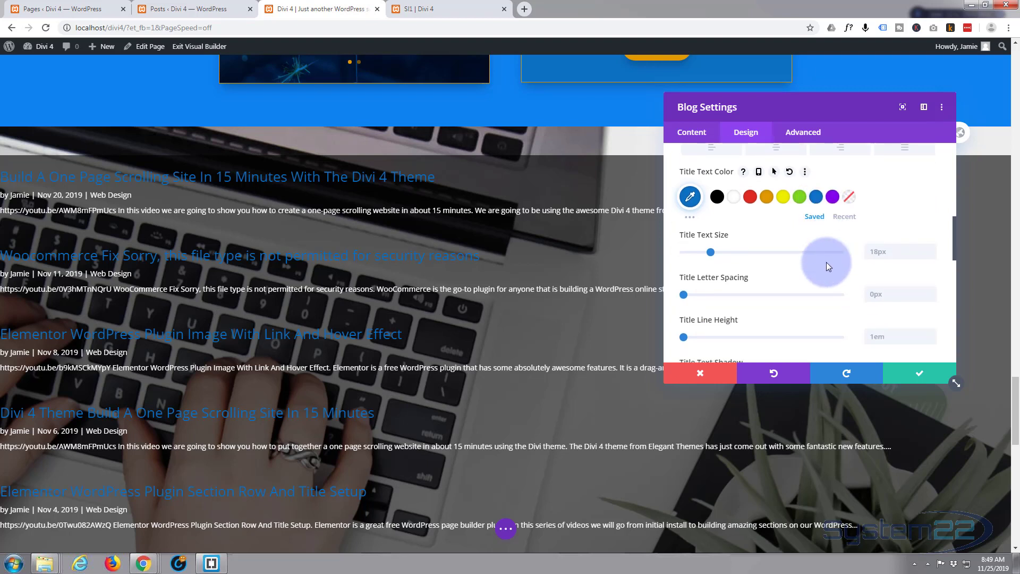
pyautogui.scroll(-1, 826, 260)
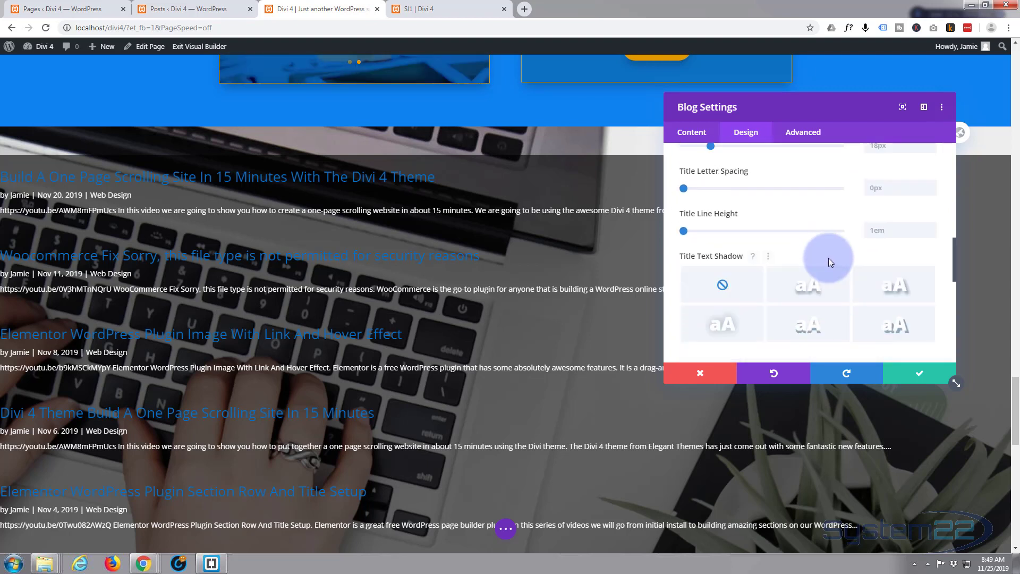
pyautogui.click(907, 290)
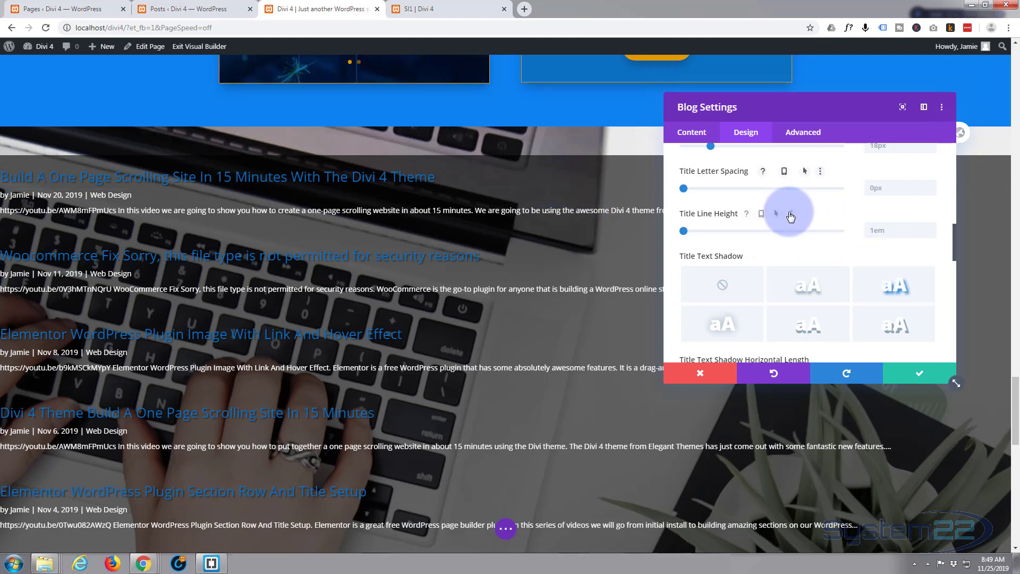
# Set the blog posts' meta text color to orange #e09900 and its font weight to Semi Bold
pyautogui.scroll(-5, 732, 189)
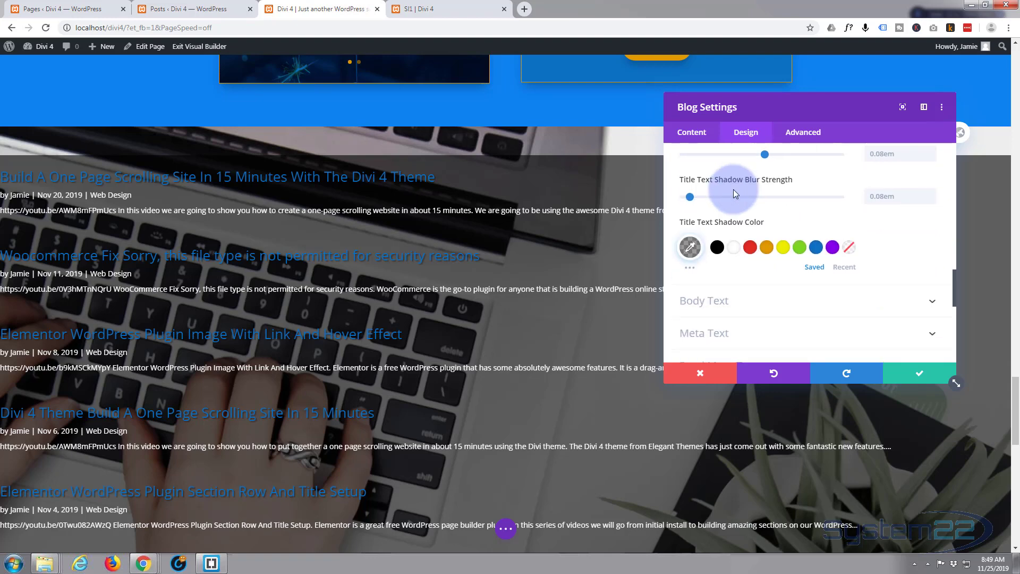
pyautogui.scroll(-4, 733, 192)
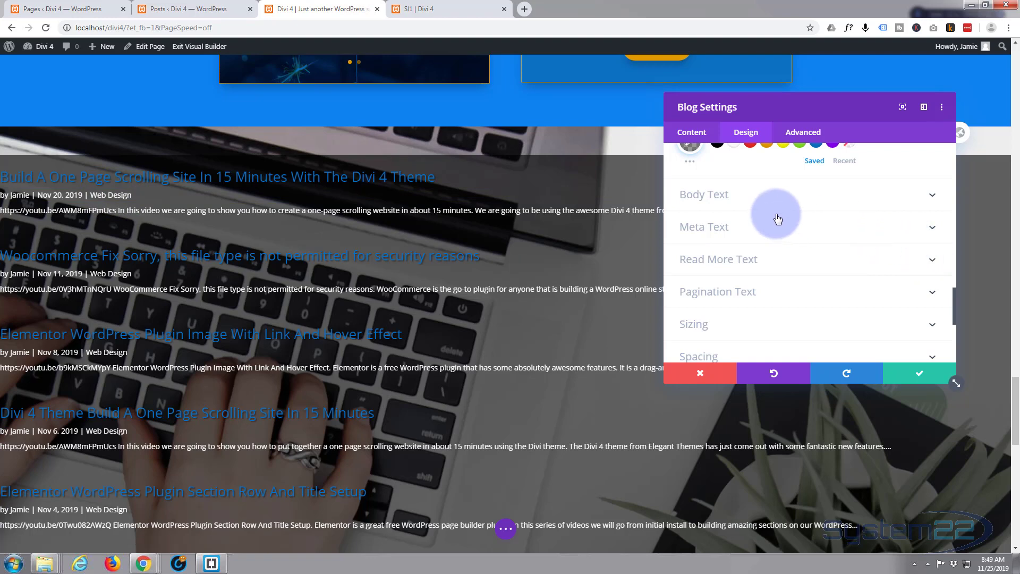
pyautogui.click(789, 228)
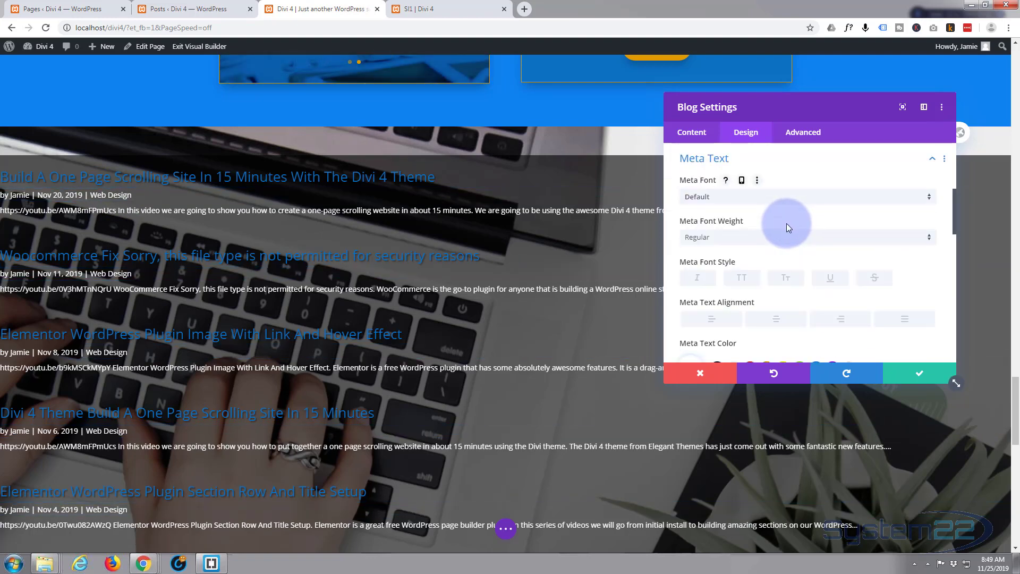
pyautogui.scroll(-1, 805, 216)
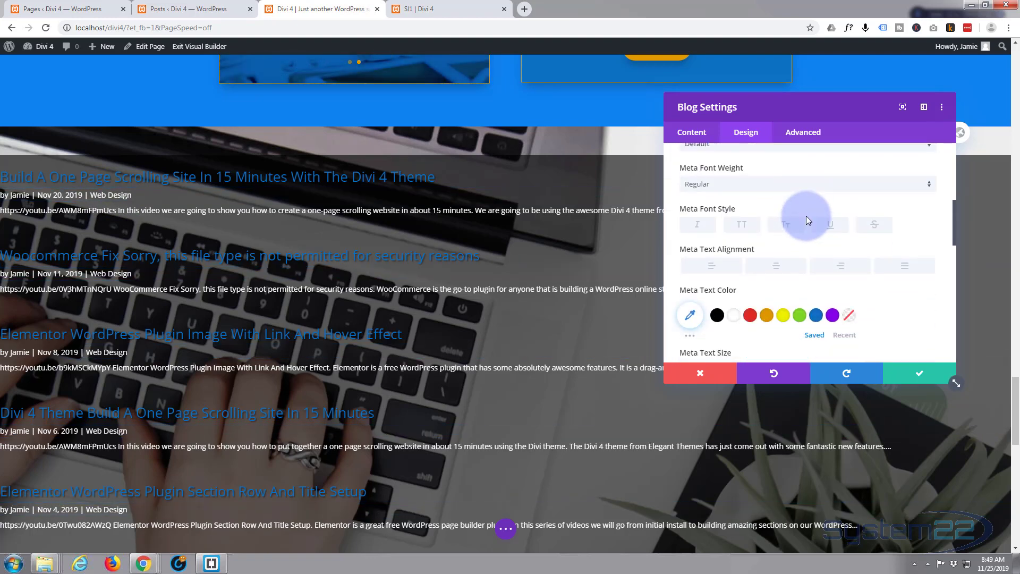
pyautogui.click(767, 317)
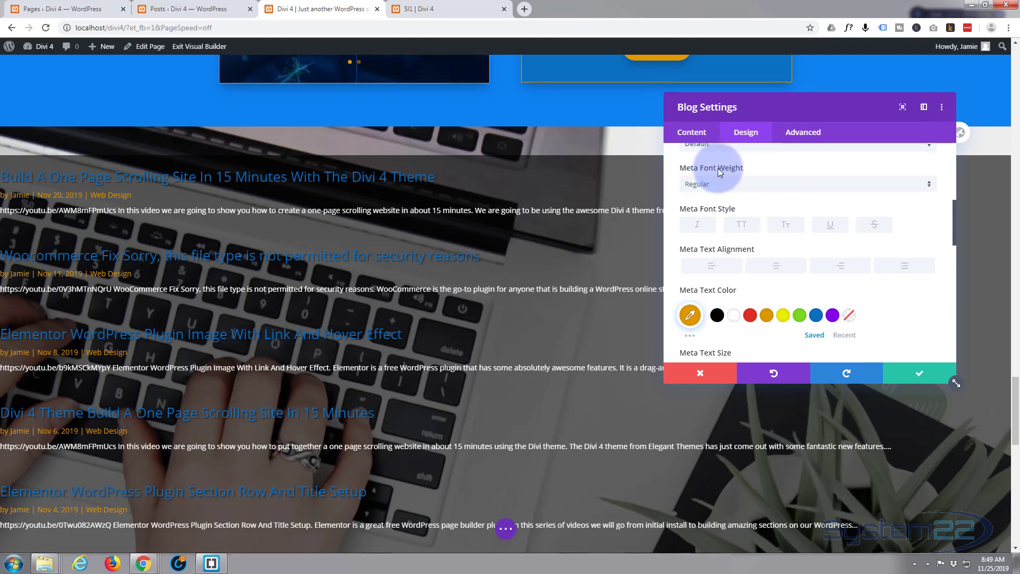
pyautogui.click(731, 184)
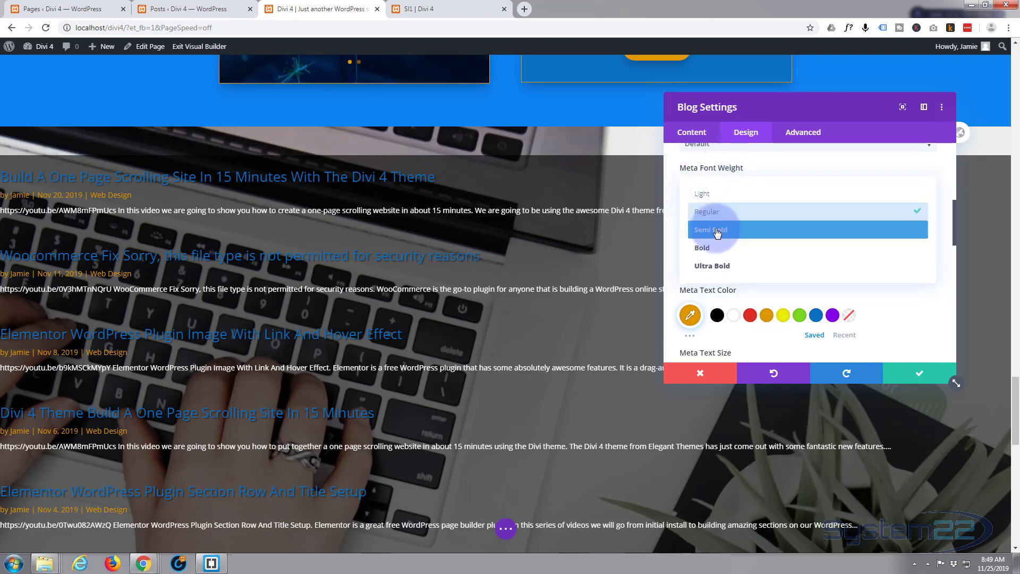
pyautogui.click(717, 229)
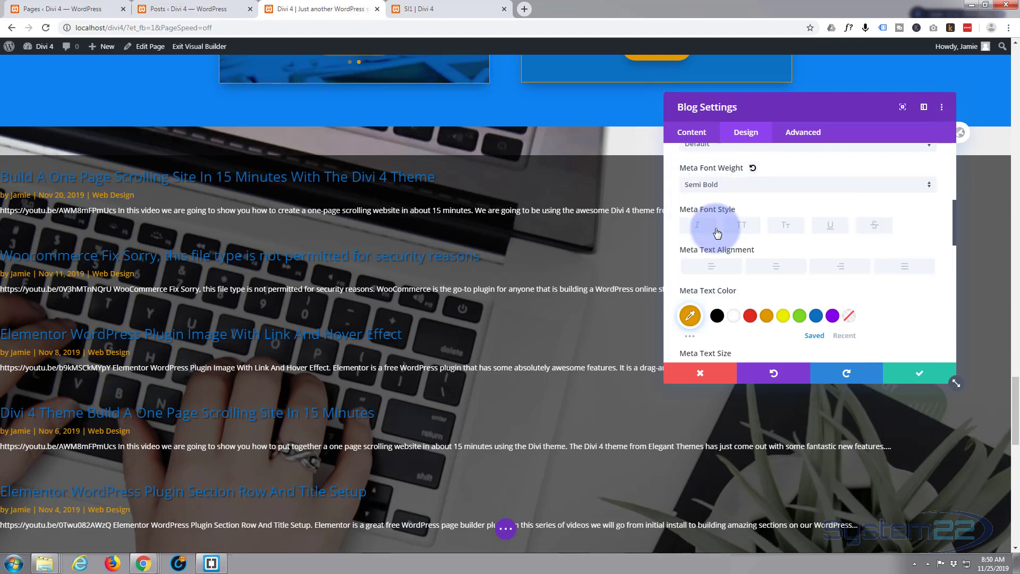
# Set the Read More text to orange #e09900 with Semi Bold weight and save the blog module's settings
pyautogui.scroll(-3, 817, 222)
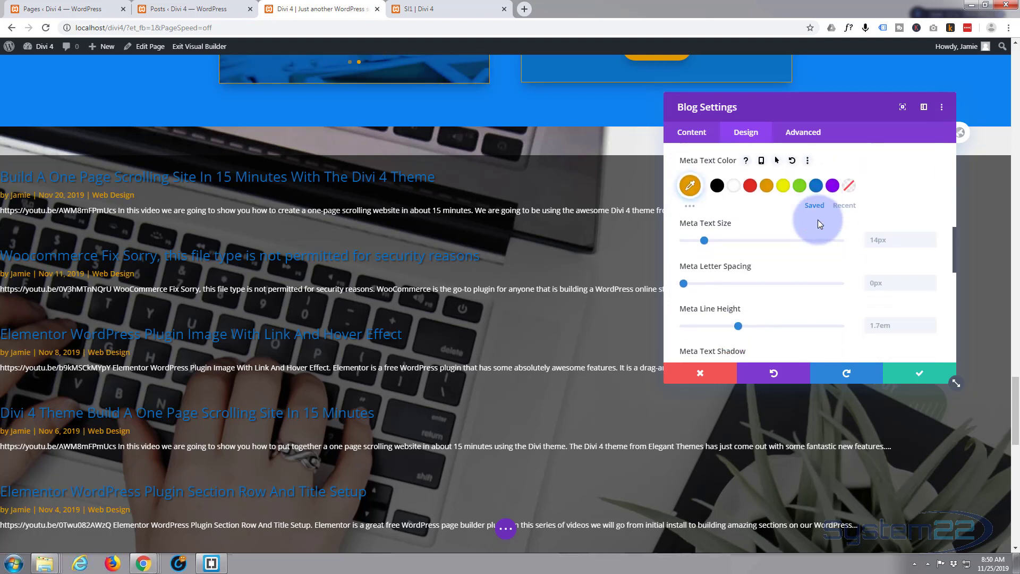
pyautogui.scroll(-5, 815, 221)
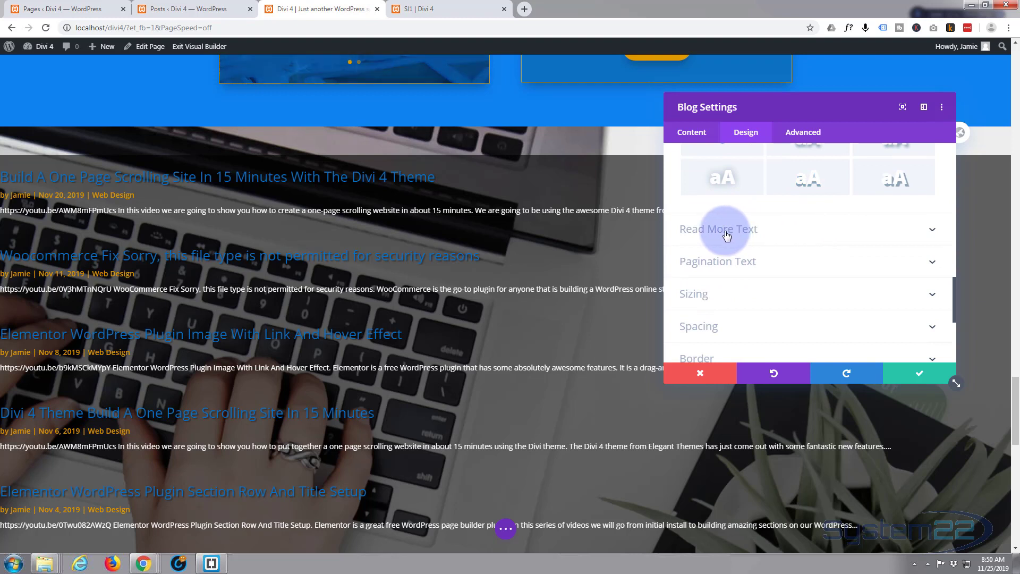
pyautogui.click(734, 235)
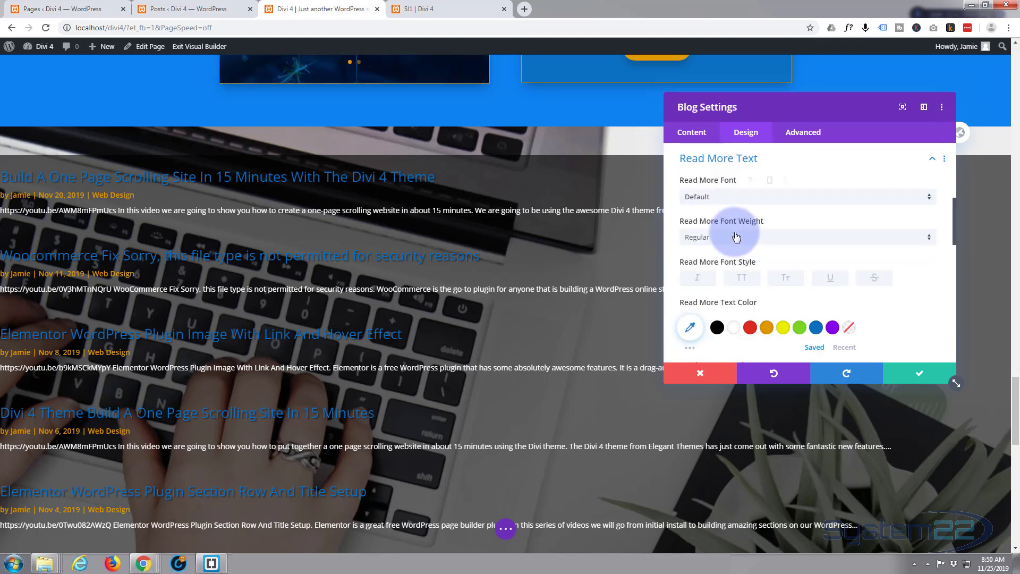
pyautogui.scroll(-2, 813, 290)
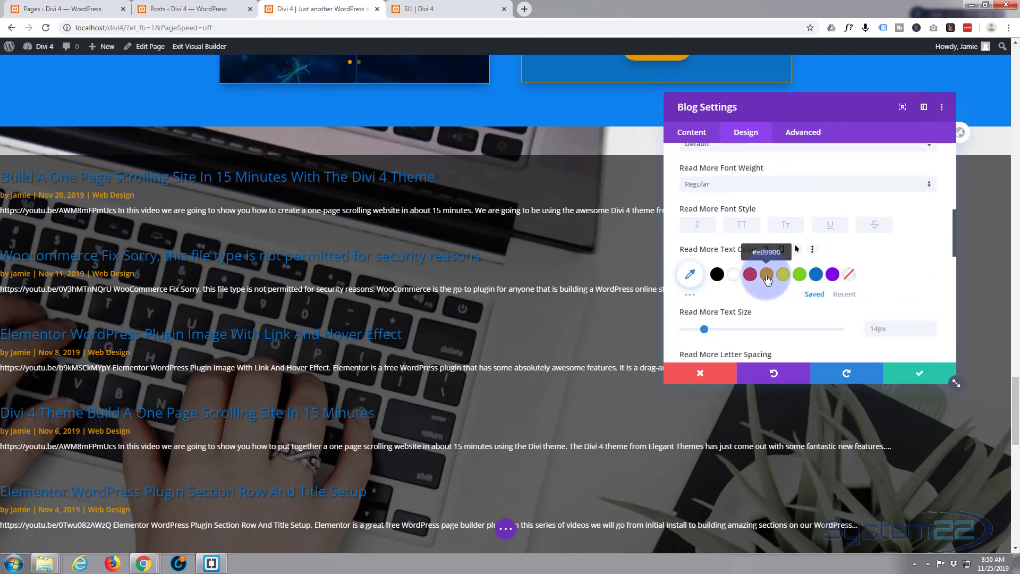
pyautogui.click(749, 184)
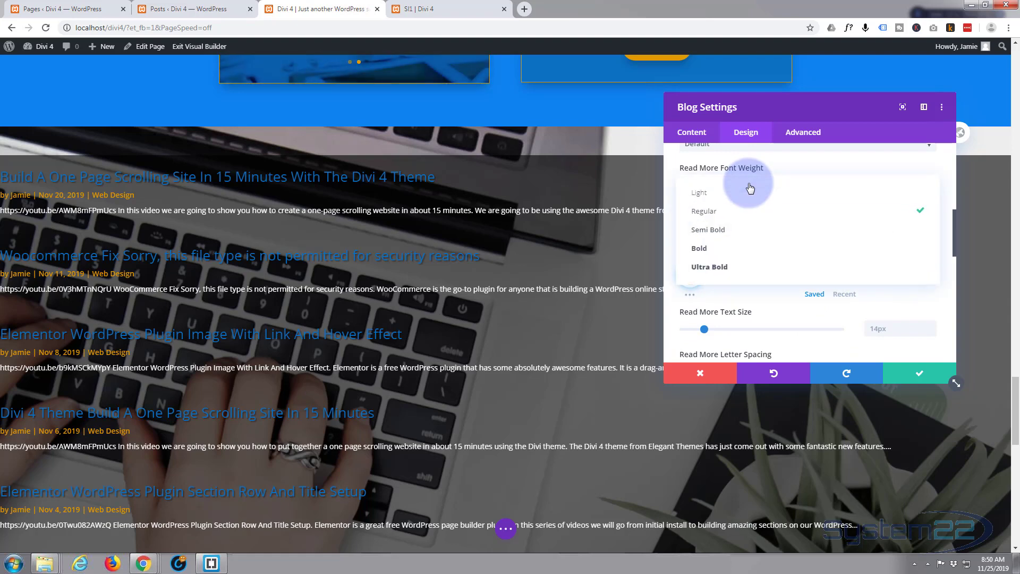
pyautogui.click(730, 224)
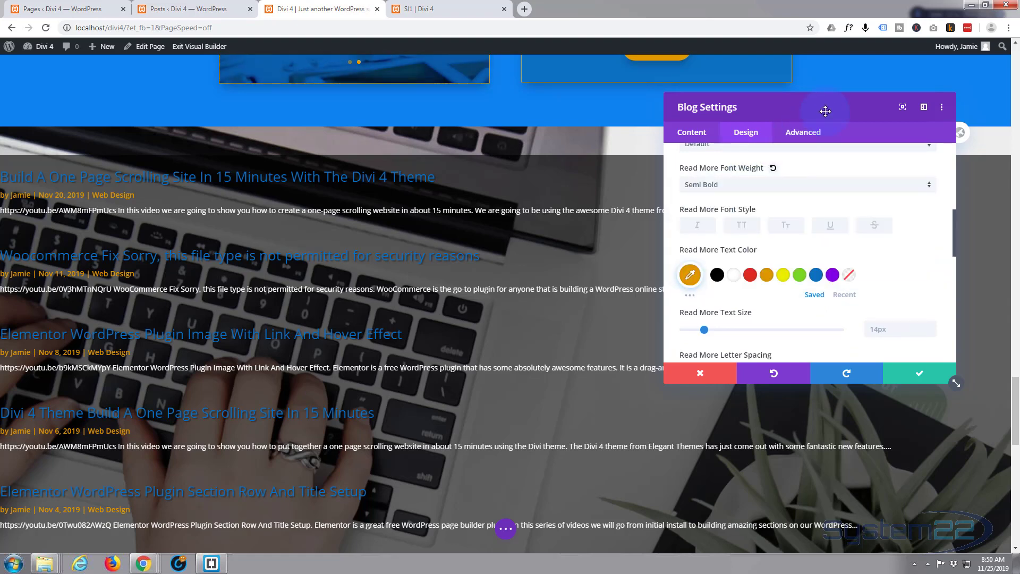
pyautogui.moveTo(824, 110); pyautogui.dragTo(776, 140)
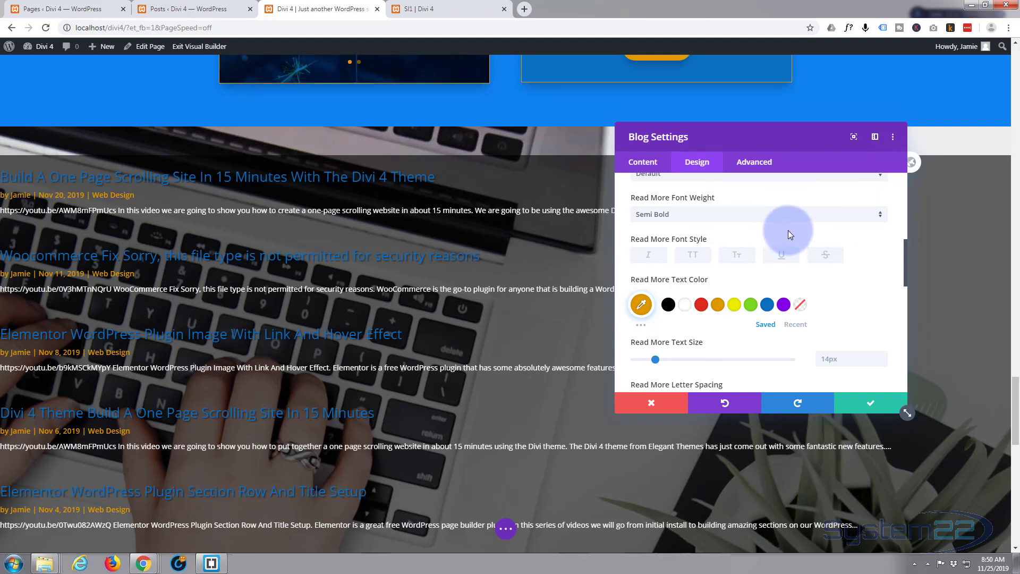
pyautogui.click(869, 407)
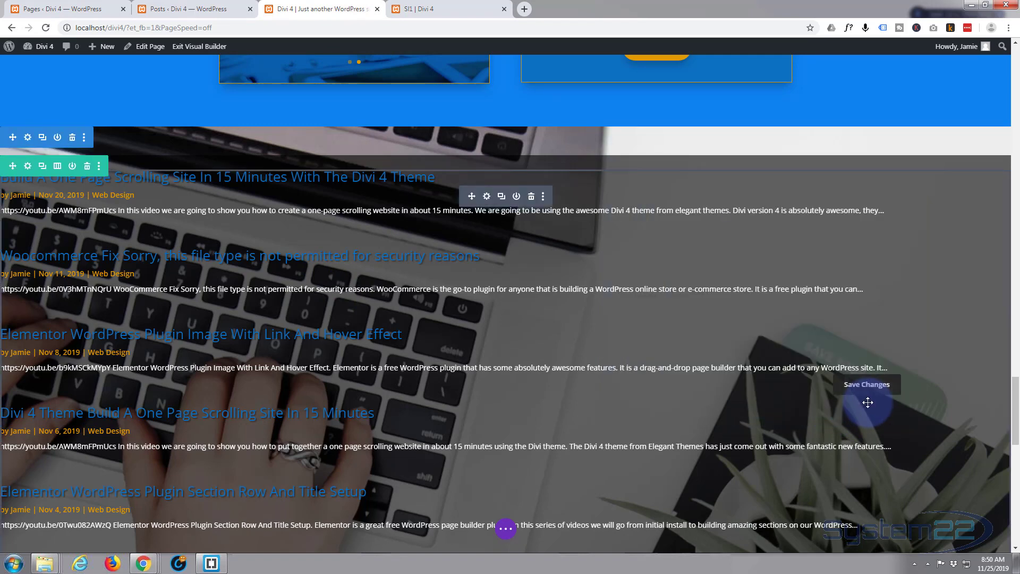
# Change the blog row's layout to three columns of one-fifth, three-fifths and one-fifth width
pyautogui.scroll(2, 196, 313)
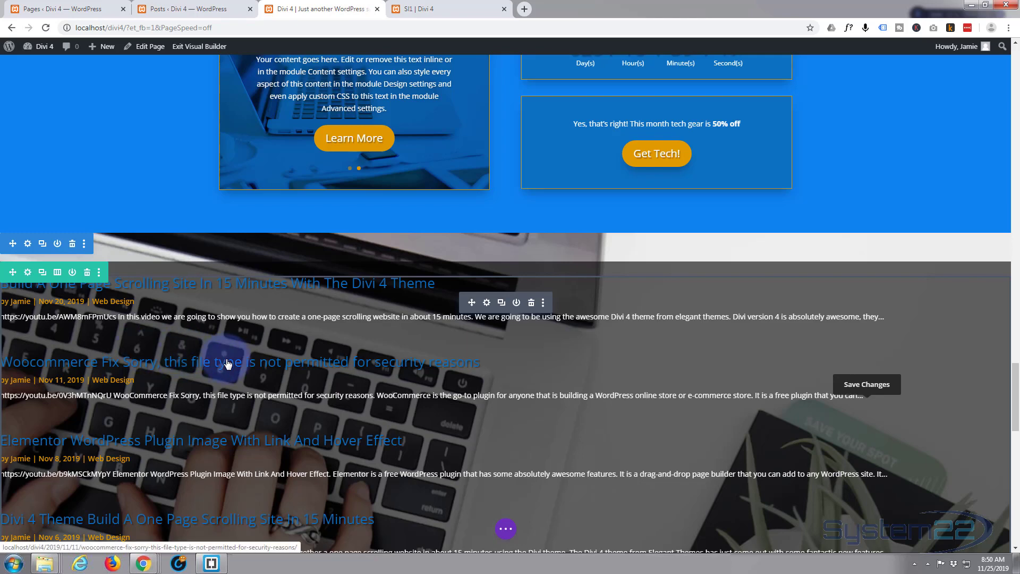
pyautogui.click(59, 273)
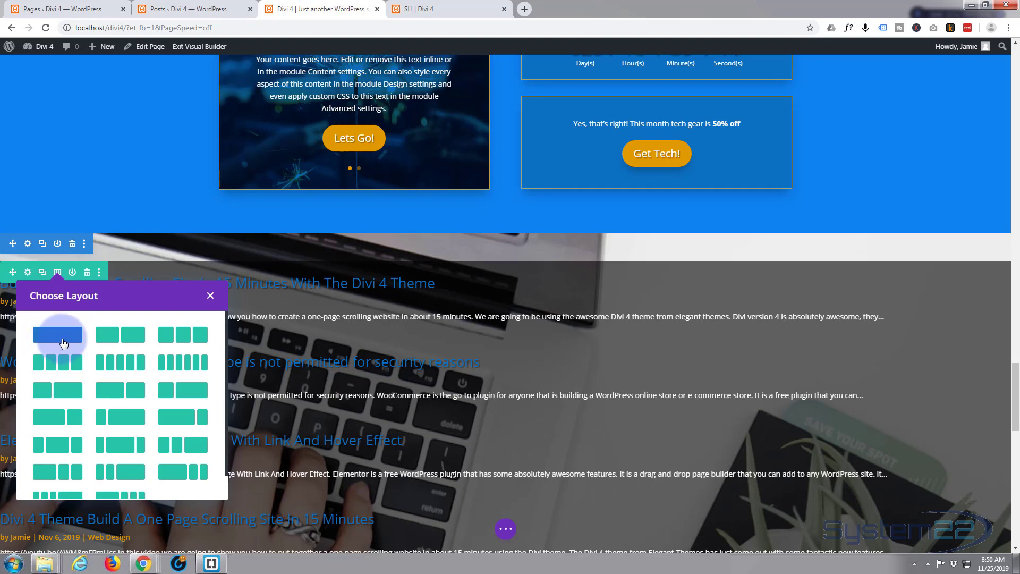
pyautogui.click(121, 448)
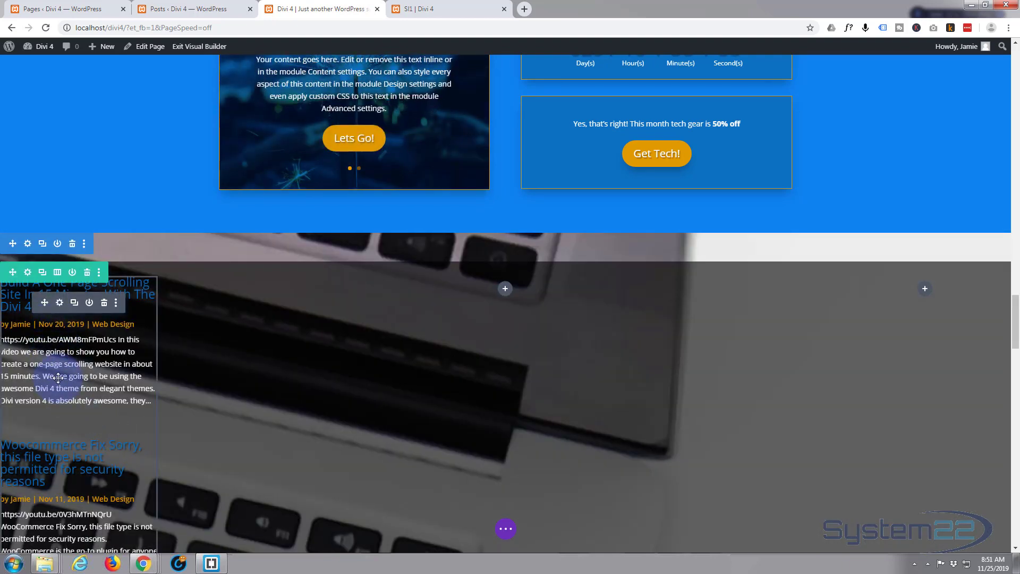
# Move the blog module from the row's narrow first column into the wide middle column
pyautogui.scroll(-3, 86, 426)
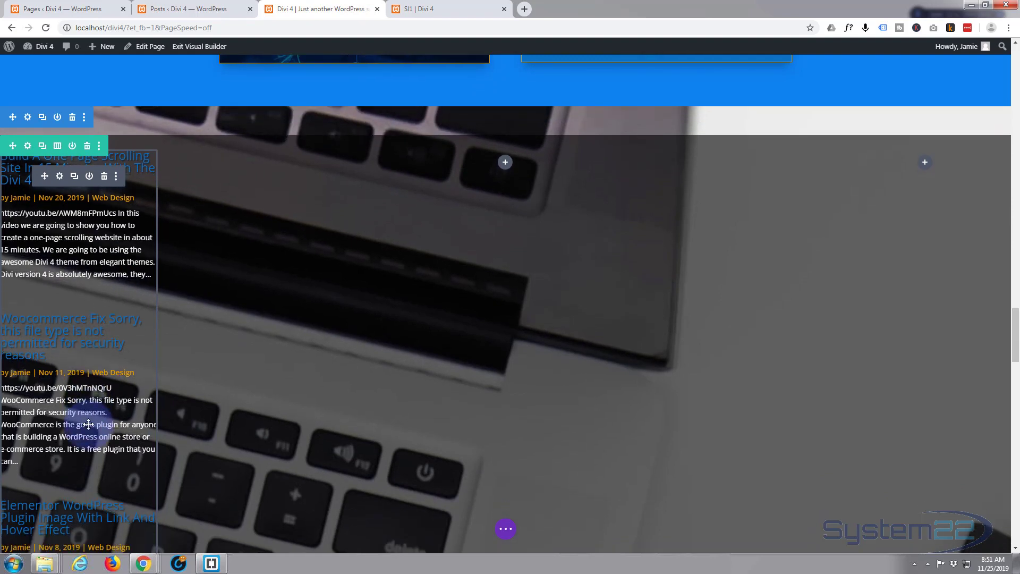
pyautogui.scroll(3, 69, 332)
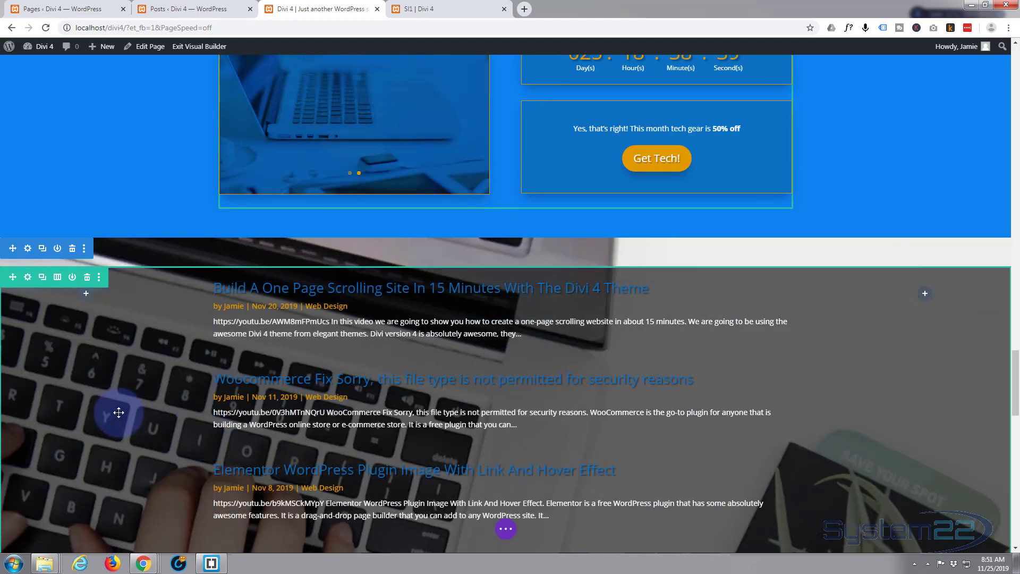
pyautogui.scroll(-3, 118, 412)
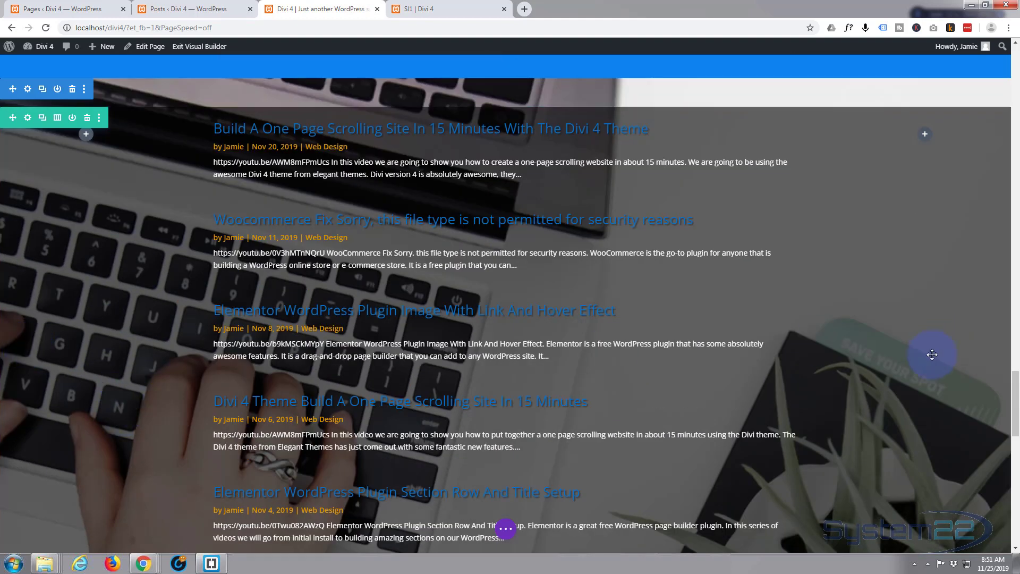
# Darken the blog row's overlay by setting its background color to rgba(0,0,0,0.73)
pyautogui.scroll(1, 932, 356)
pyautogui.scroll(1, 933, 355)
pyautogui.scroll(-1, 933, 355)
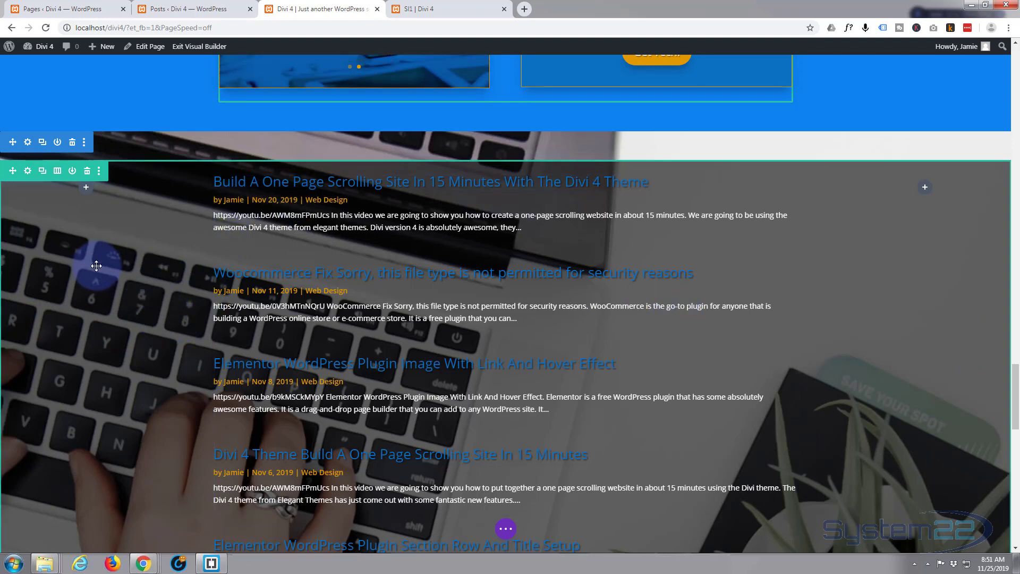
pyautogui.click(27, 170)
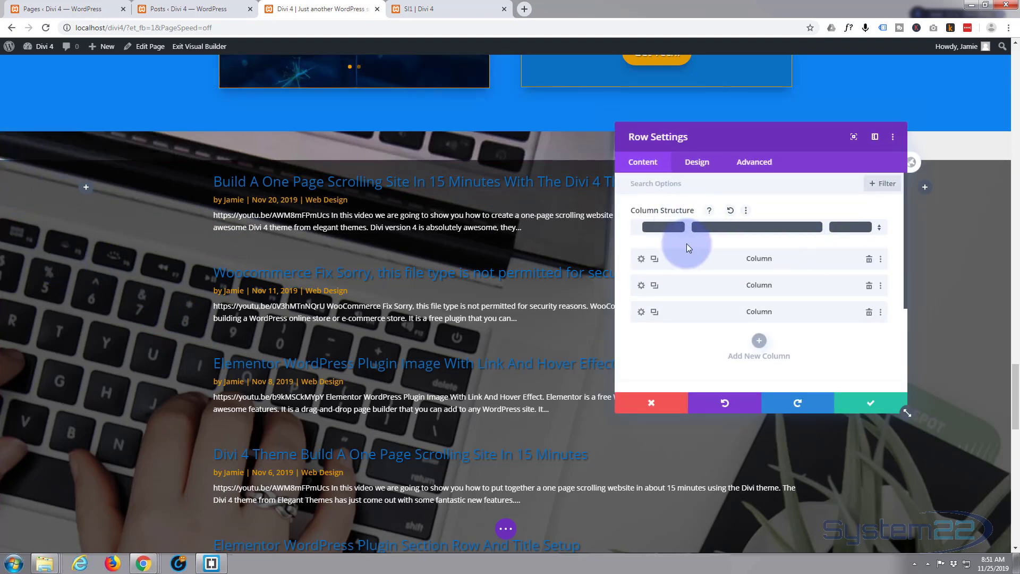
pyautogui.scroll(-2, 686, 244)
pyautogui.click(741, 292)
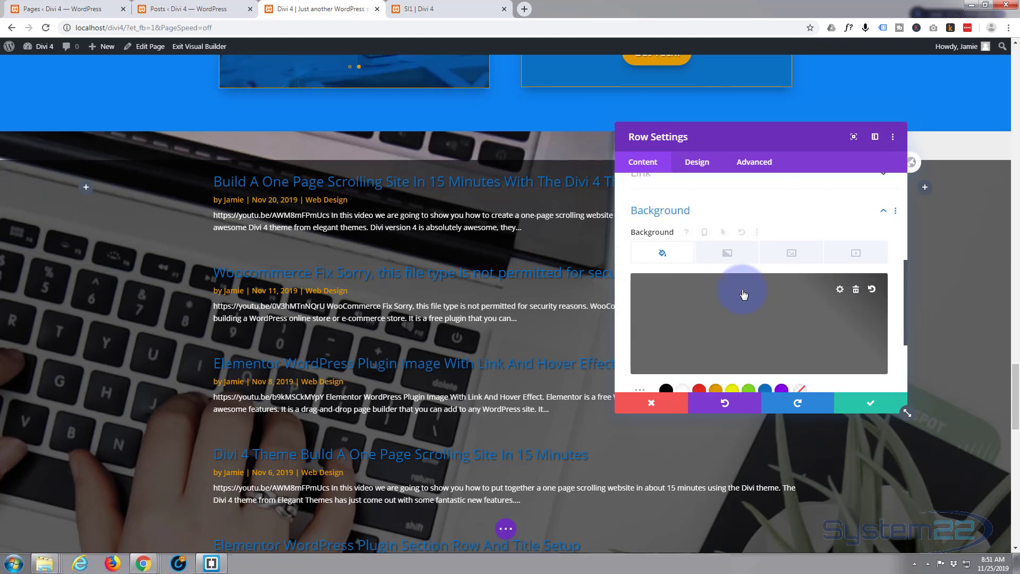
pyautogui.click(816, 338)
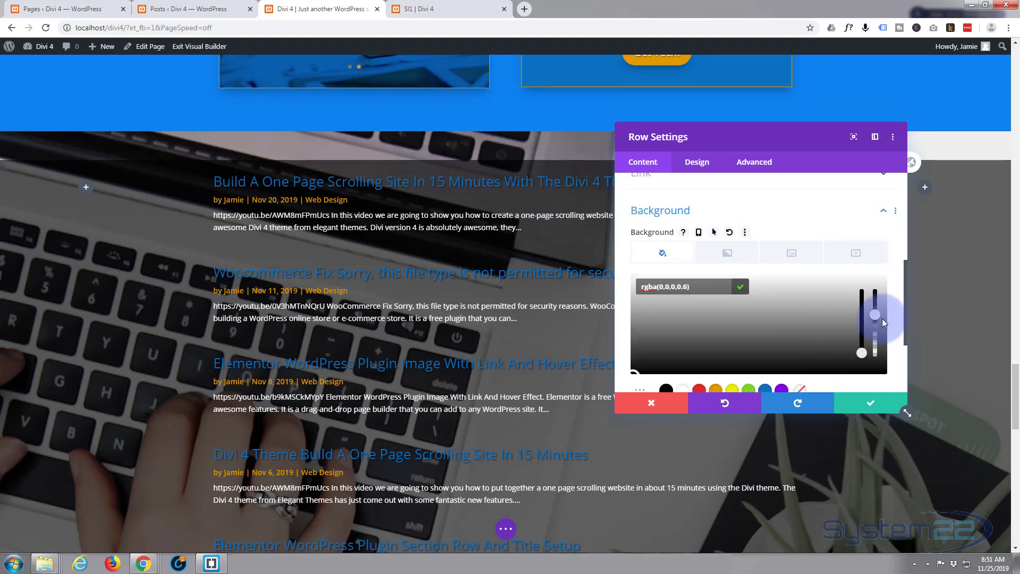
pyautogui.moveTo(877, 316); pyautogui.dragTo(878, 315)
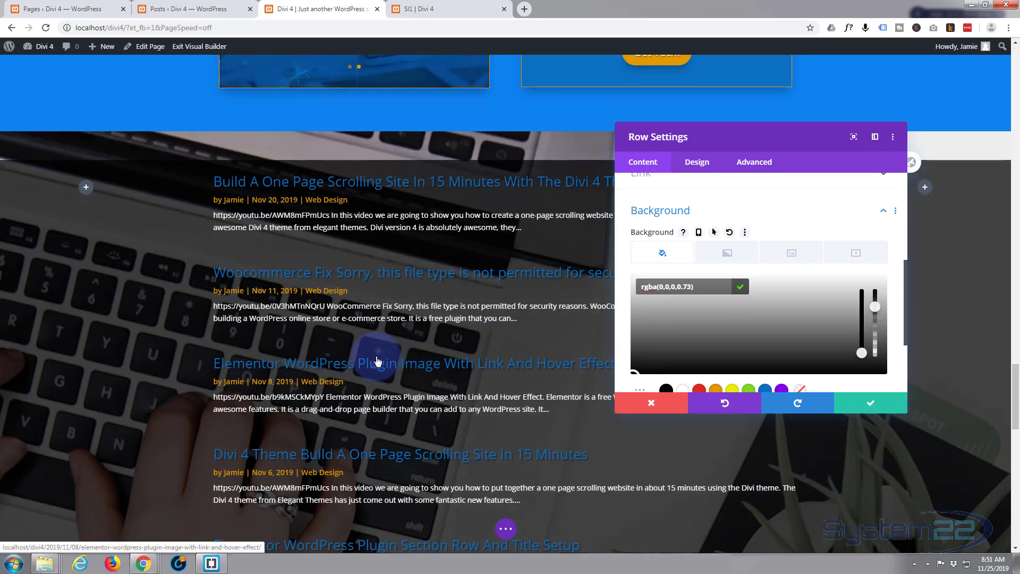
pyautogui.scroll(-3, 142, 362)
pyautogui.scroll(5, 142, 362)
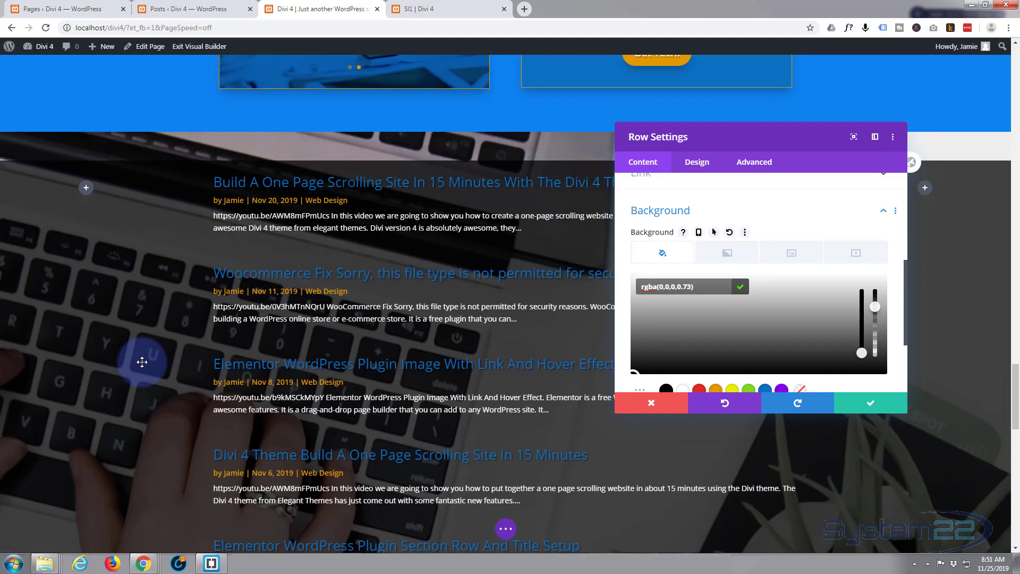
pyautogui.scroll(-3, 141, 362)
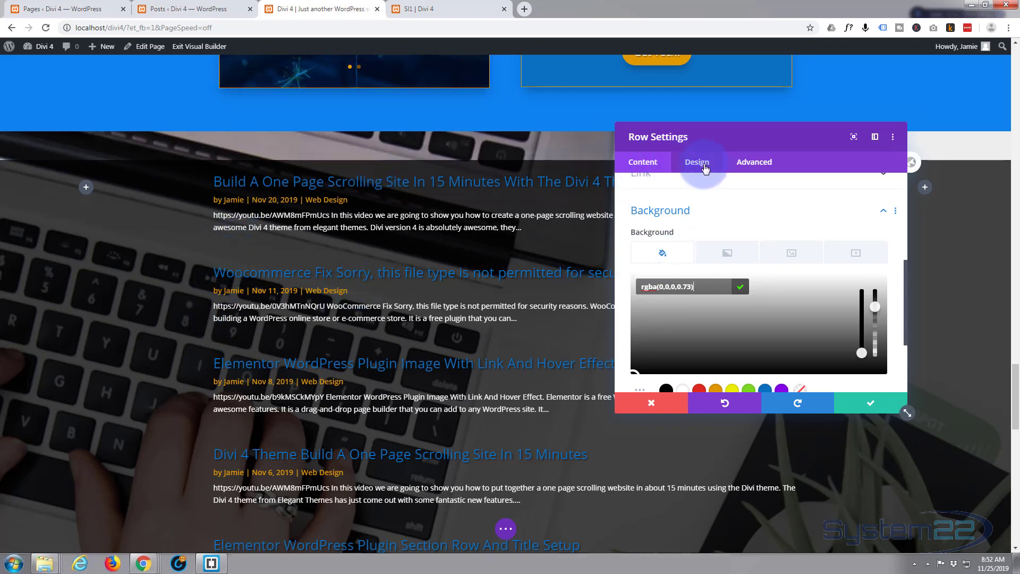
# Set the blog row's top padding to 100px and link it with the bottom padding
pyautogui.click(703, 167)
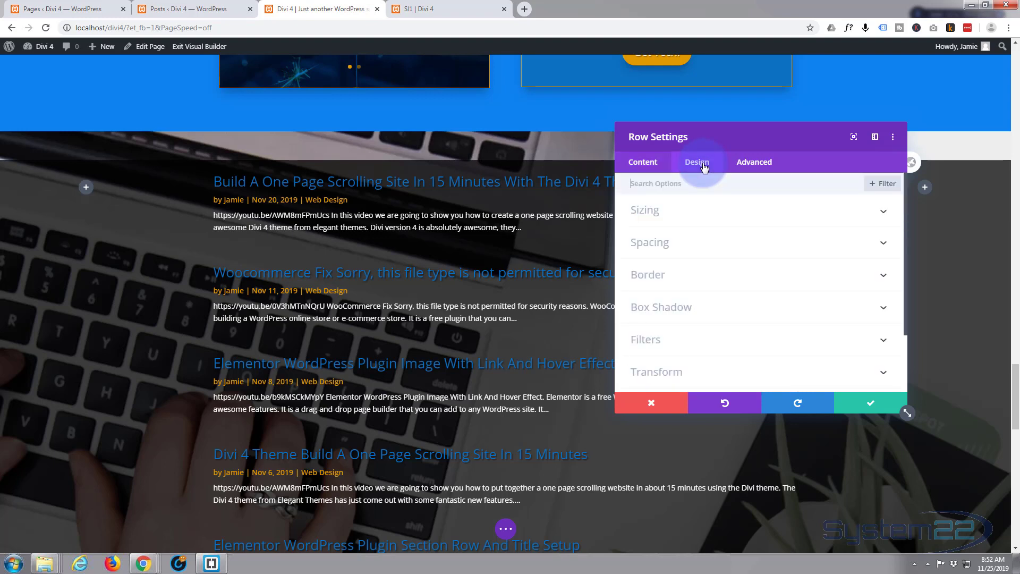
pyautogui.click(719, 247)
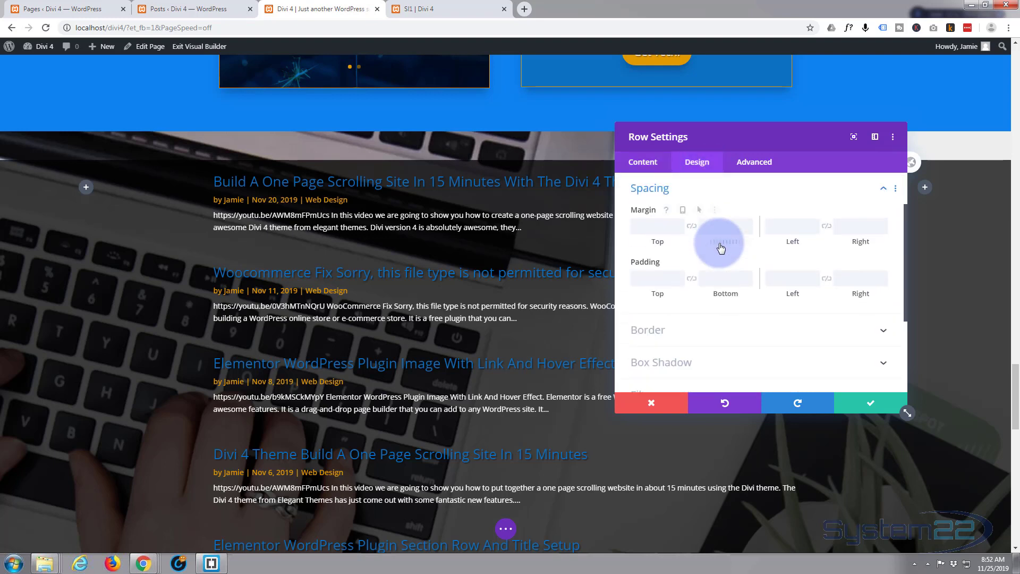
pyautogui.click(651, 277)
pyautogui.write('100px')
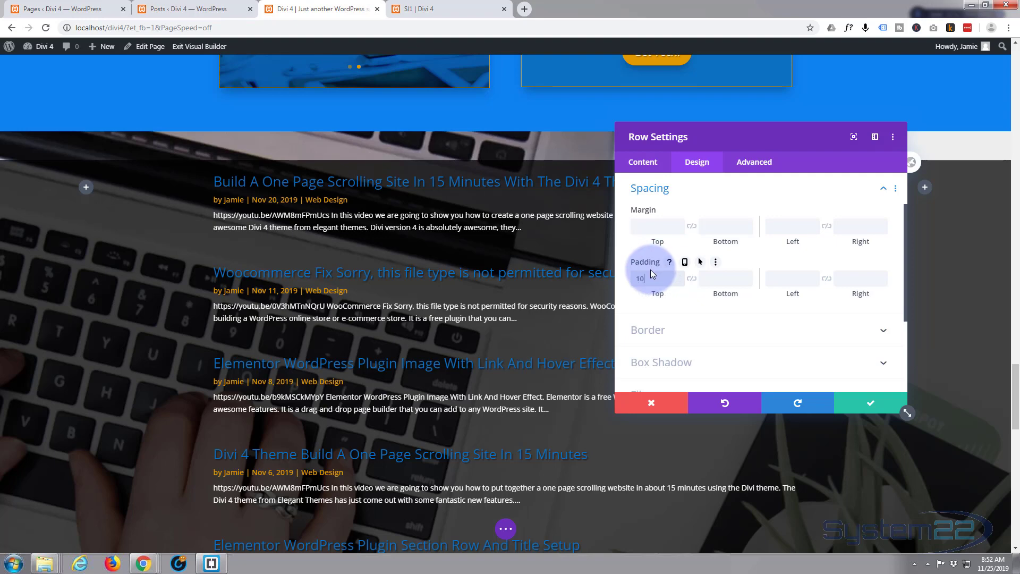
pyautogui.click(690, 314)
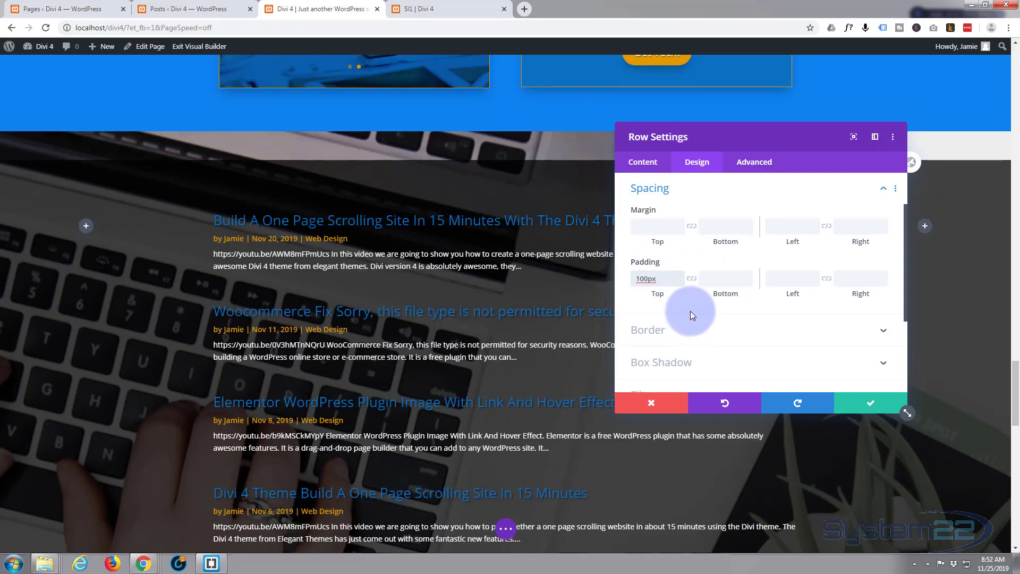
pyautogui.click(691, 279)
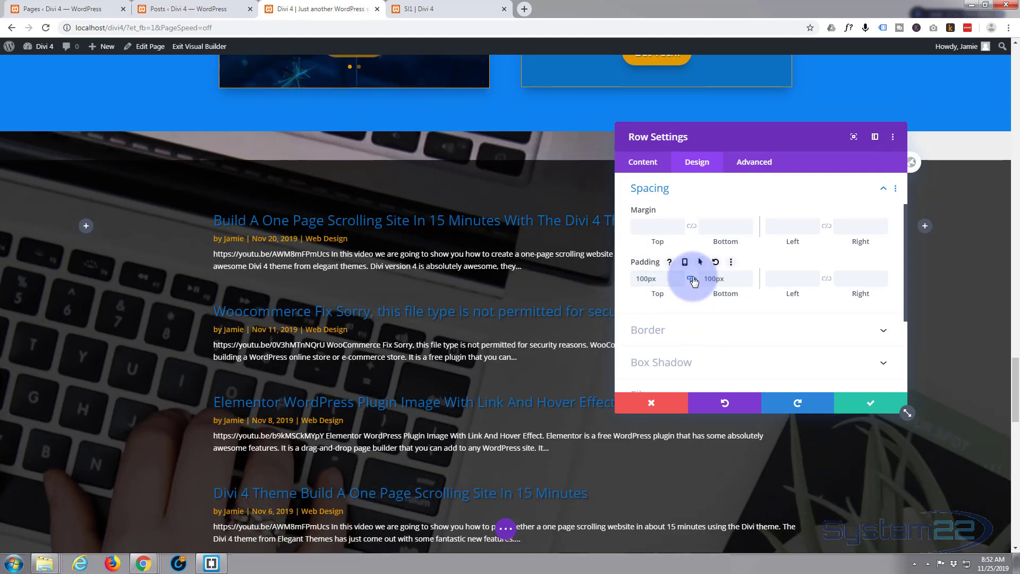
# Set the blog row's linked left and right padding to 50px and move the settings window off the post text
pyautogui.click(777, 278)
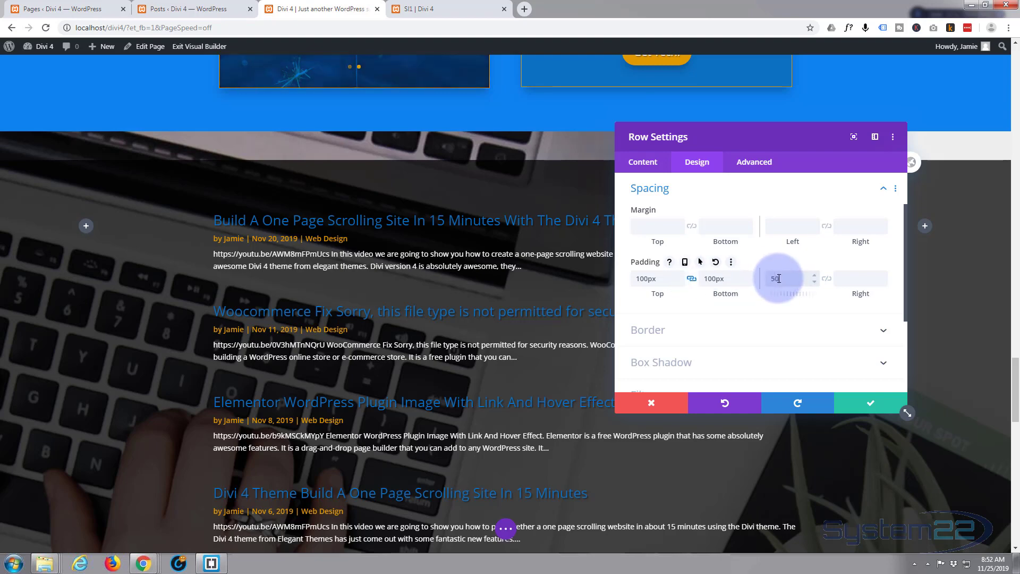
pyautogui.write('50px')
pyautogui.click(828, 282)
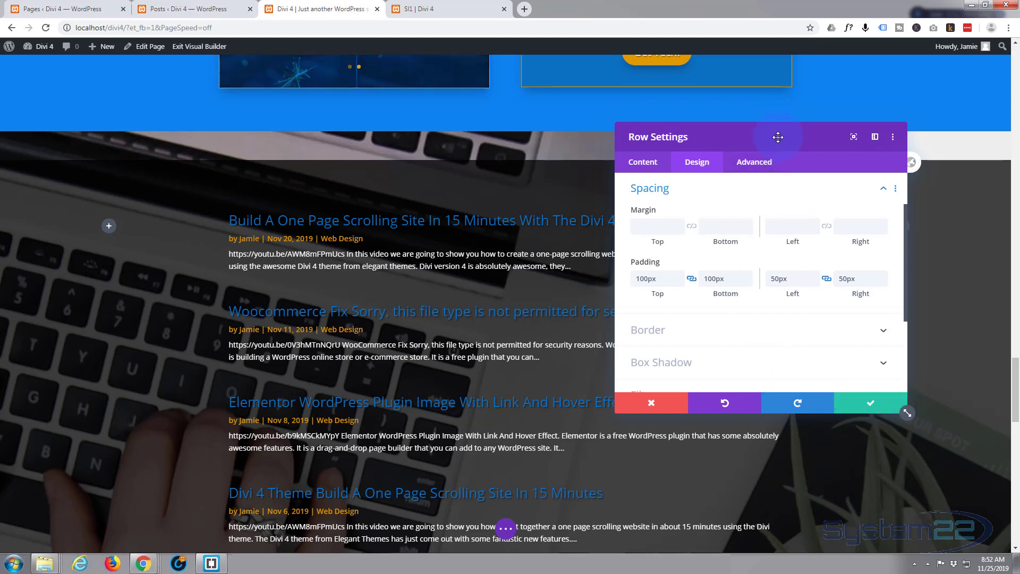
pyautogui.moveTo(790, 131); pyautogui.dragTo(866, 103)
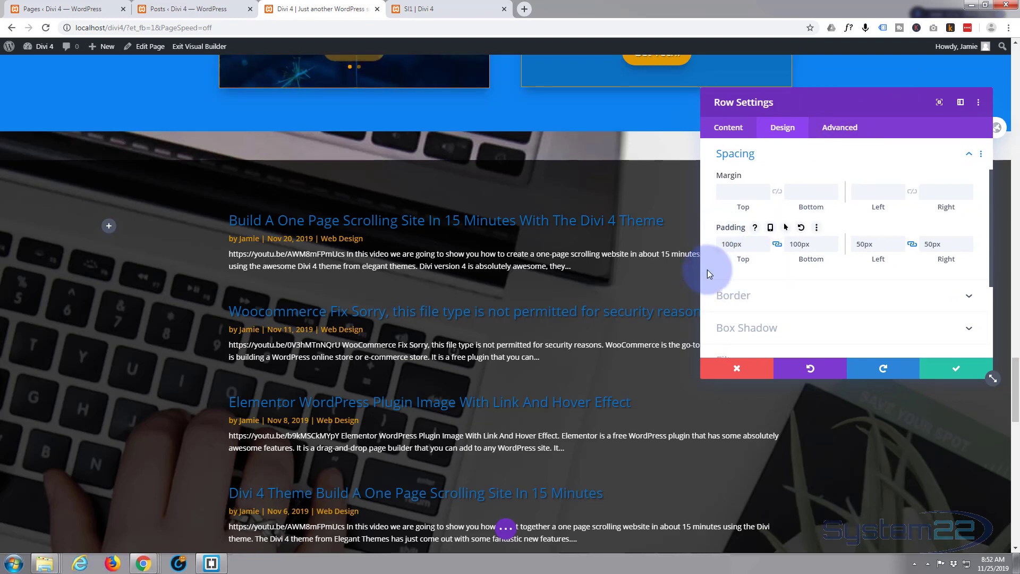
# Enable responsive padding for the blog row and set its tablet top and bottom padding to 50px
pyautogui.moveTo(722, 225)
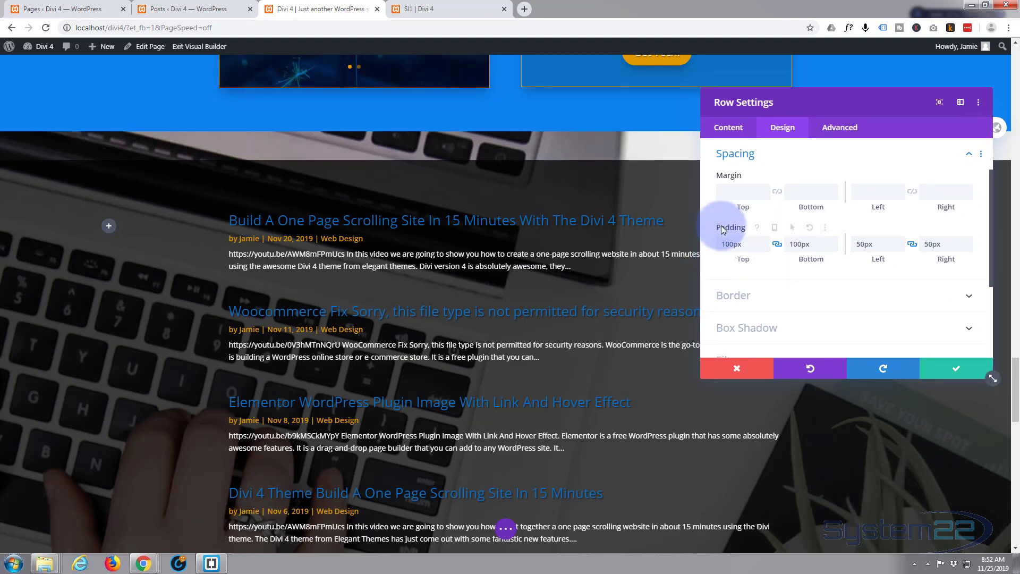
pyautogui.click(770, 228)
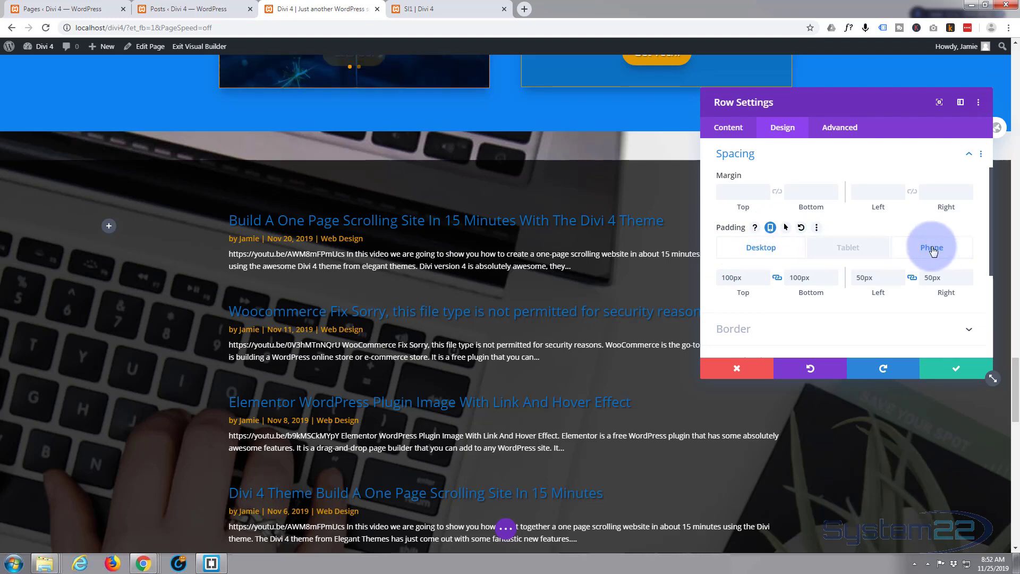
pyautogui.click(841, 250)
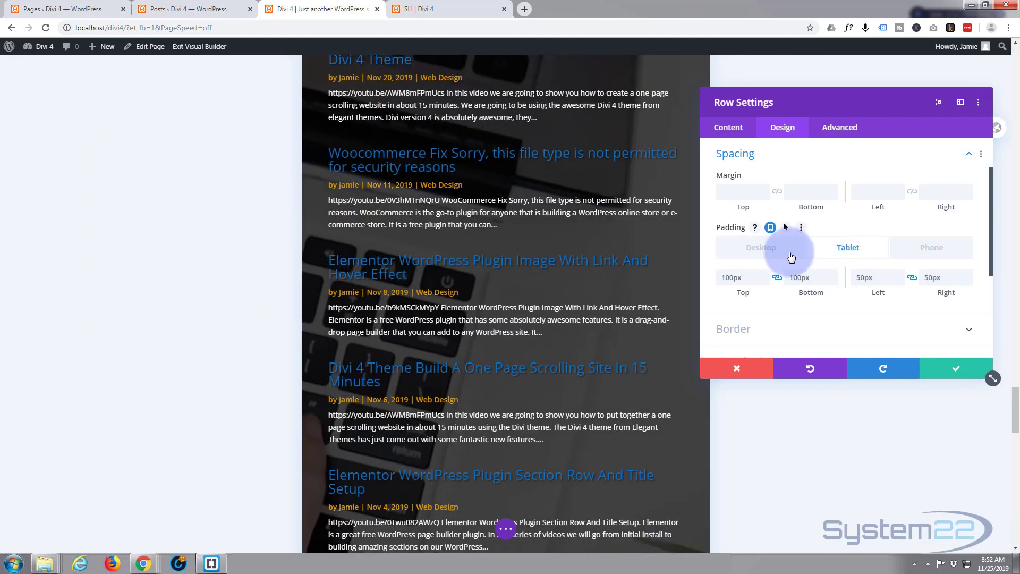
pyautogui.scroll(-3, 543, 292)
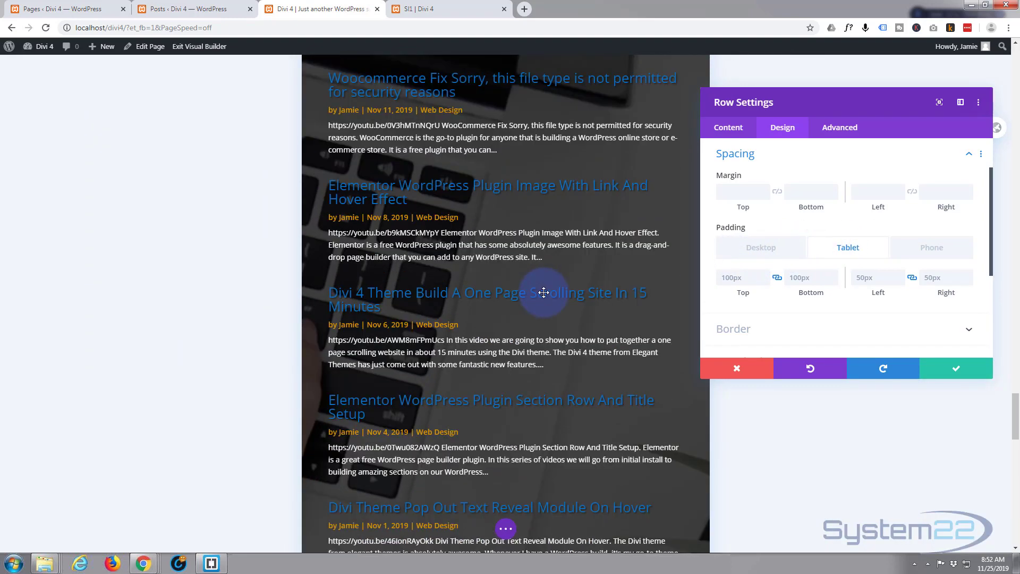
pyautogui.scroll(6, 543, 294)
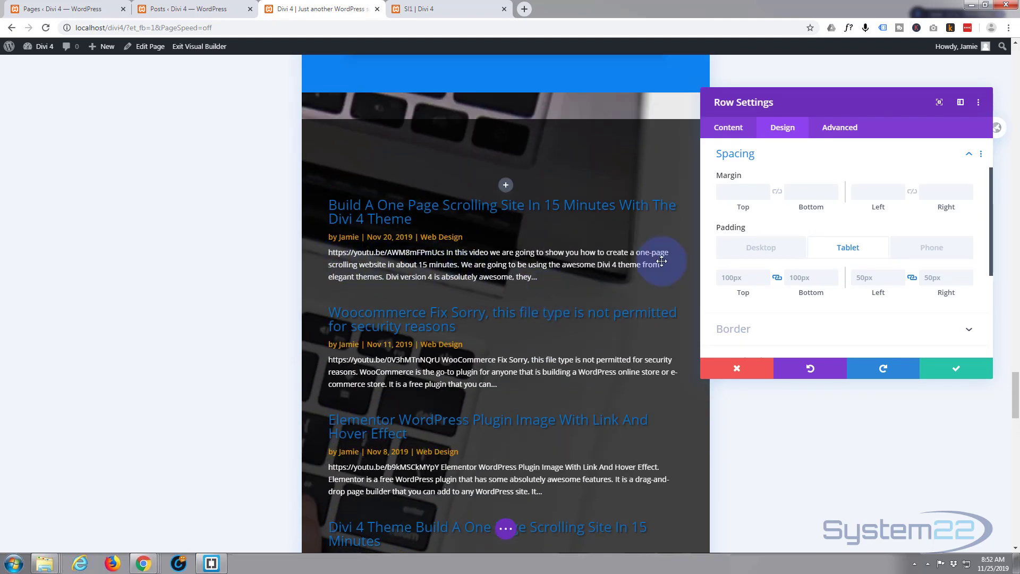
pyautogui.click(720, 277)
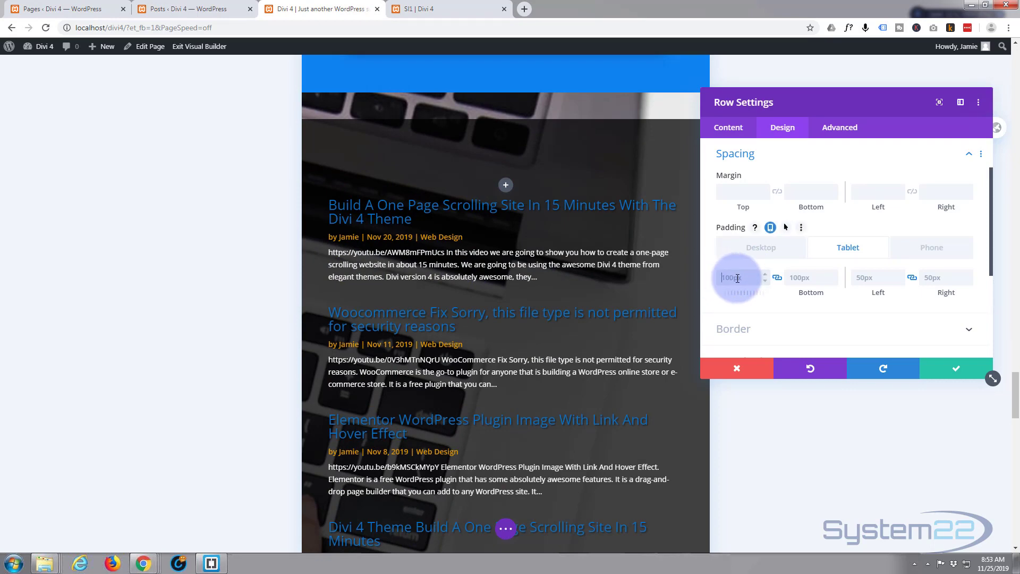
pyautogui.write('50px')
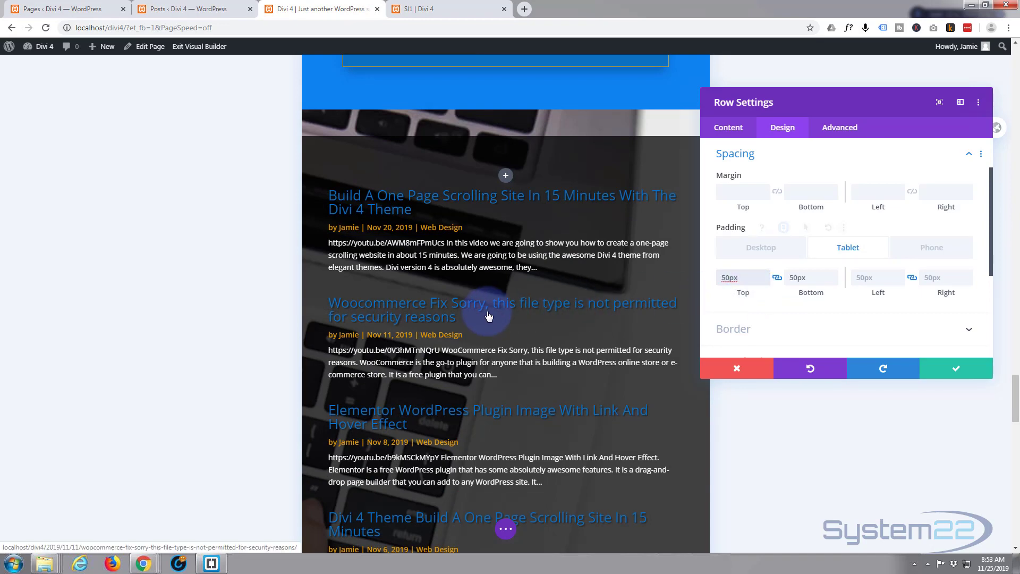
# Set the blog row's phone padding to 25px on all four sides
pyautogui.click(940, 249)
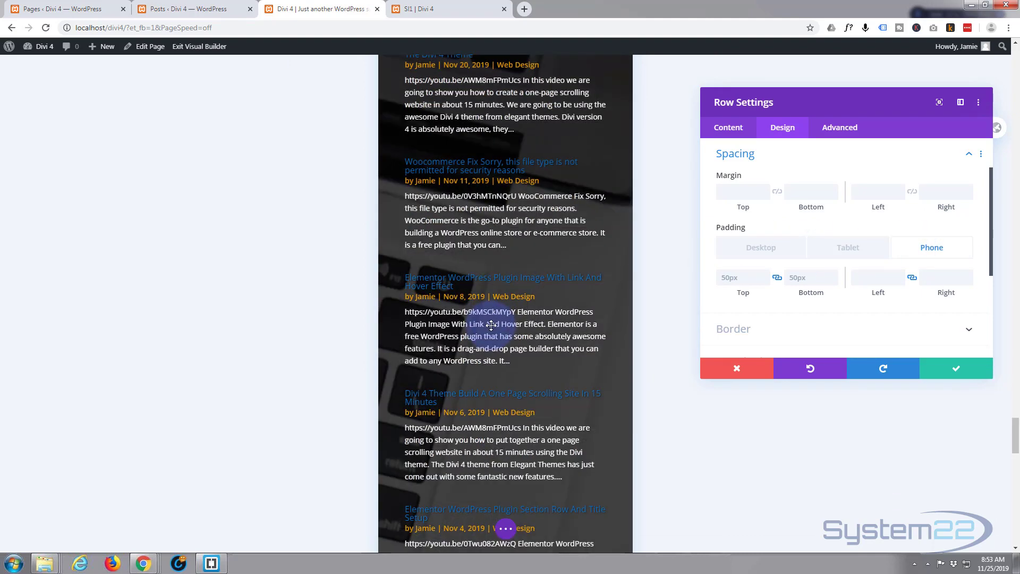
pyautogui.scroll(5, 492, 324)
pyautogui.scroll(3, 494, 329)
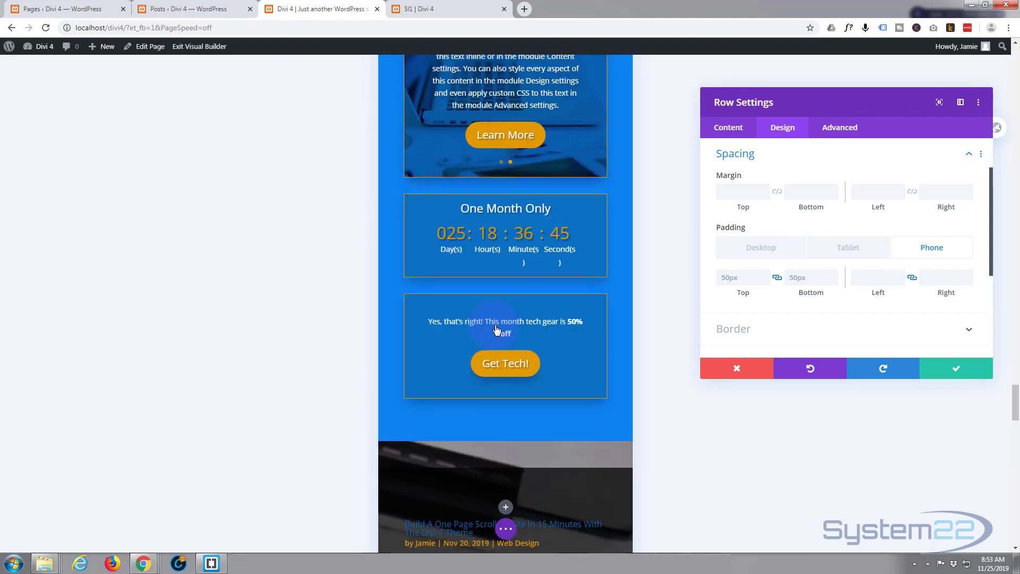
pyautogui.scroll(-5, 497, 322)
pyautogui.scroll(-3, 498, 323)
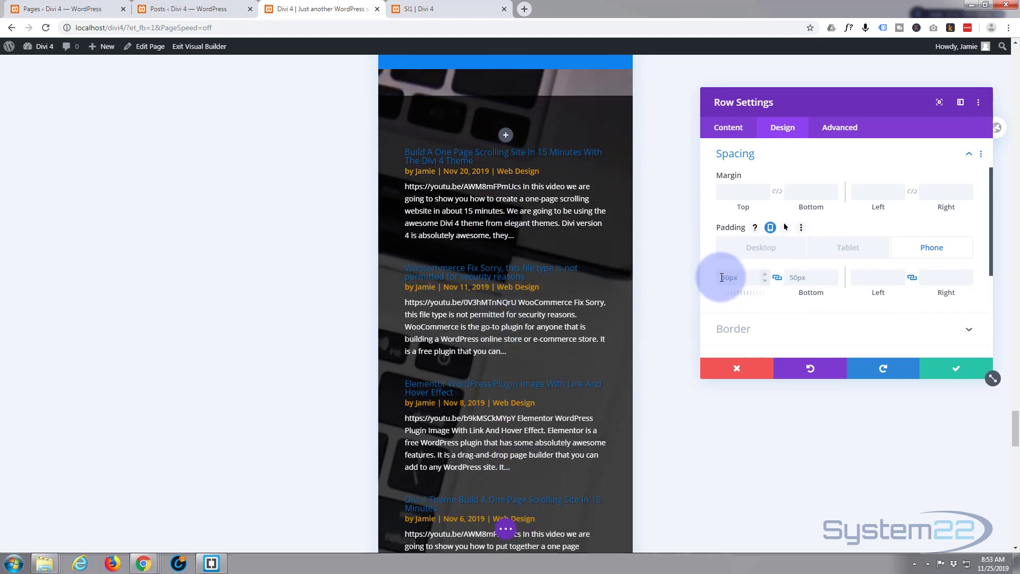
pyautogui.moveTo(721, 277); pyautogui.dragTo(737, 277)
pyautogui.write('25px')
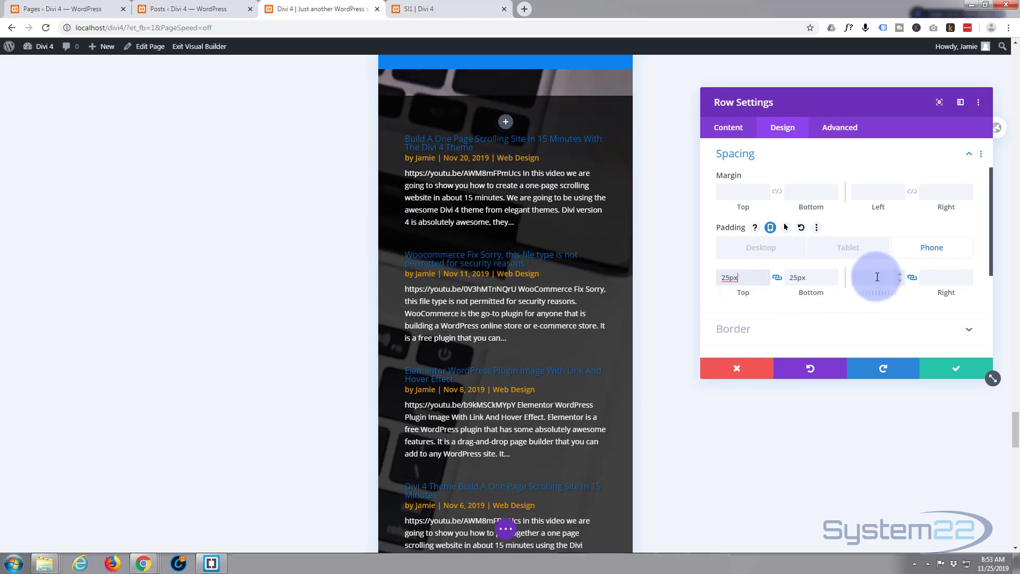
pyautogui.write('25')
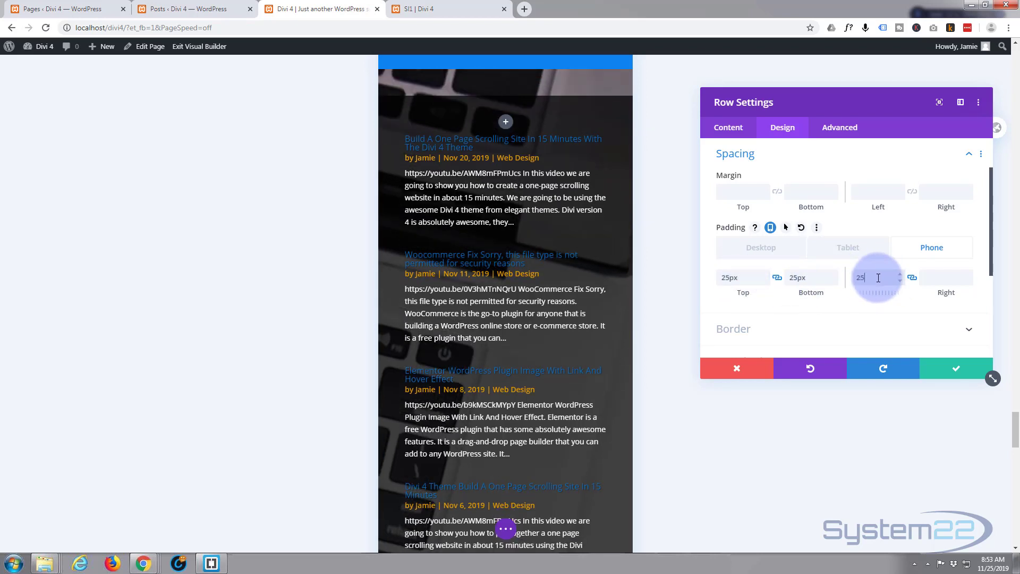
pyautogui.write('px')
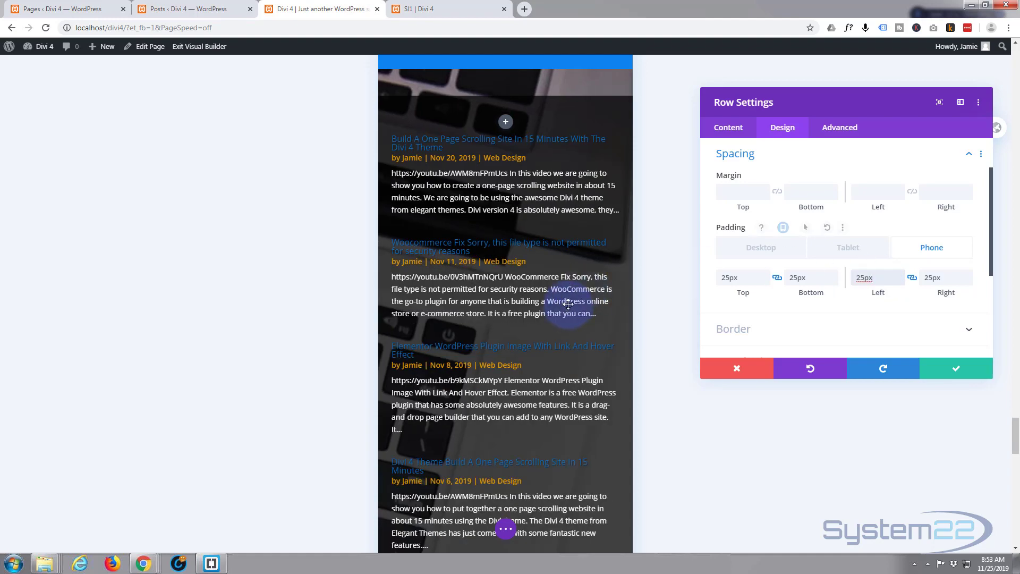
# Review the blog row's spacing in the phone preview and in the tablet preview
pyautogui.scroll(-4, 570, 304)
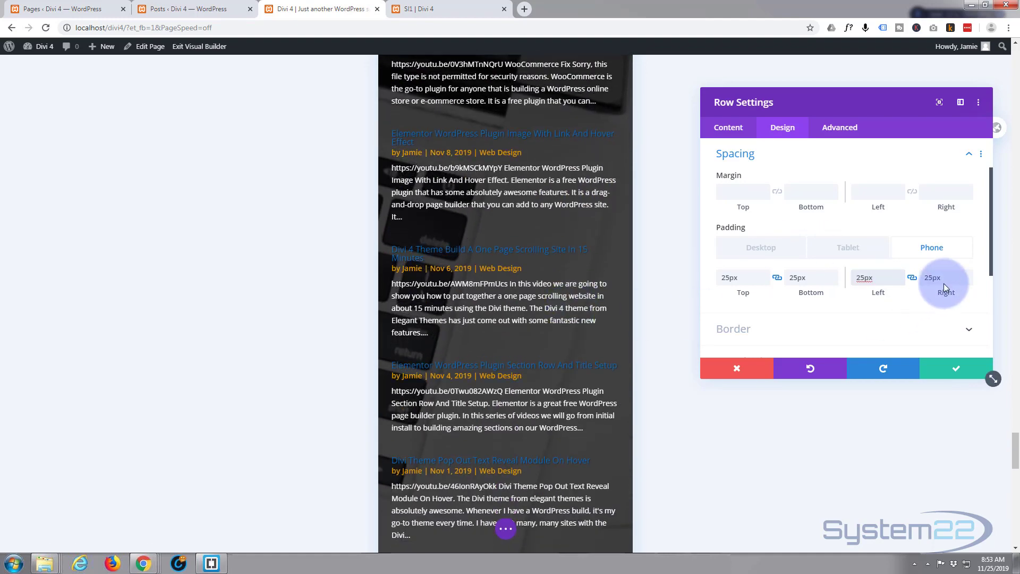
pyautogui.scroll(7, 587, 318)
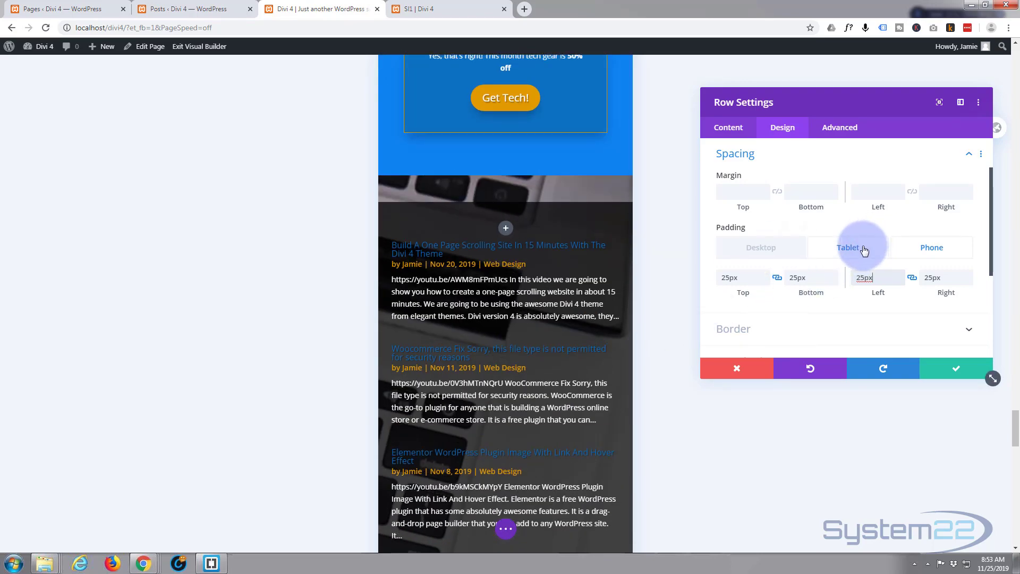
pyautogui.click(864, 250)
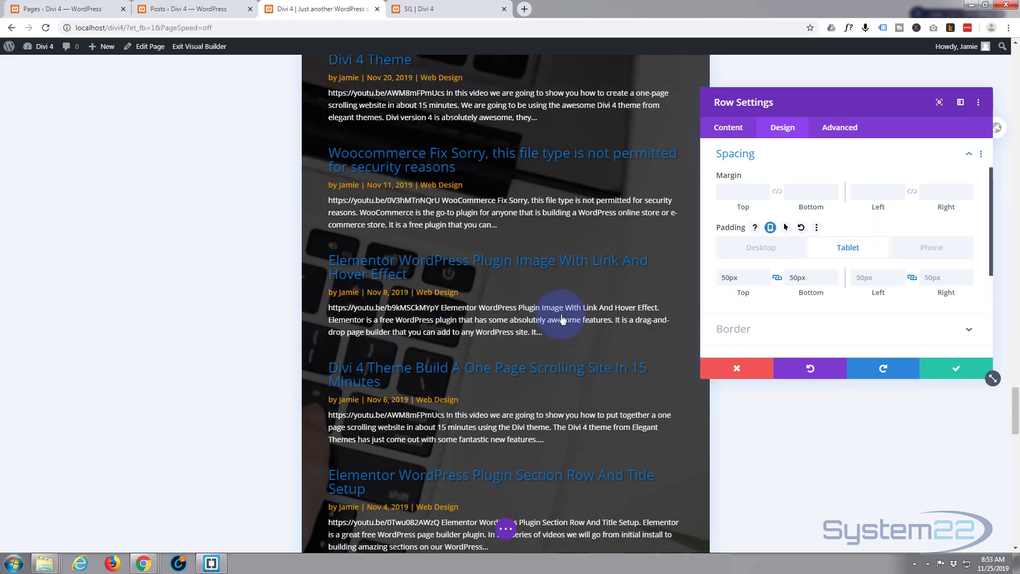
pyautogui.scroll(5, 563, 317)
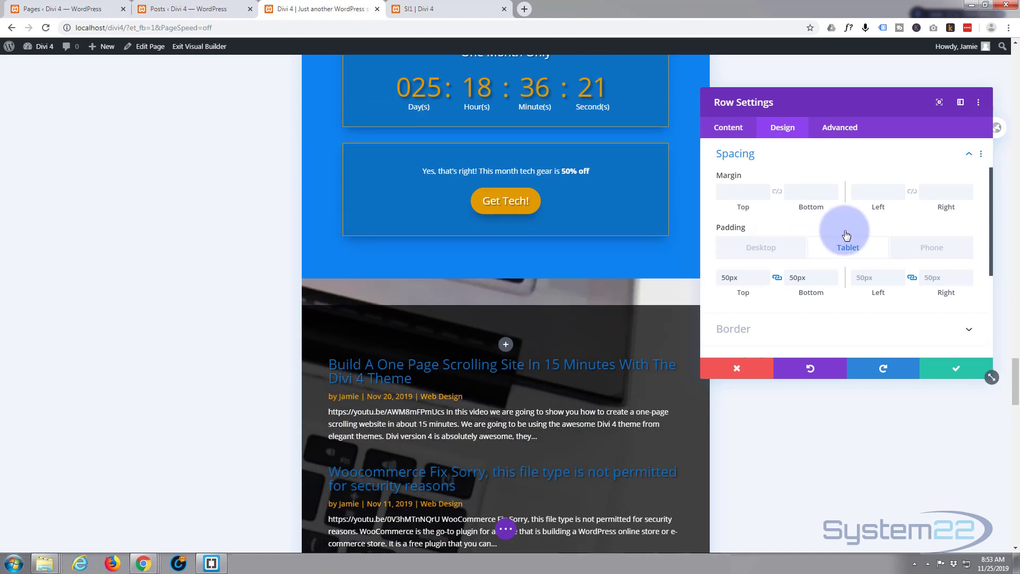
# Return the blog row's padding options and the preview to desktop, and apply the row settings
pyautogui.click(767, 248)
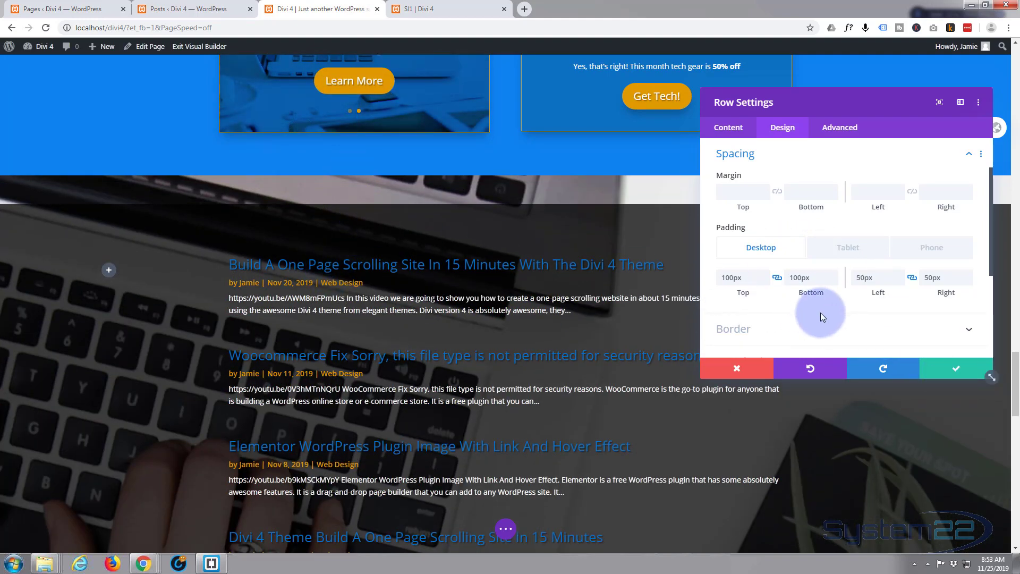
pyautogui.click(957, 369)
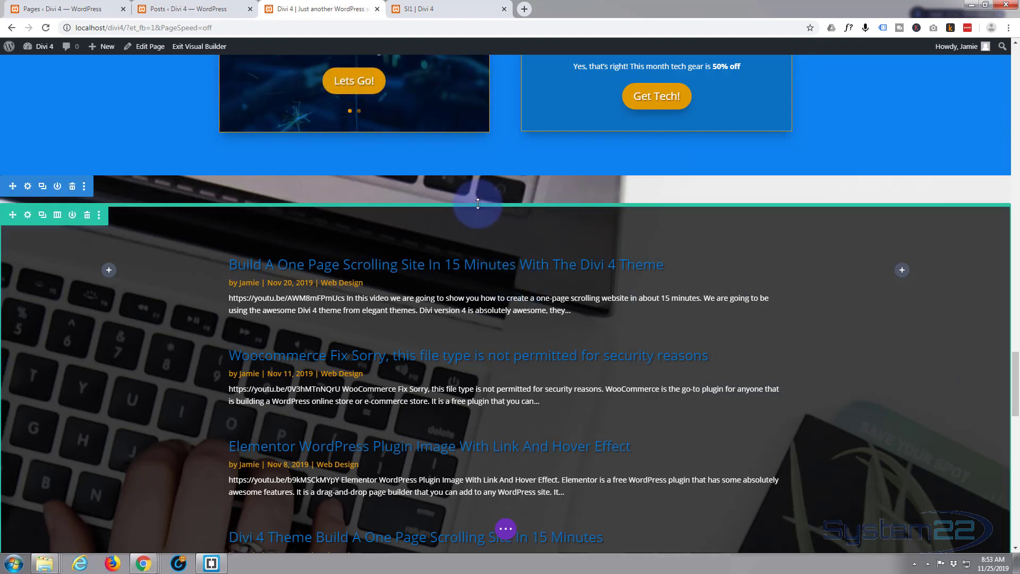
# Close the gaps above and below the blog row by removing the section's top and bottom padding directly on the page
pyautogui.moveTo(477, 197); pyautogui.dragTo(480, 171)
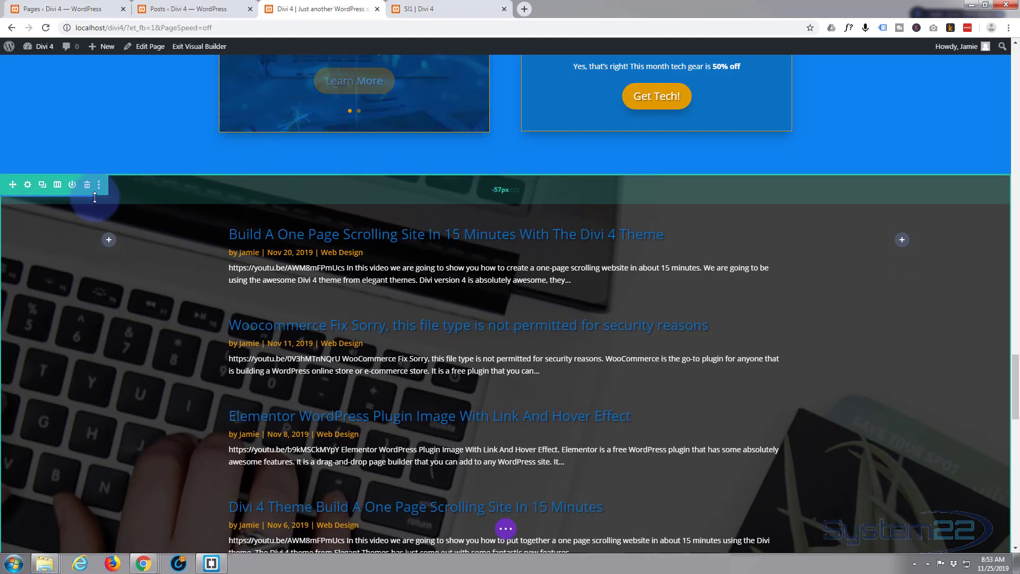
pyautogui.scroll(-2, 141, 319)
pyautogui.scroll(-12, 142, 319)
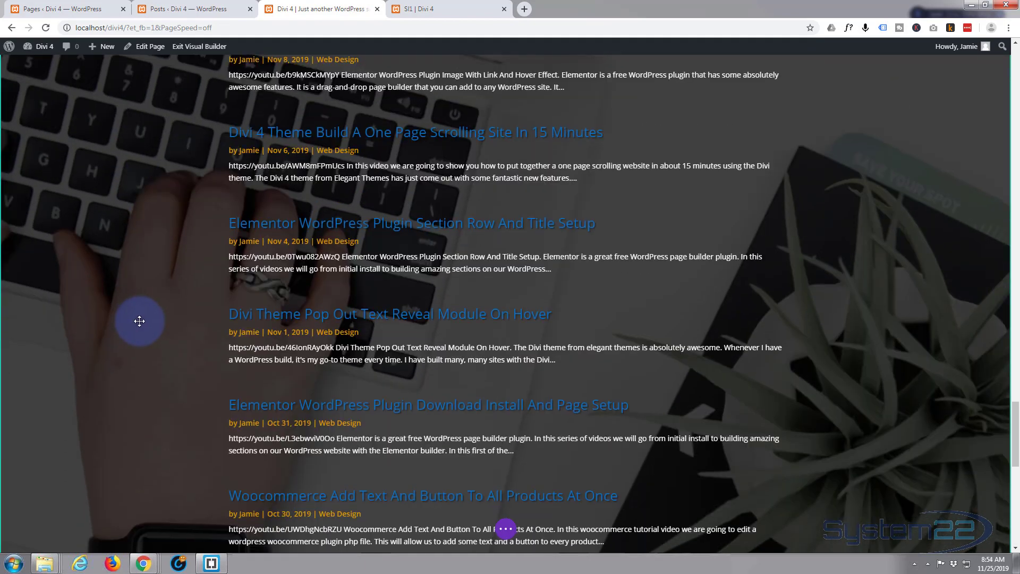
pyautogui.scroll(-5, 135, 321)
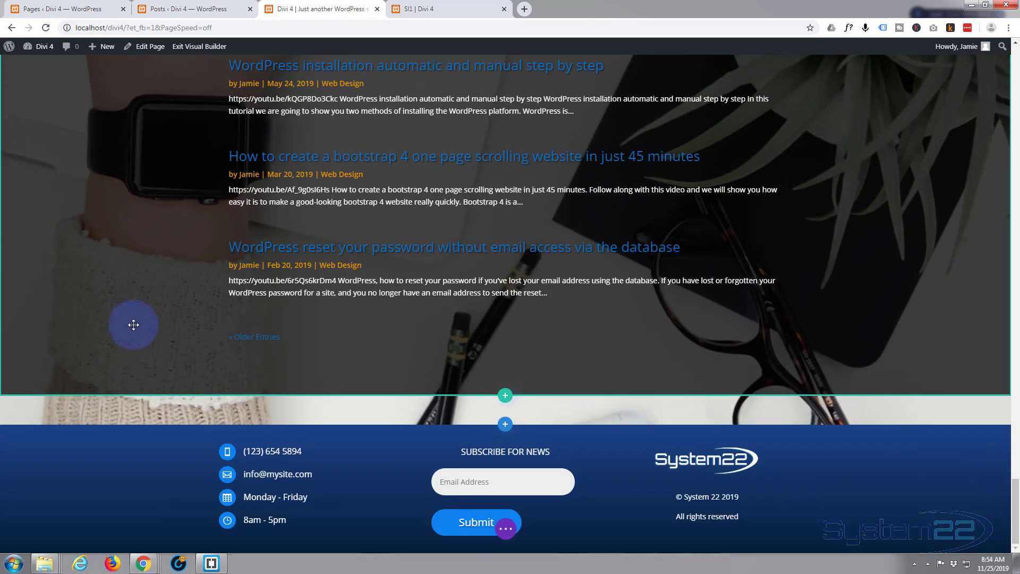
pyautogui.moveTo(525, 420); pyautogui.dragTo(519, 348)
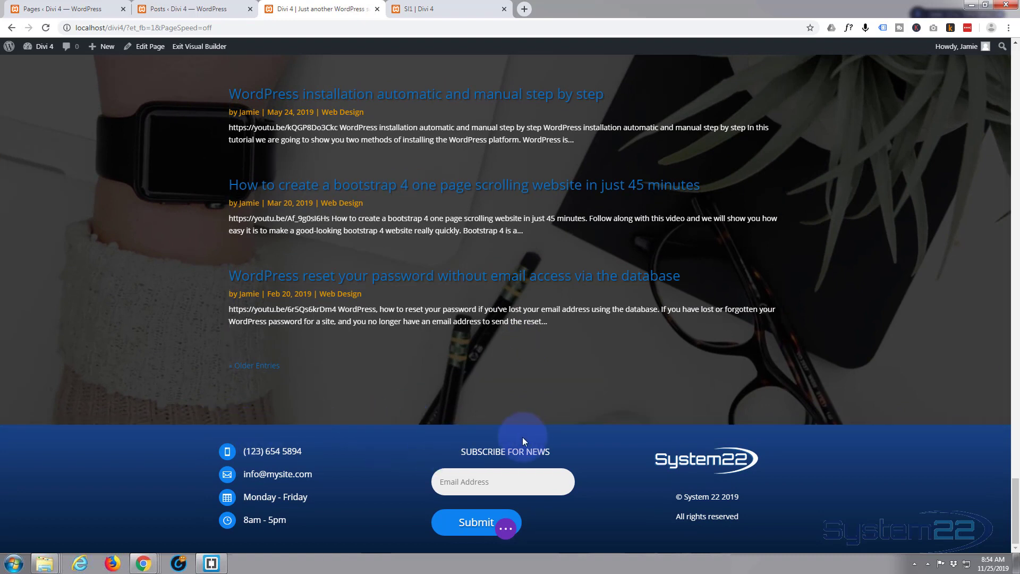
# Save the home page and exit the Visual Builder
pyautogui.click(505, 529)
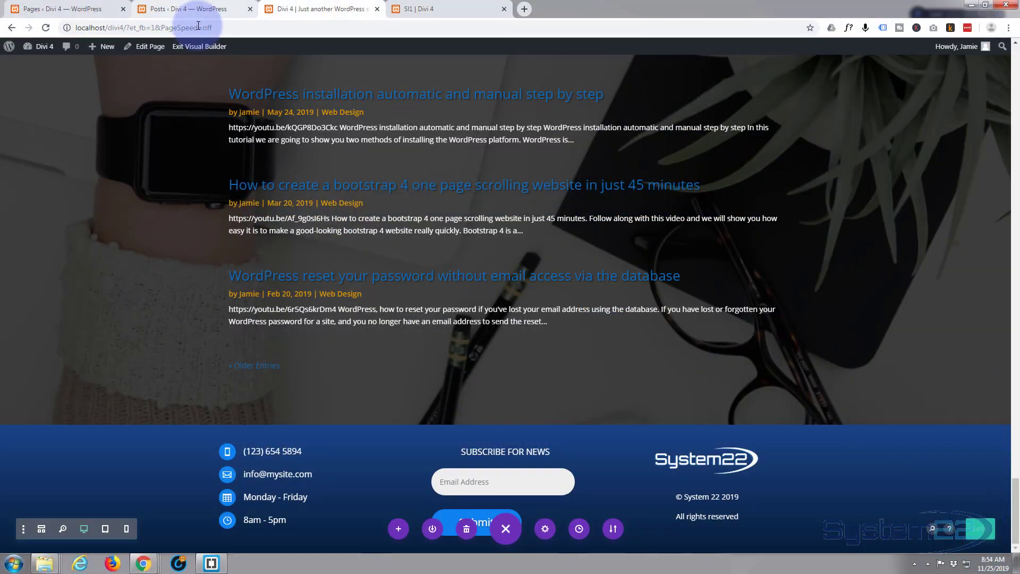
pyautogui.click(195, 48)
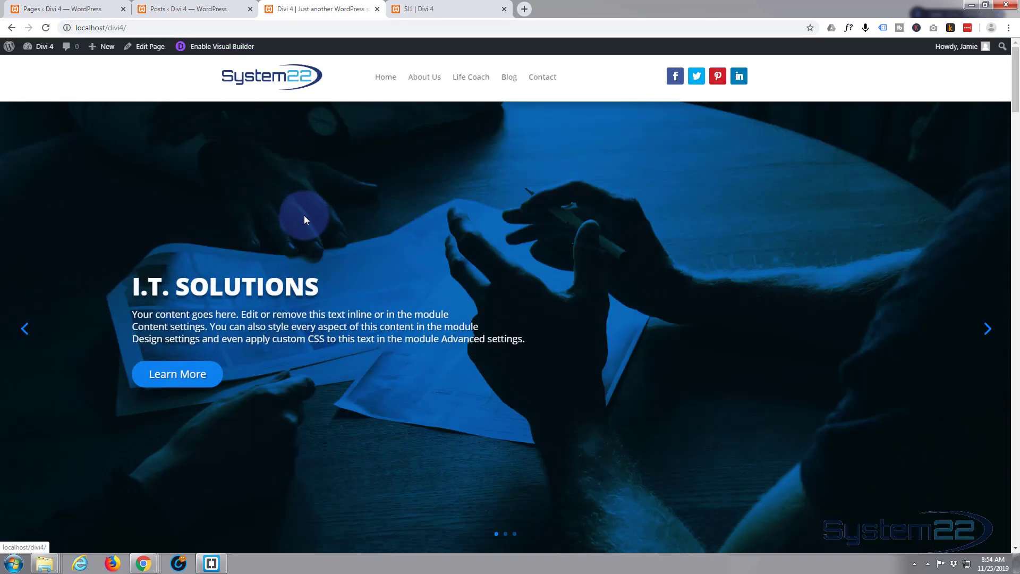
# Examine the blog section's parallax background, dark overlay and spacing above the footer on the live home page
pyautogui.scroll(-7, 304, 218)
pyautogui.scroll(-20, 304, 218)
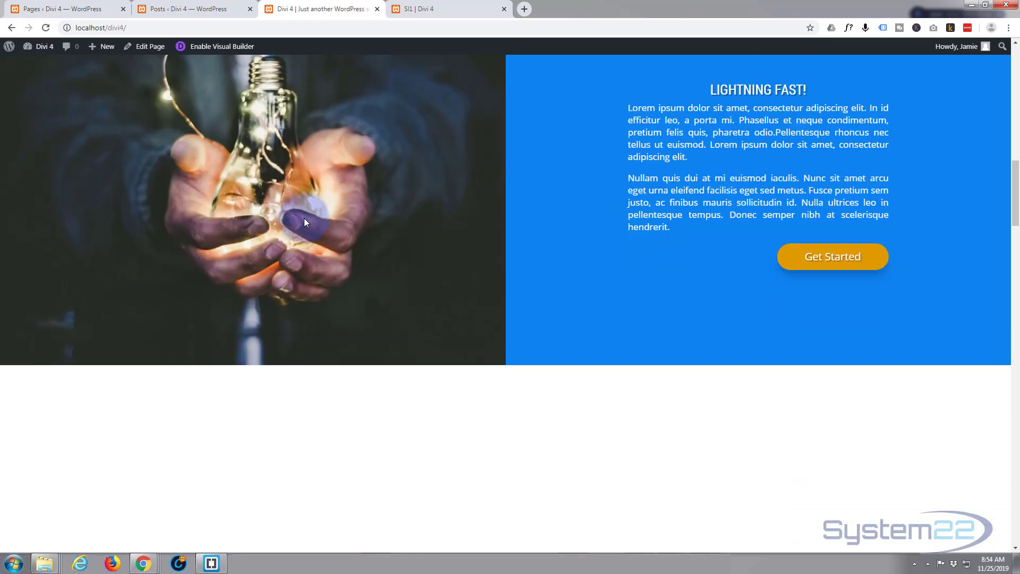
pyautogui.scroll(-16, 304, 218)
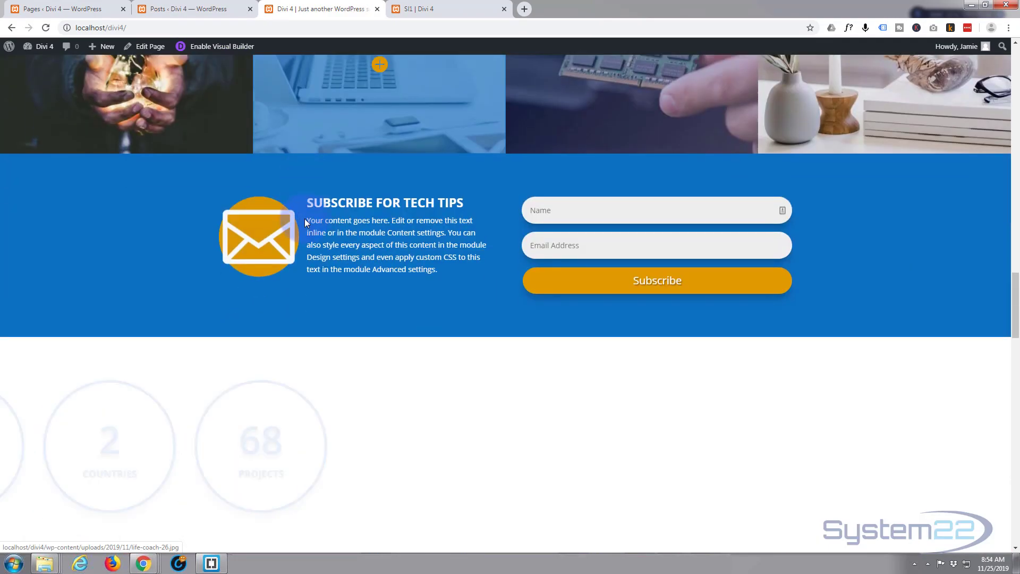
pyautogui.scroll(-7, 304, 222)
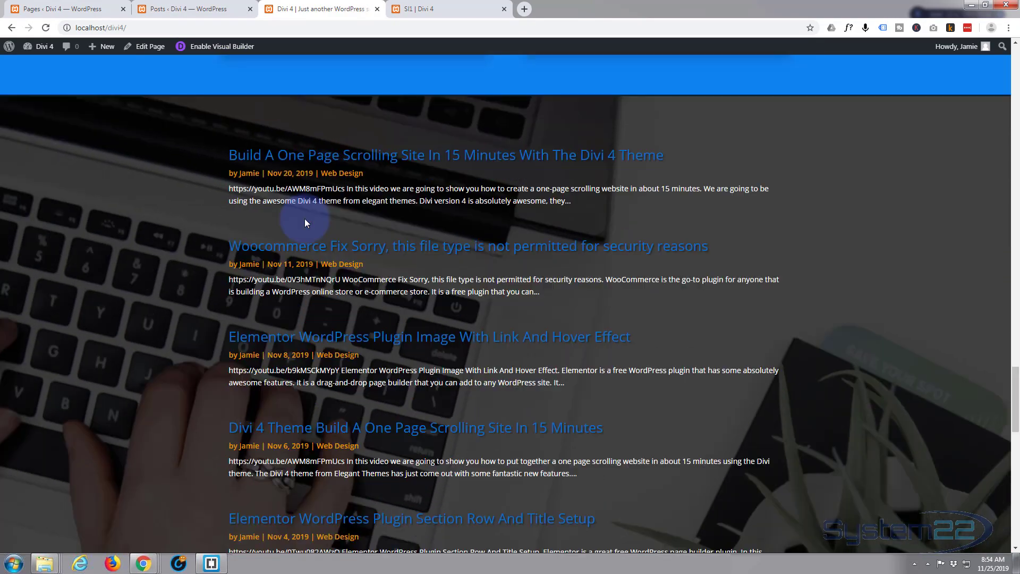
pyautogui.scroll(-5, 101, 326)
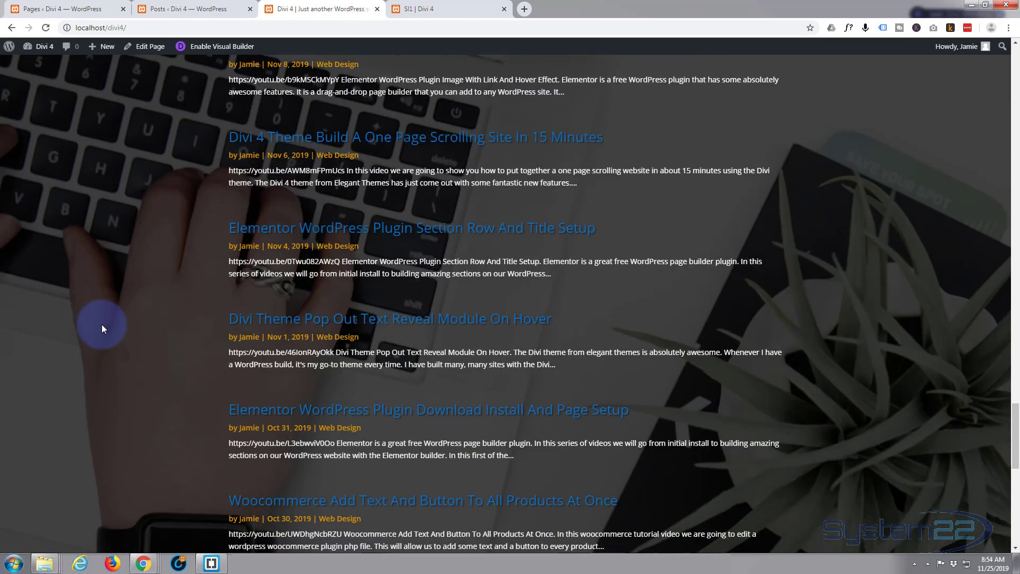
pyautogui.scroll(5, 102, 325)
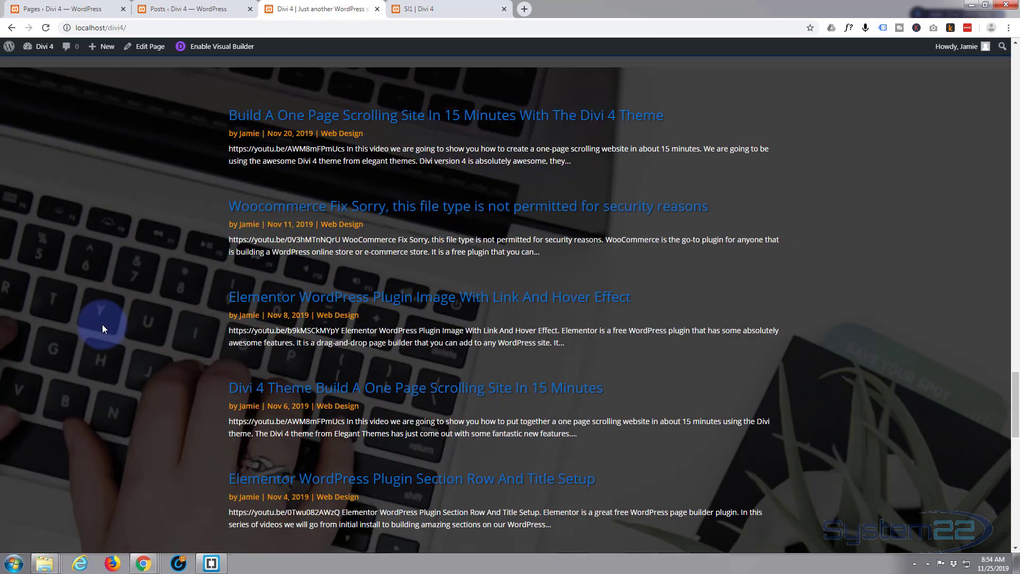
pyautogui.scroll(-2, 128, 180)
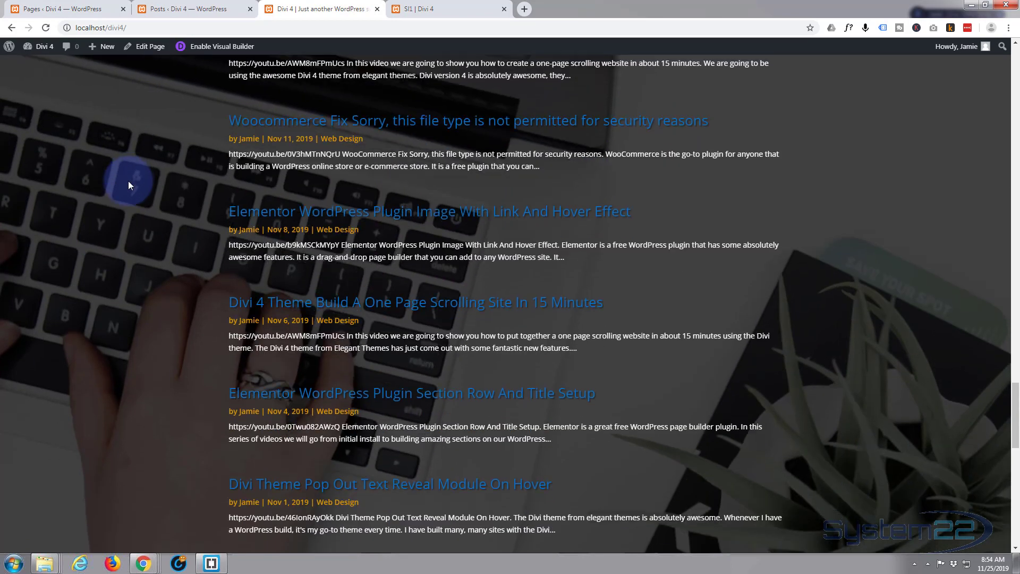
pyautogui.scroll(-8, 129, 181)
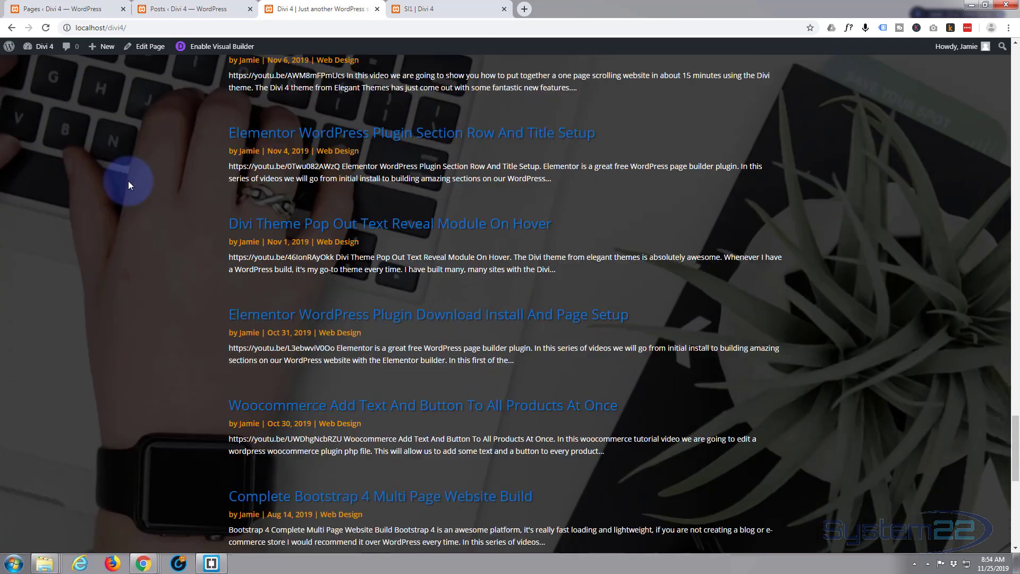
pyautogui.scroll(-6, 129, 181)
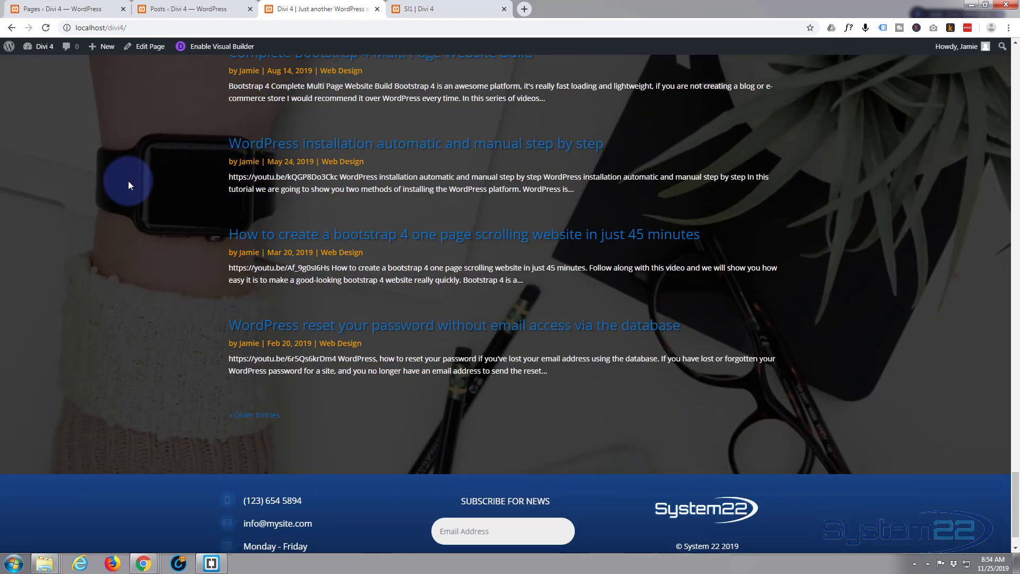
pyautogui.scroll(8, 132, 281)
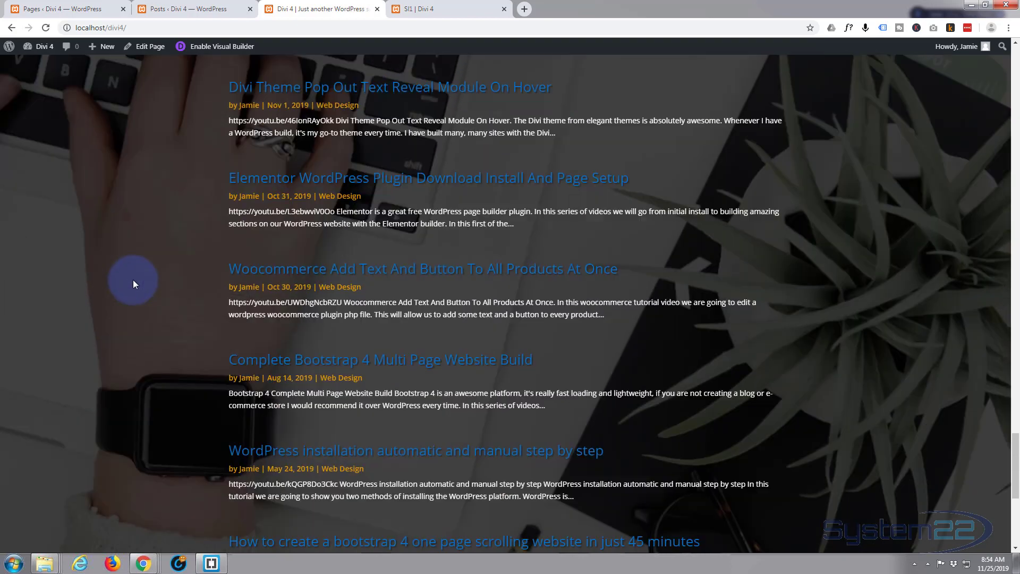
pyautogui.scroll(12, 134, 282)
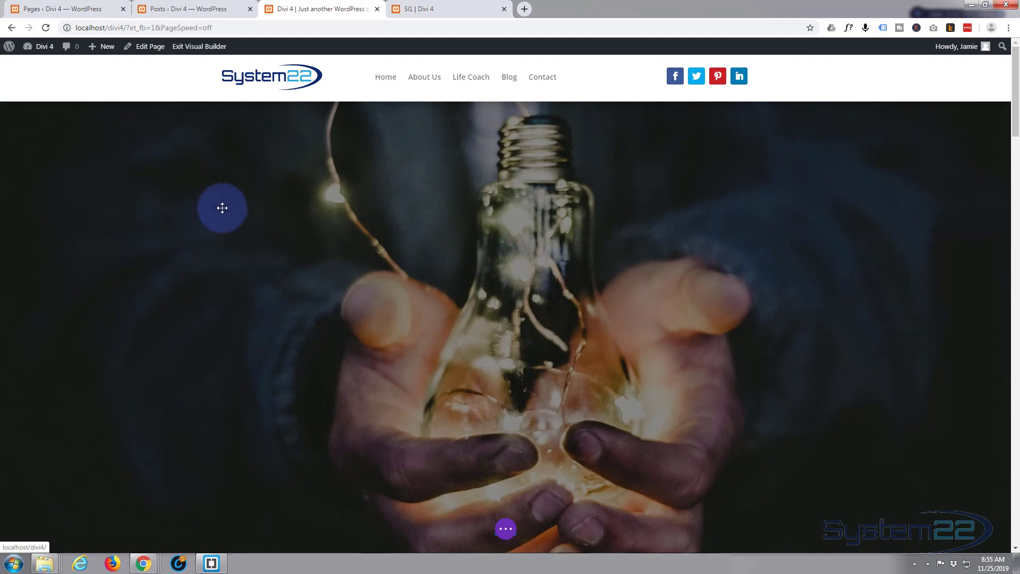
# Reopen the home page in the Visual Builder and apply the Slide animation style with the Center direction to the blog module
pyautogui.scroll(-8, 222, 207)
pyautogui.scroll(-9, 226, 208)
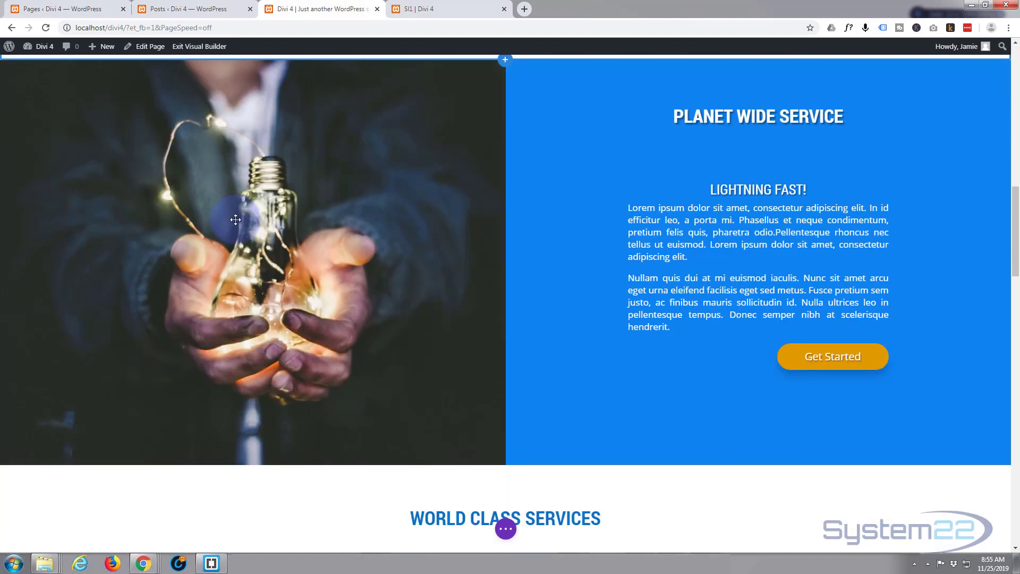
pyautogui.scroll(-8, 235, 219)
pyautogui.scroll(-11, 236, 220)
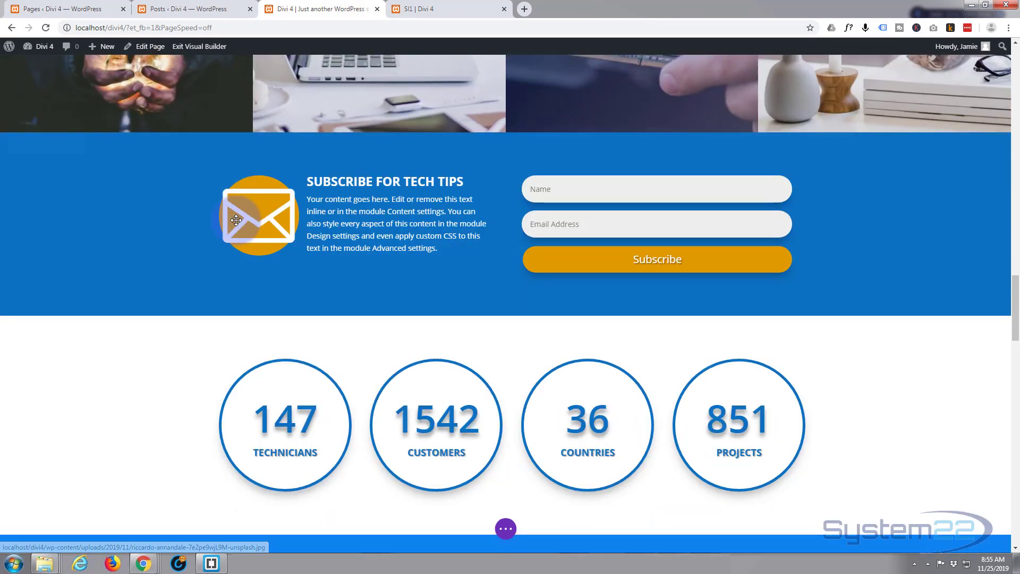
pyautogui.scroll(-12, 236, 220)
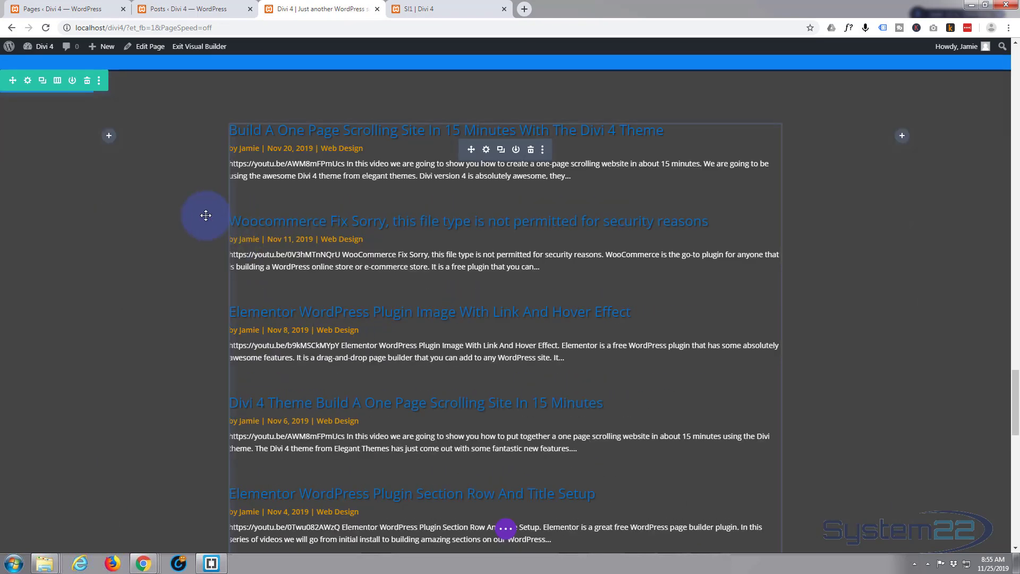
pyautogui.click(487, 151)
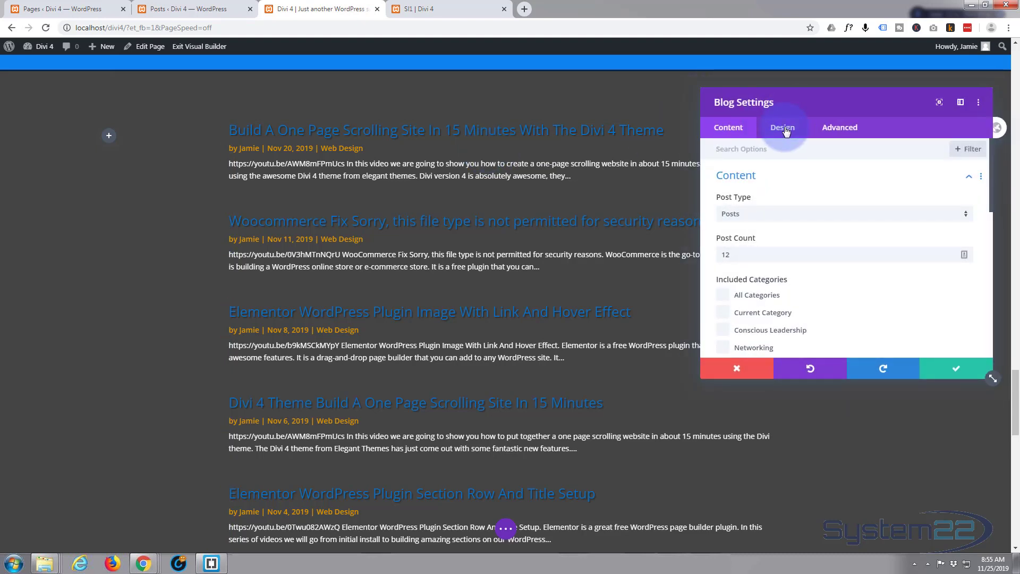
pyautogui.click(785, 131)
pyautogui.scroll(-6, 845, 248)
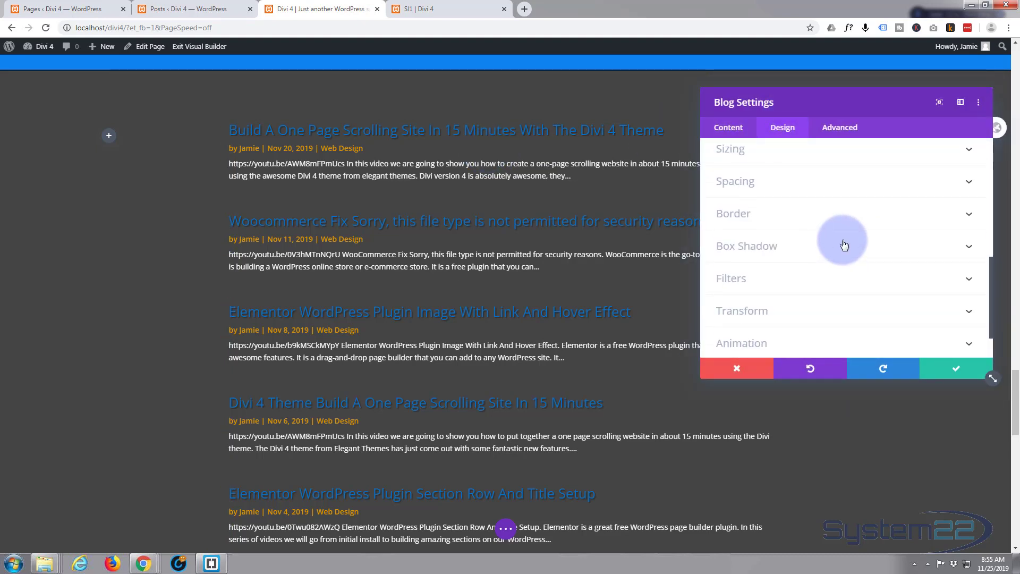
pyautogui.click(822, 296)
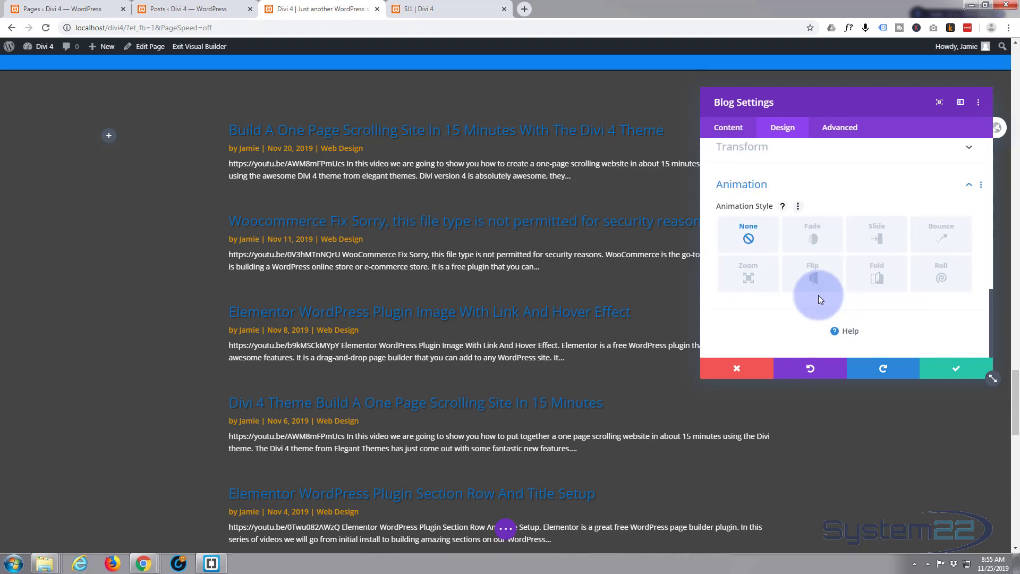
pyautogui.click(876, 236)
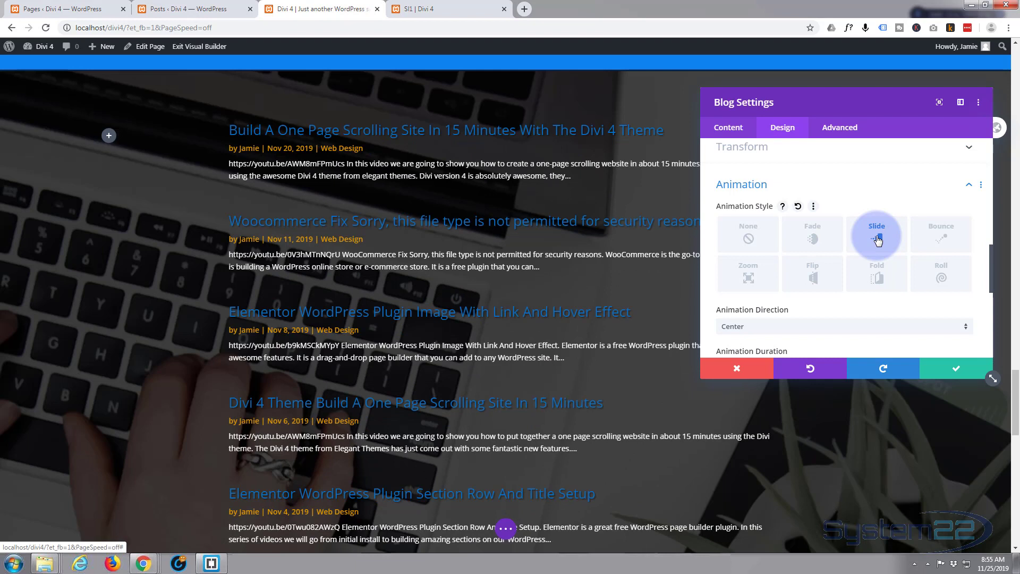
pyautogui.click(803, 328)
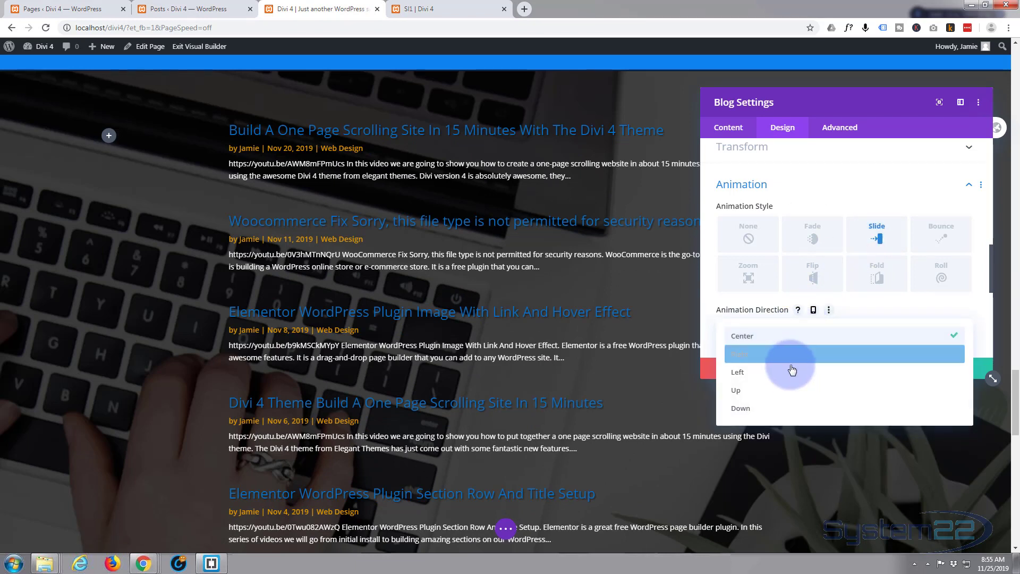
pyautogui.click(703, 309)
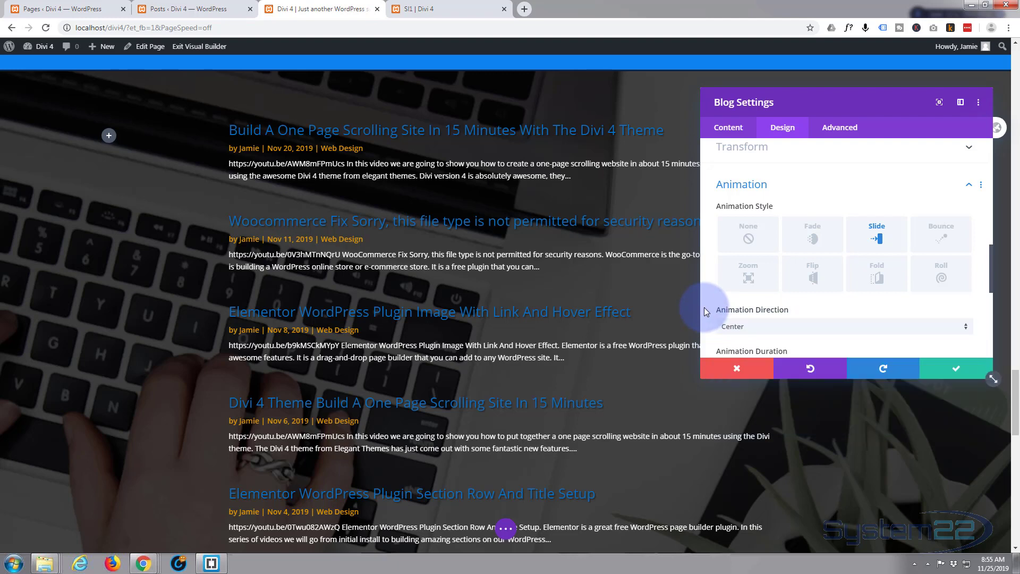
pyautogui.click(952, 372)
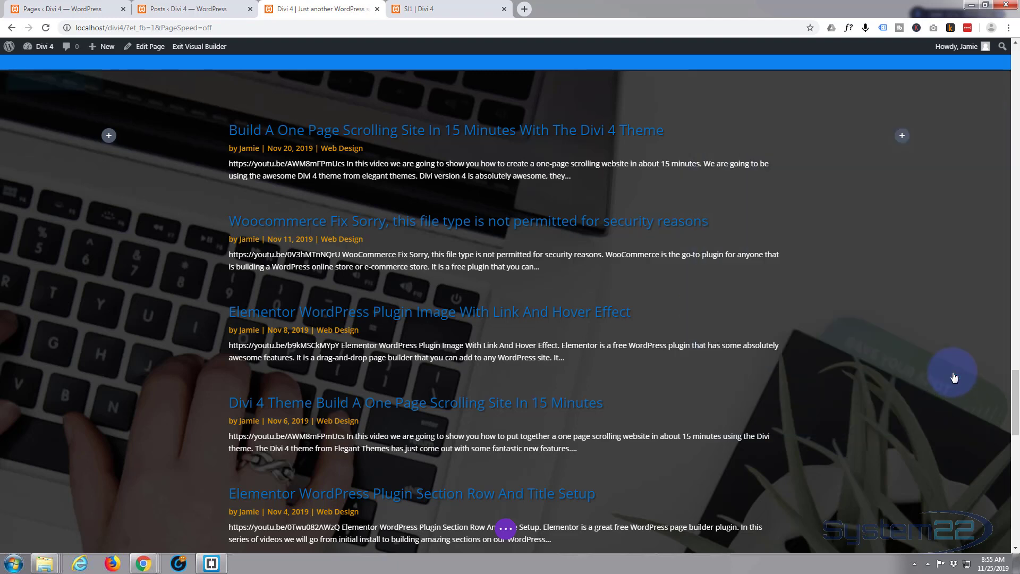
# Save the page with the blog module's animation and exit the Visual Builder to the live page
pyautogui.click(505, 529)
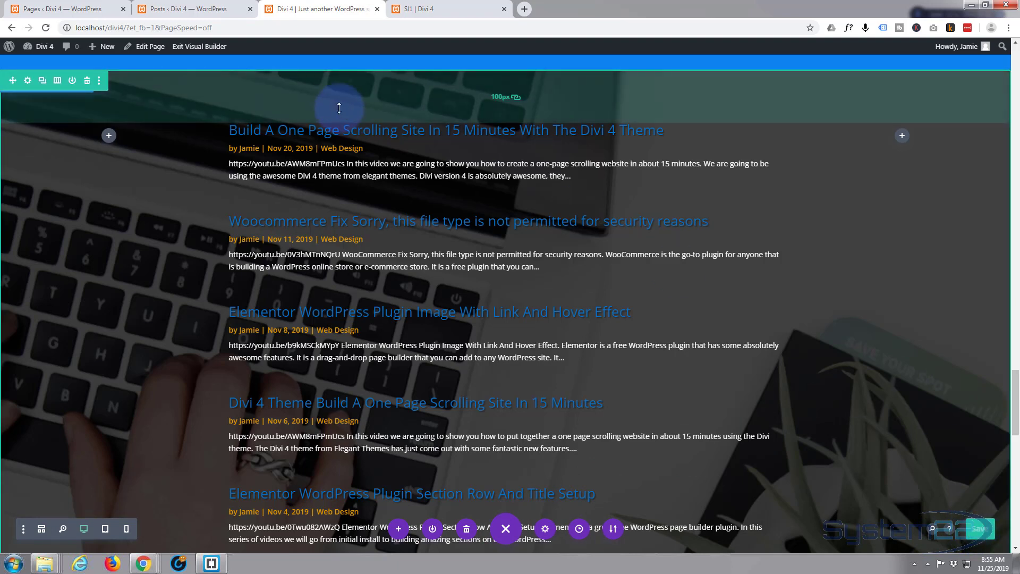
pyautogui.click(193, 48)
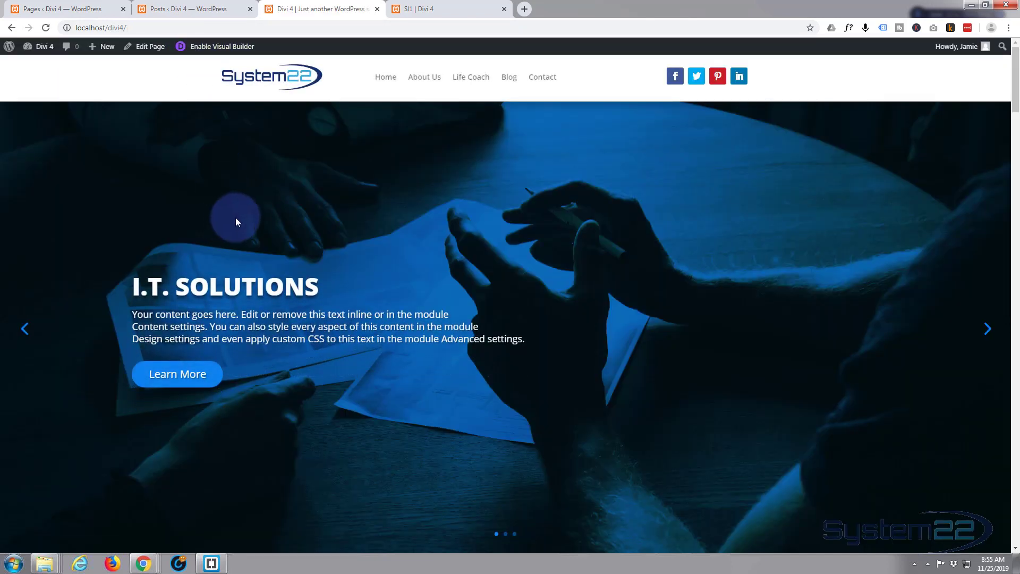
# Check how the blog module animates in and how its parallax background moves on the live home page
pyautogui.scroll(-15, 237, 219)
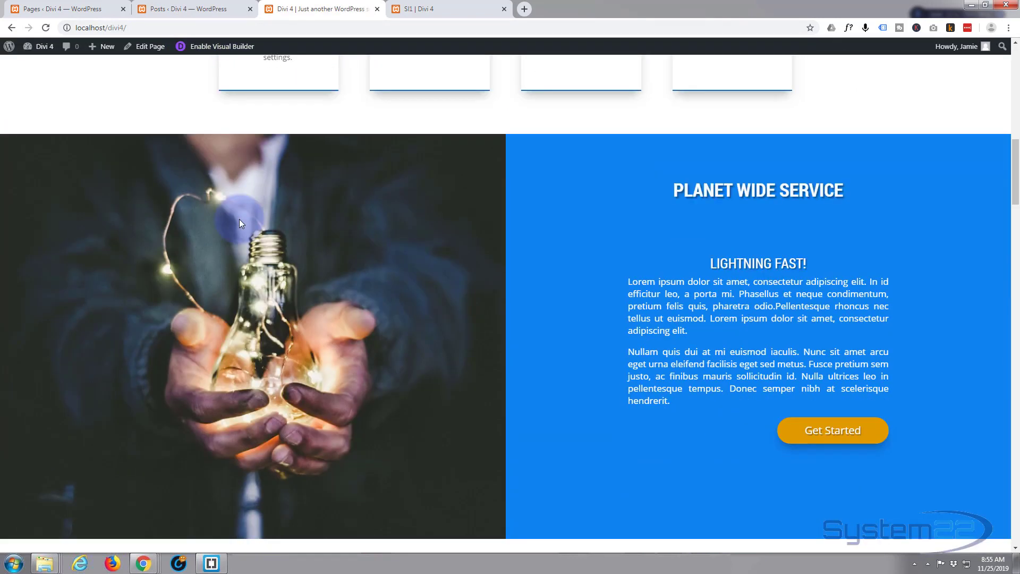
pyautogui.scroll(-15, 240, 220)
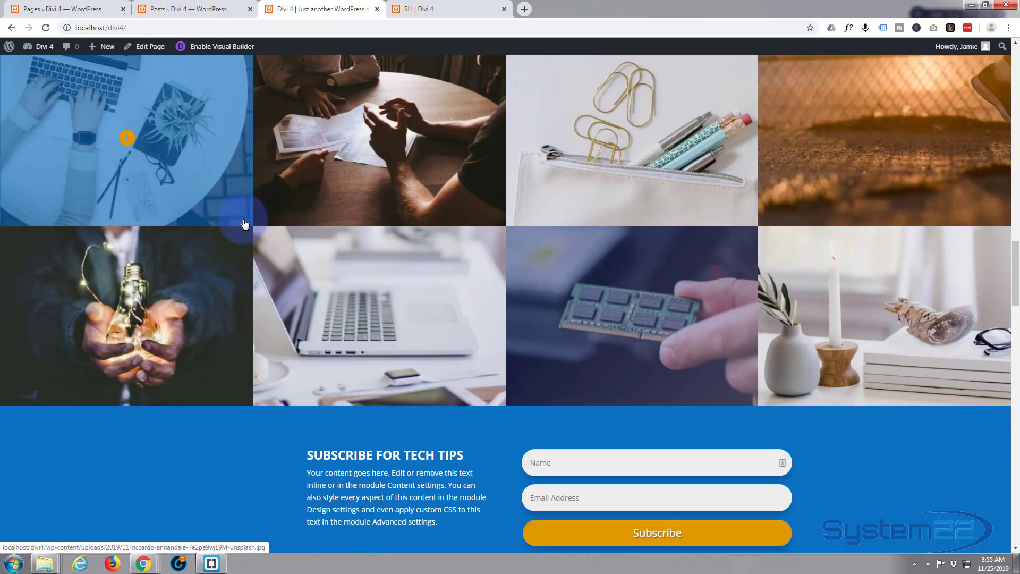
pyautogui.scroll(-13, 244, 223)
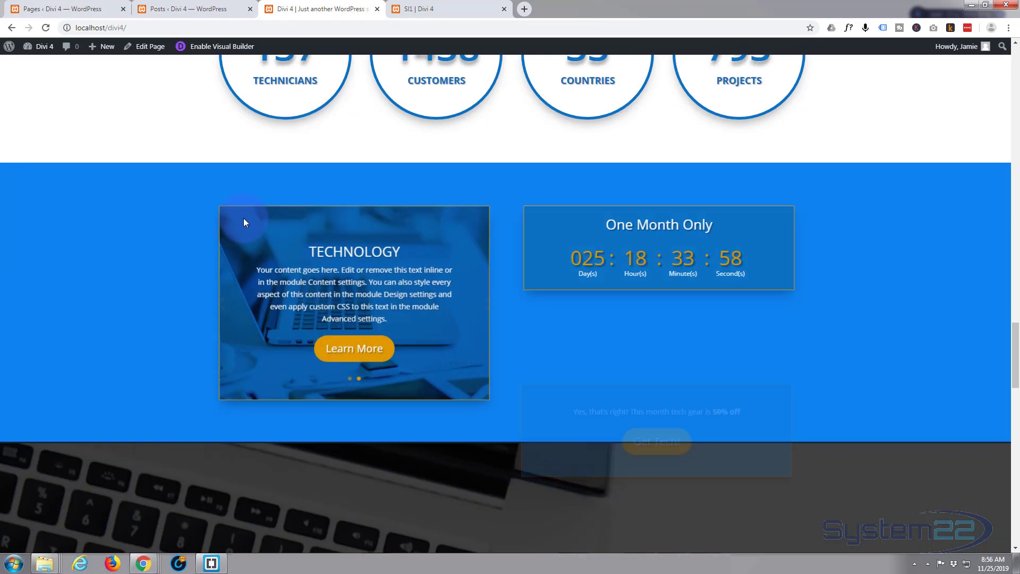
pyautogui.scroll(-6, 243, 222)
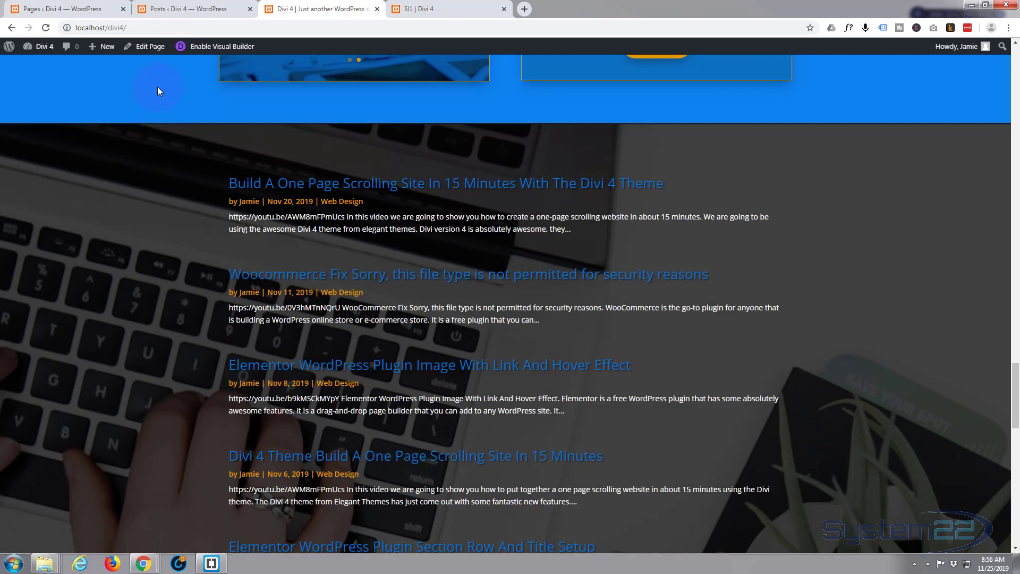
pyautogui.scroll(-5, 142, 66)
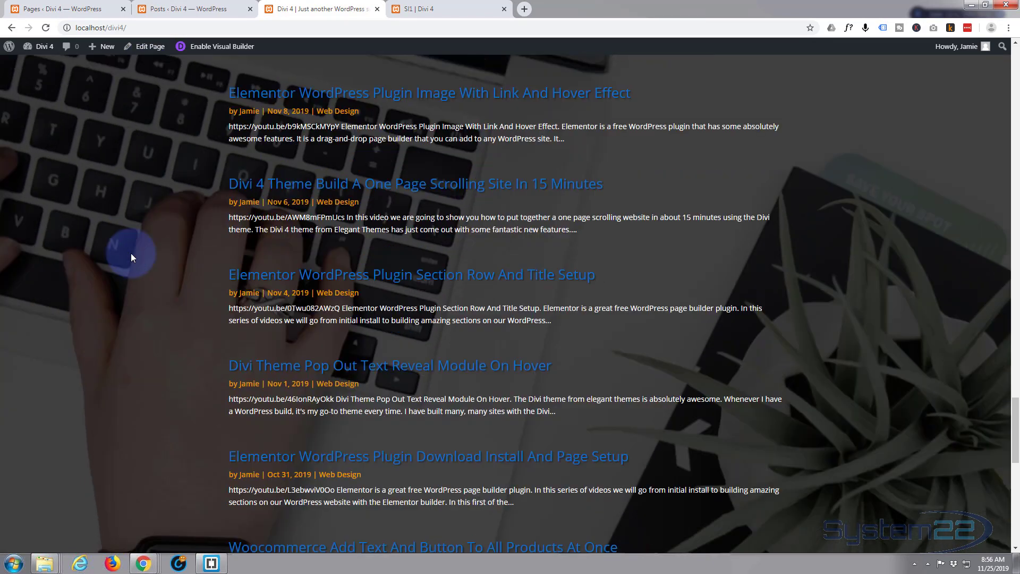
pyautogui.scroll(-4, 130, 253)
pyautogui.scroll(6, 130, 260)
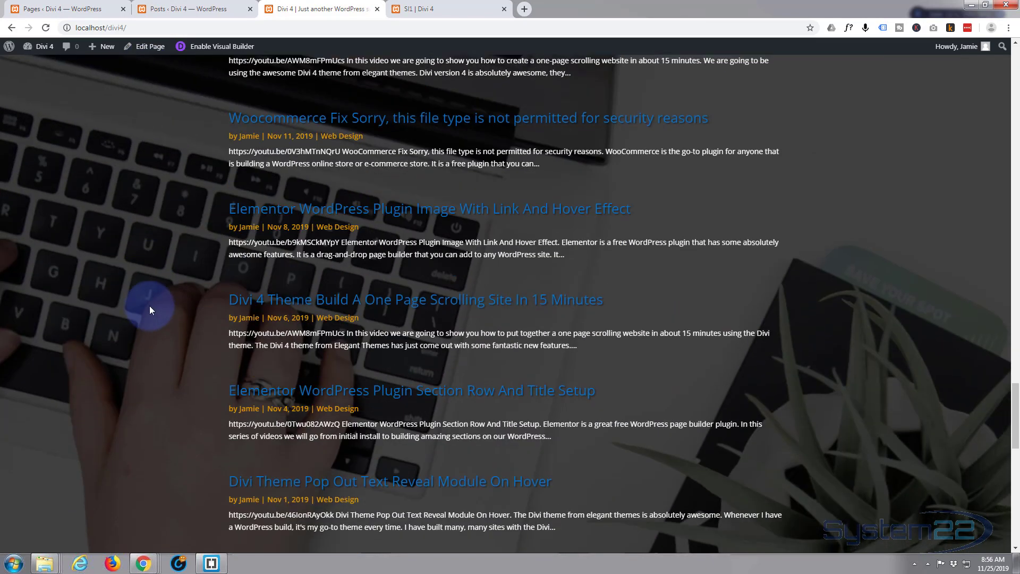
pyautogui.scroll(4, 150, 305)
pyautogui.scroll(-3, 148, 306)
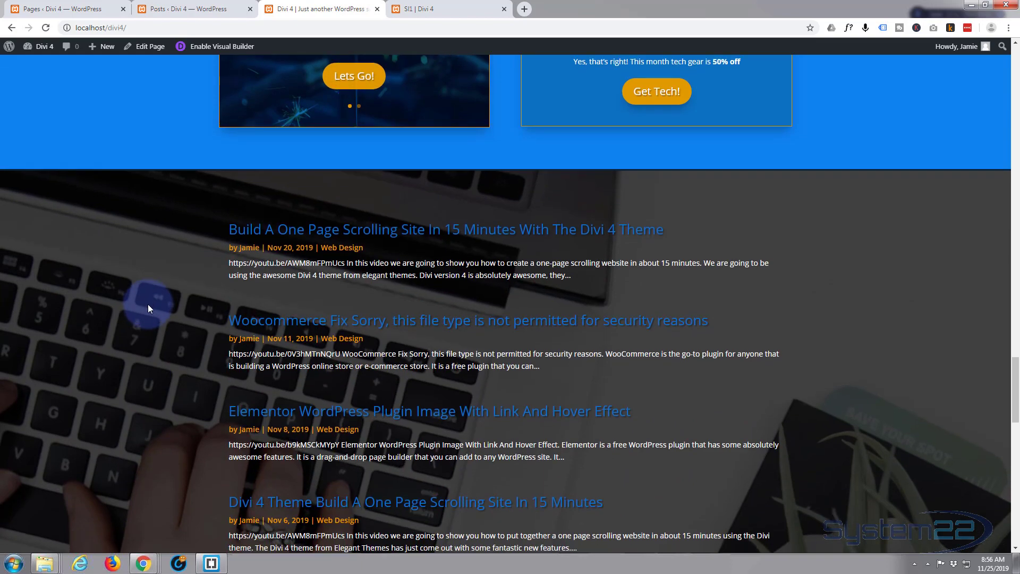
pyautogui.scroll(-6, 147, 304)
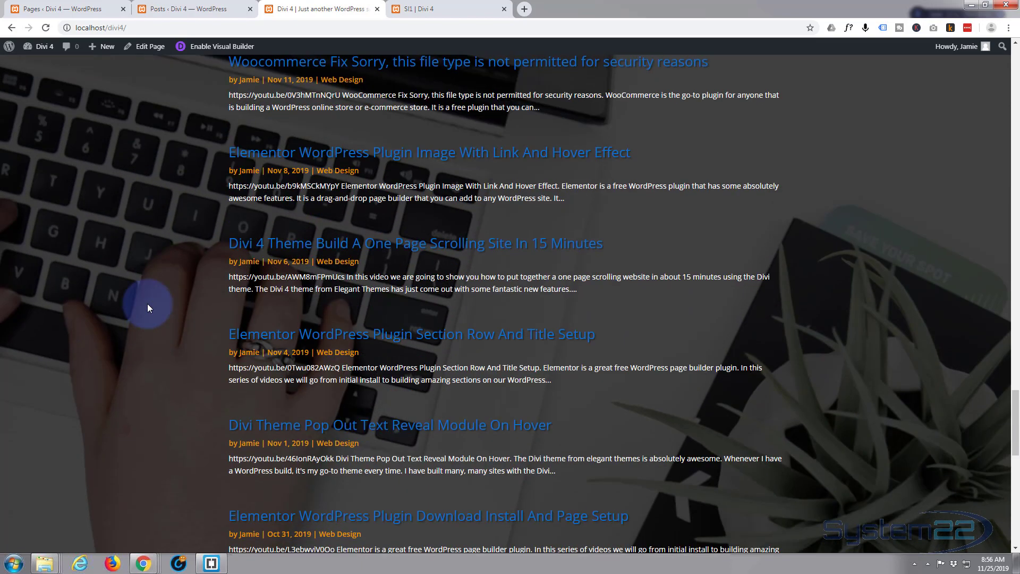
pyautogui.scroll(9, 149, 303)
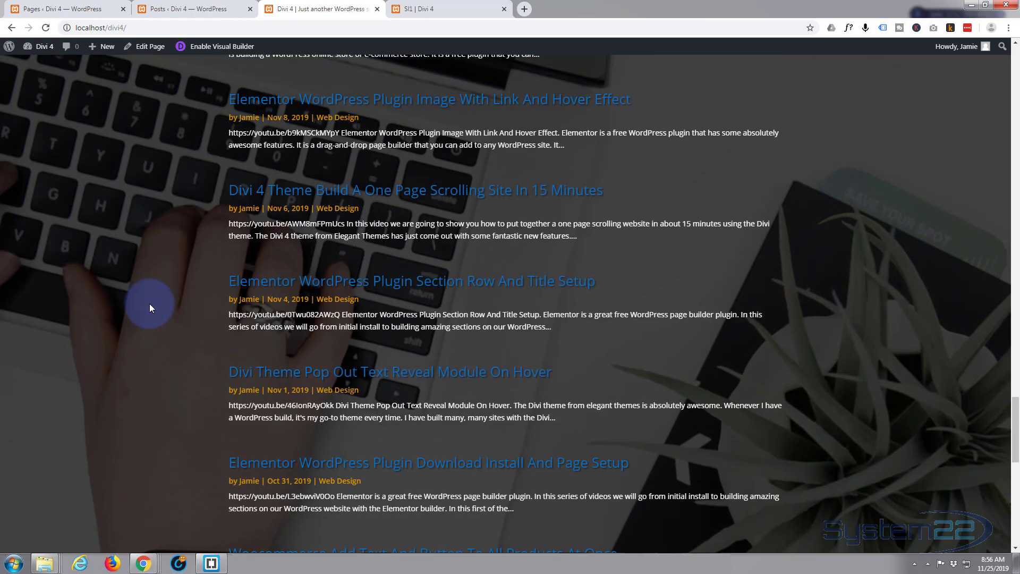